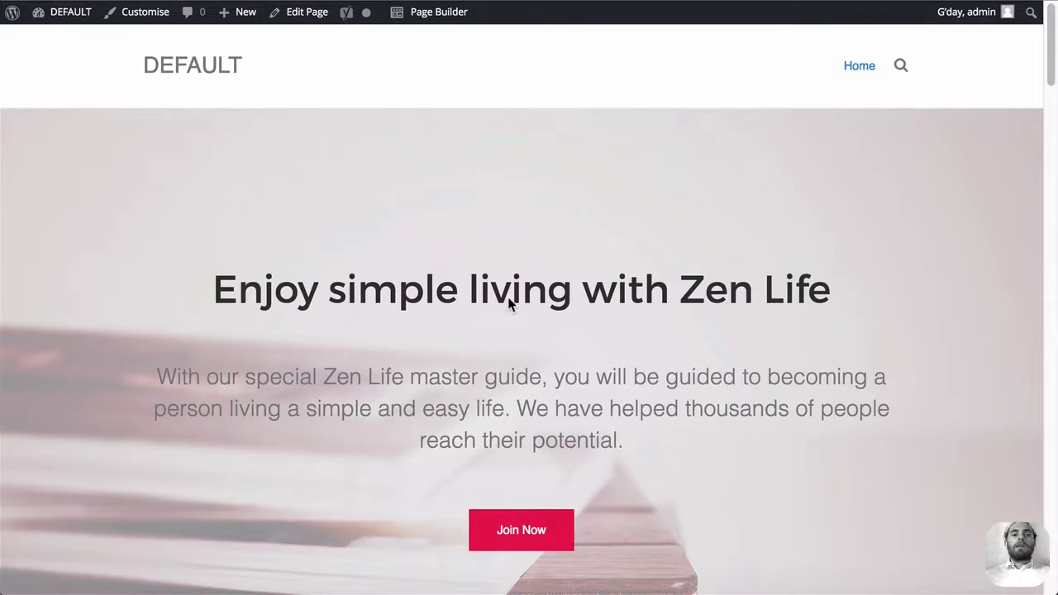
- Go from the front-end to the Dashboard via the DEFAULT site menu in the admin bar
{"action": "left_click", "coordinate": [368, 172]}
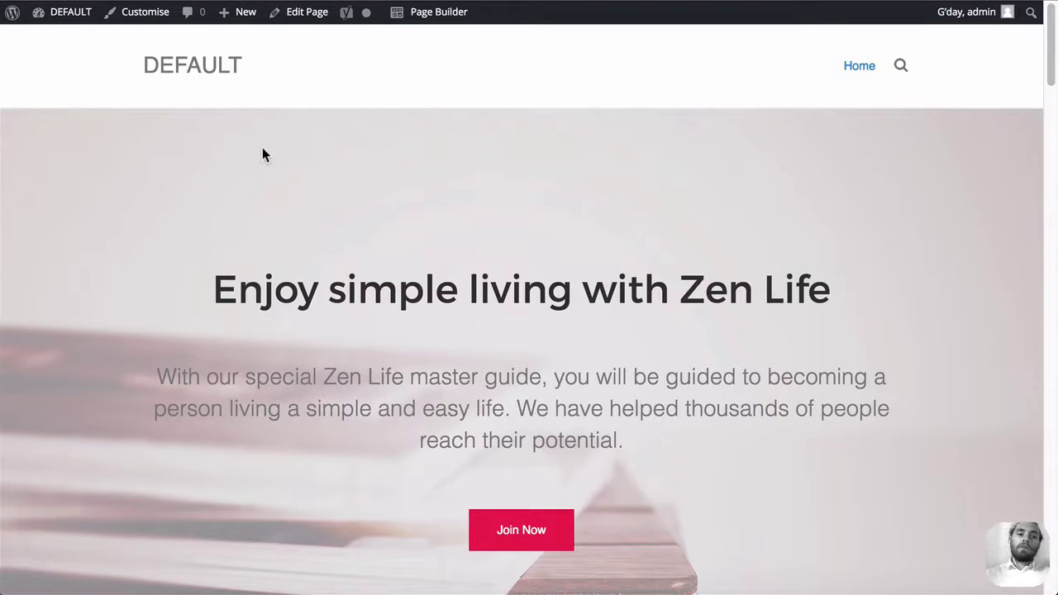
- Add a new page titled 'Blog Beaver Builder Module' from the admin Pages screen
{"action": "mouse_move", "coordinate": [62, 12]}
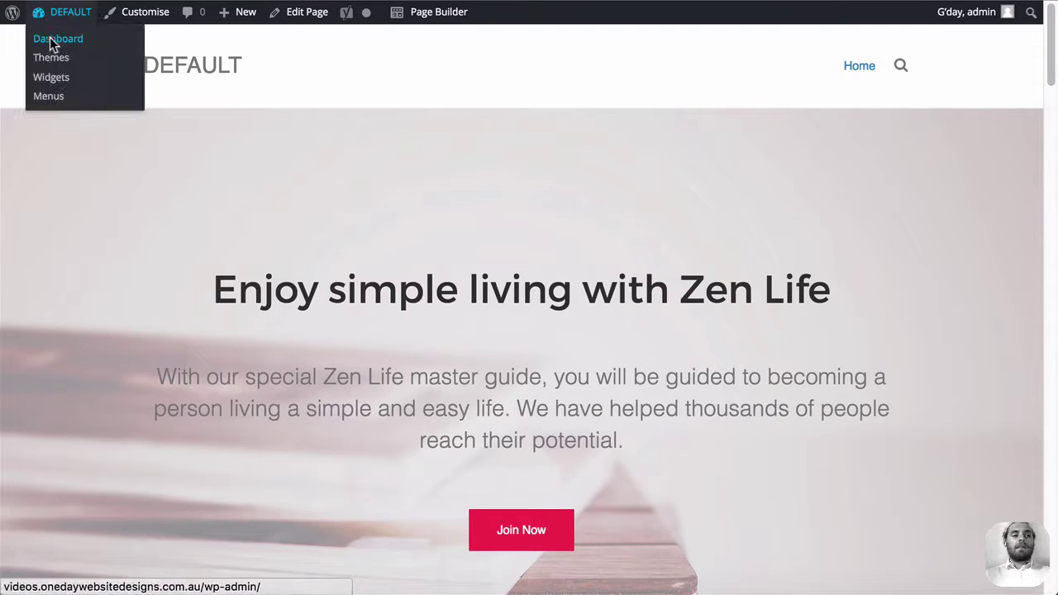
{"action": "left_click", "coordinate": [47, 38]}
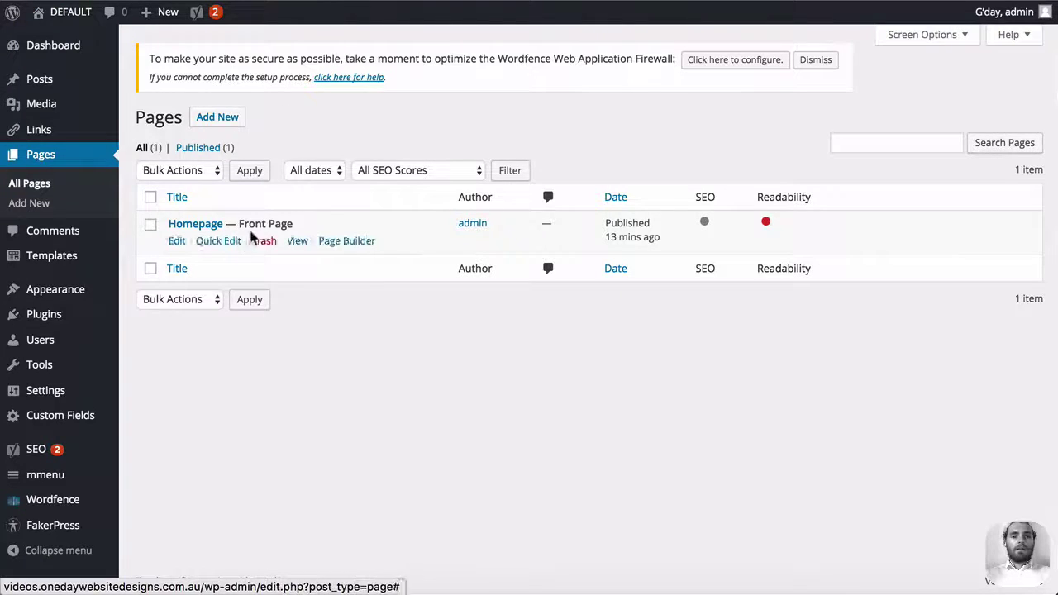
{"action": "left_click", "coordinate": [208, 117]}
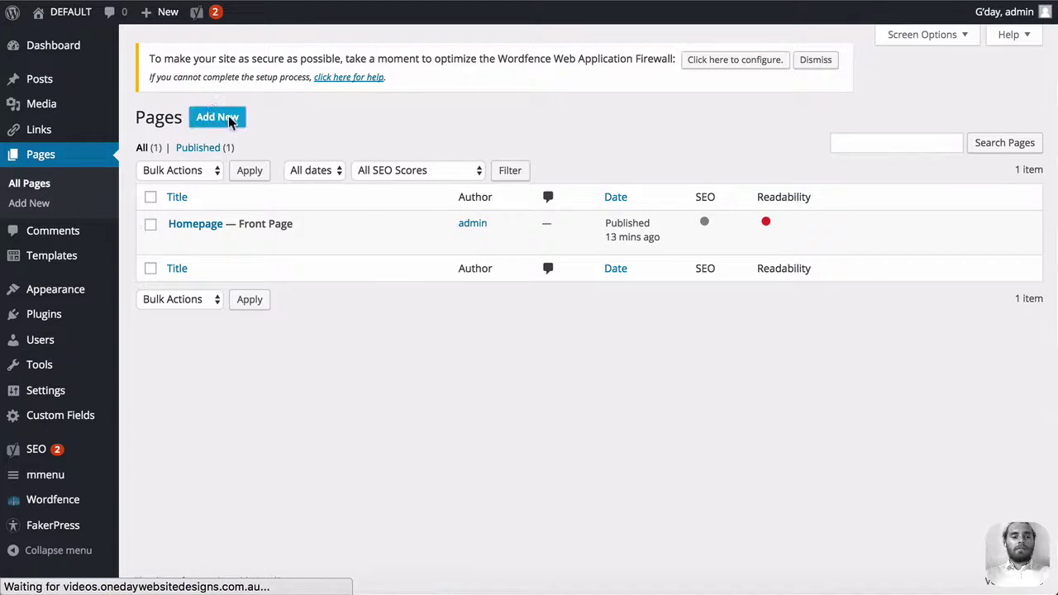
{"action": "type", "text": "Bl"}
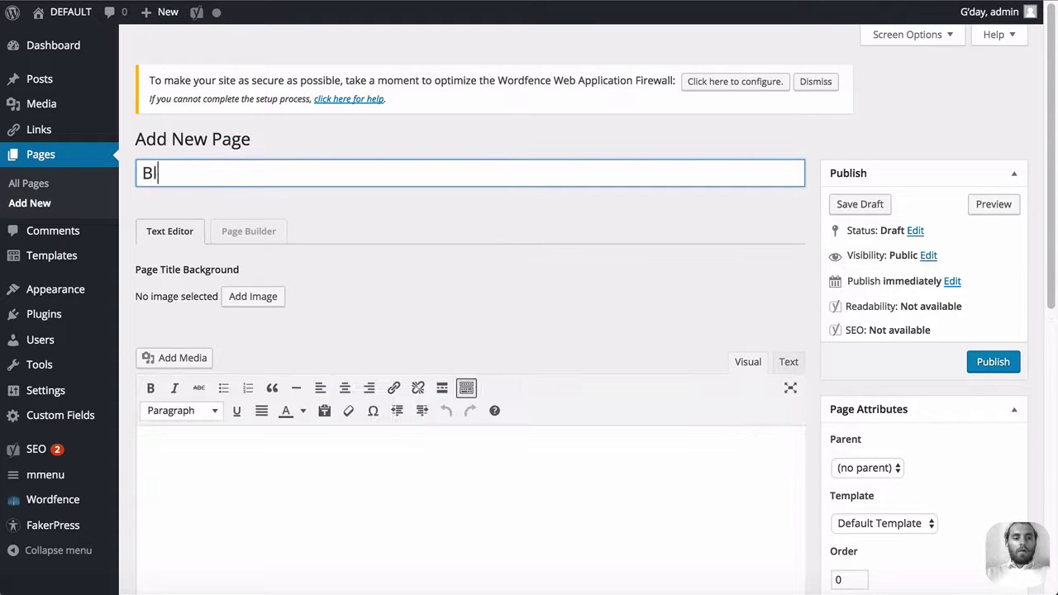
{"action": "type", "text": "og Beaver"}
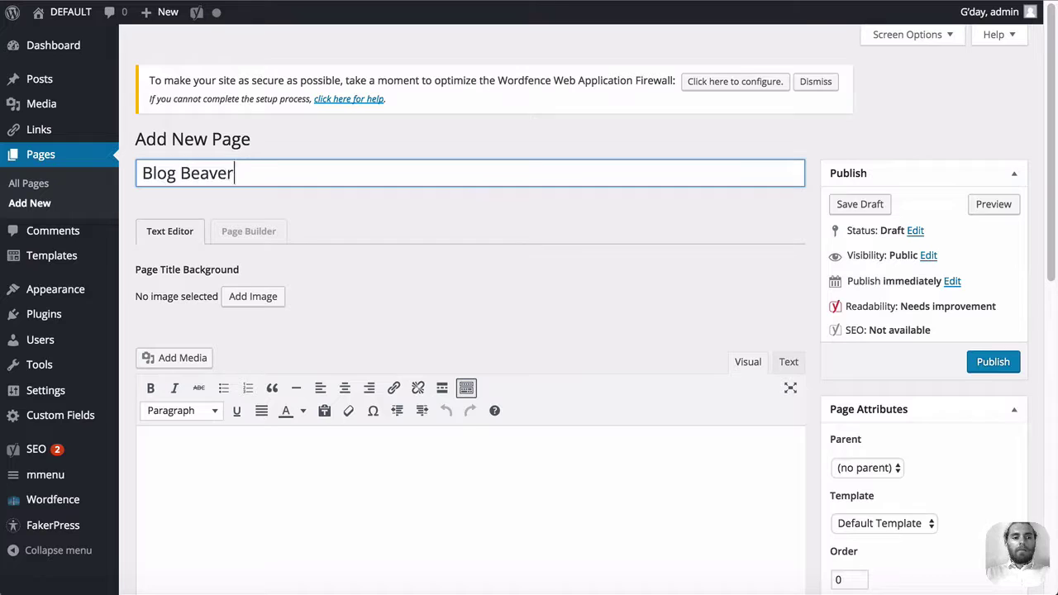
{"action": "type", "text": " Biilder Module"}
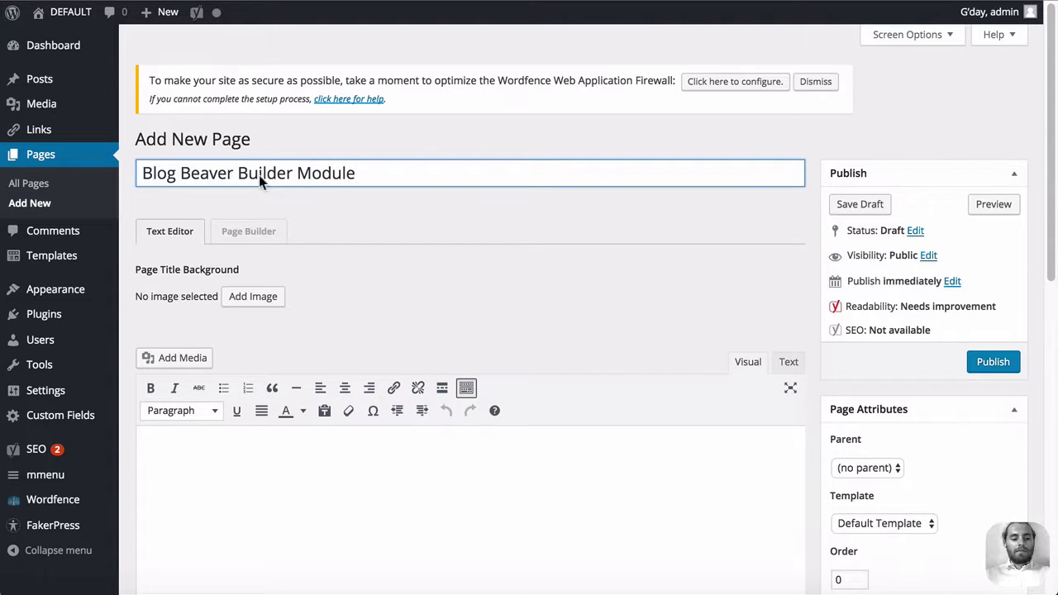
{"action": "scroll", "coordinate": [520, 296], "scroll_direction": "down", "scroll_amount": 3}
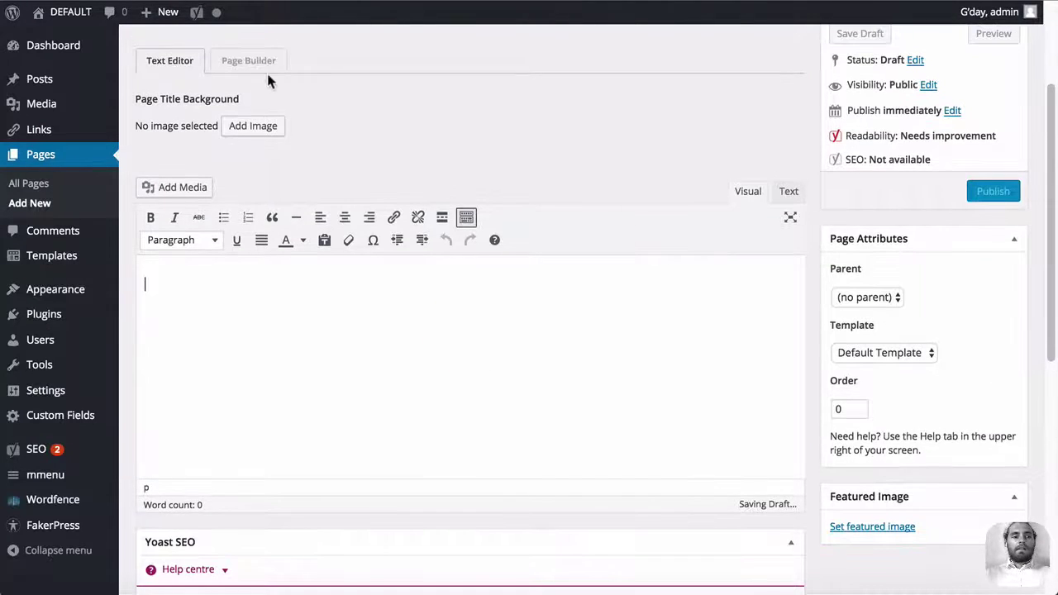
{"action": "scroll", "coordinate": [218, 124], "scroll_direction": "up", "scroll_amount": 2}
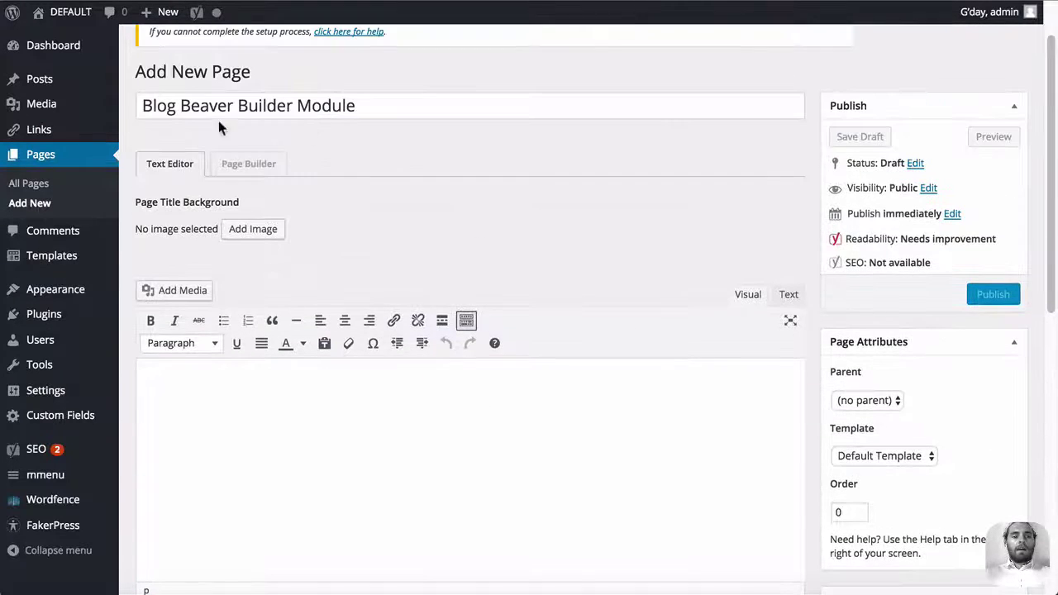
- Launch Beaver Builder, dismiss the templates prompt, and drop a Posts module onto the page
{"action": "left_click", "coordinate": [281, 163]}
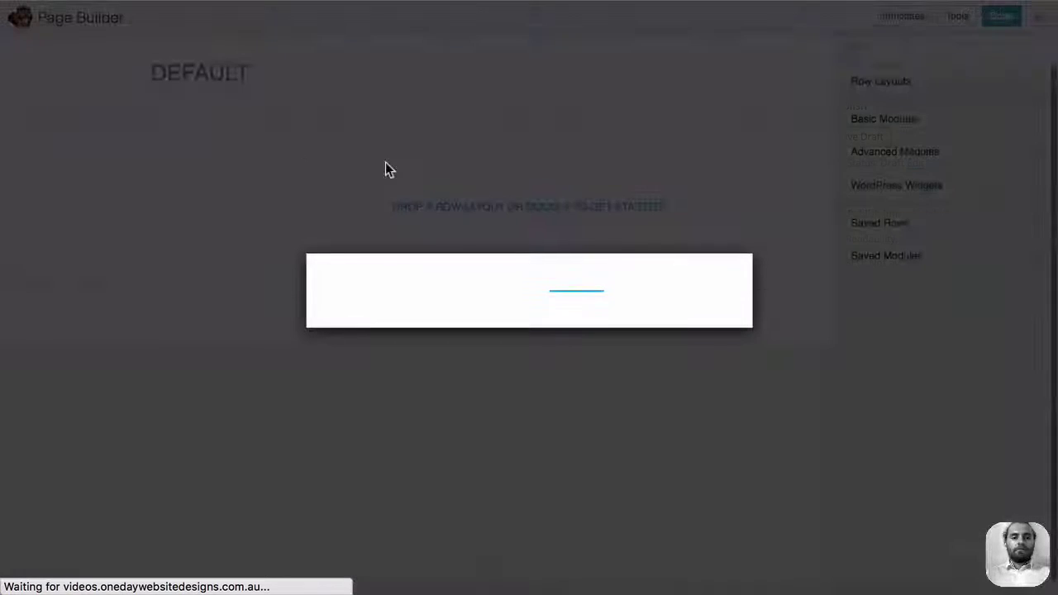
{"action": "left_click", "coordinate": [705, 487]}
{"action": "left_click", "coordinate": [950, 157]}
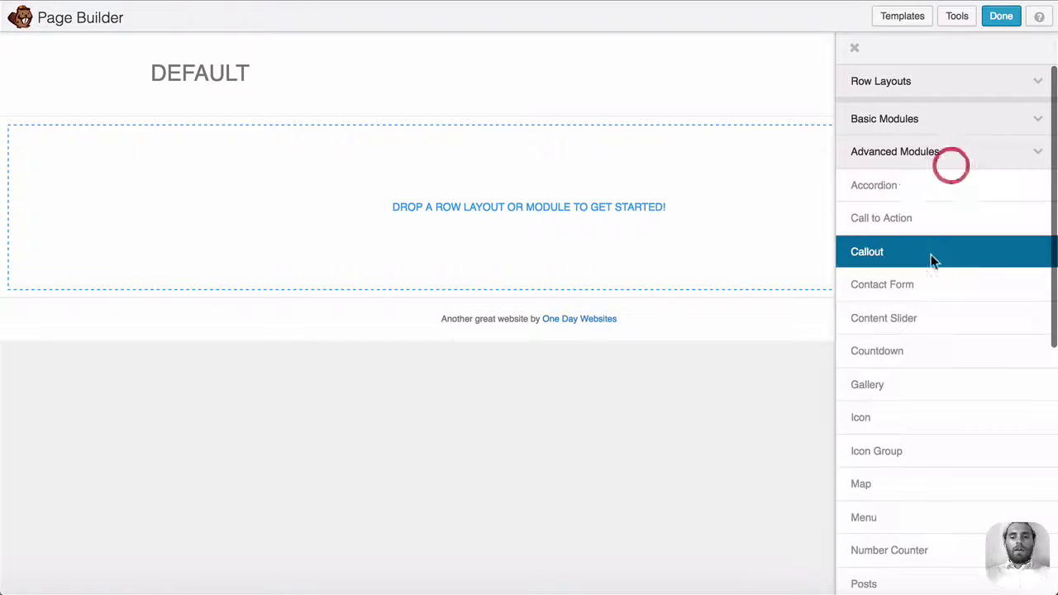
{"action": "scroll", "coordinate": [931, 258], "scroll_direction": "down", "scroll_amount": 5}
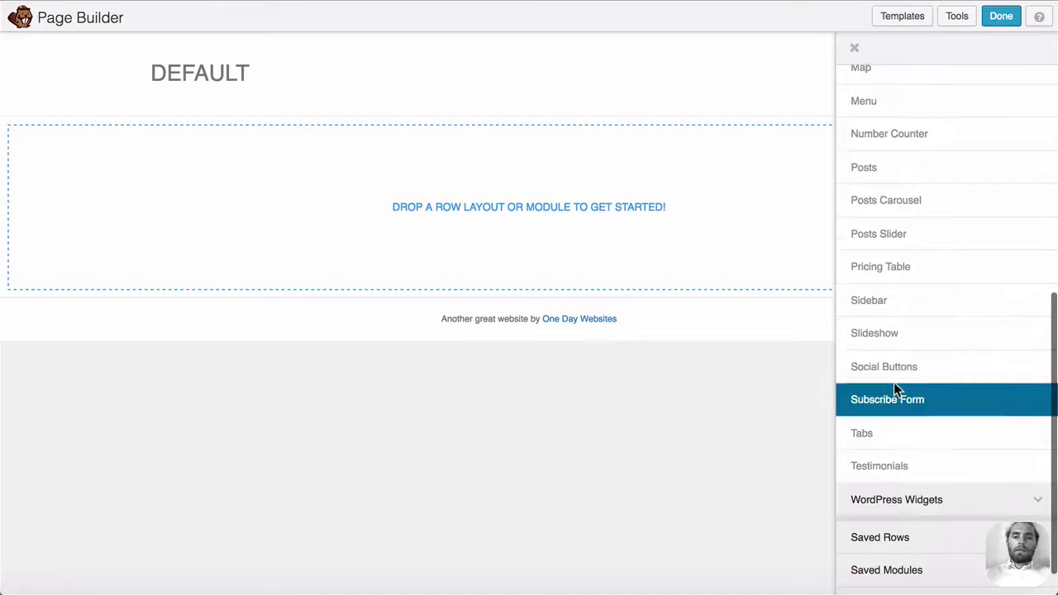
{"action": "scroll", "coordinate": [905, 331], "scroll_direction": "up", "scroll_amount": 1}
{"action": "left_click_drag", "start_coordinate": [896, 201], "coordinate": [585, 223]}
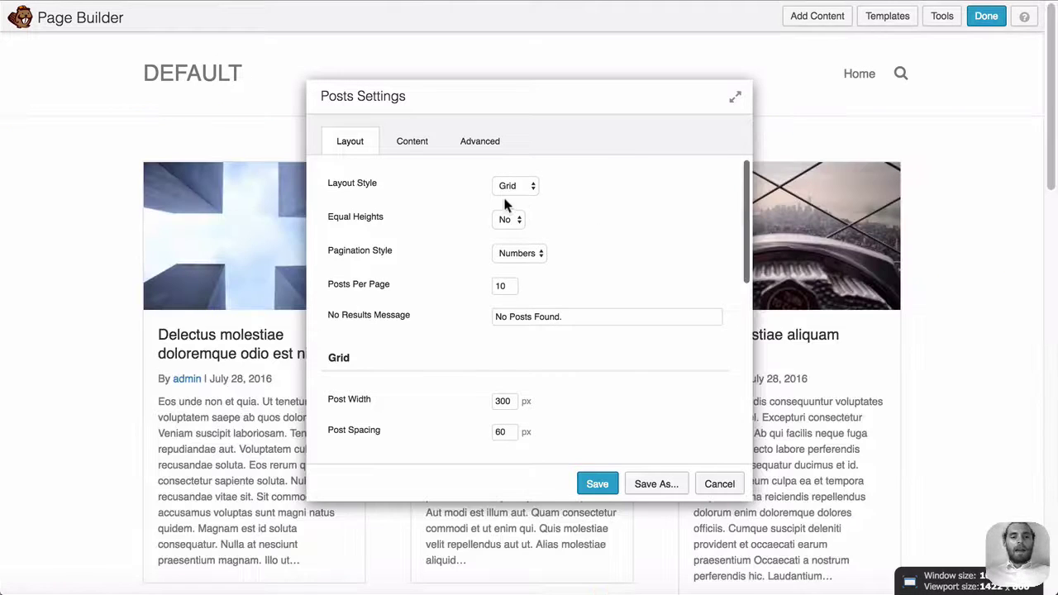
- Set the Posts layout style to Feed with featured images beside the text
{"action": "left_click", "coordinate": [502, 187]}
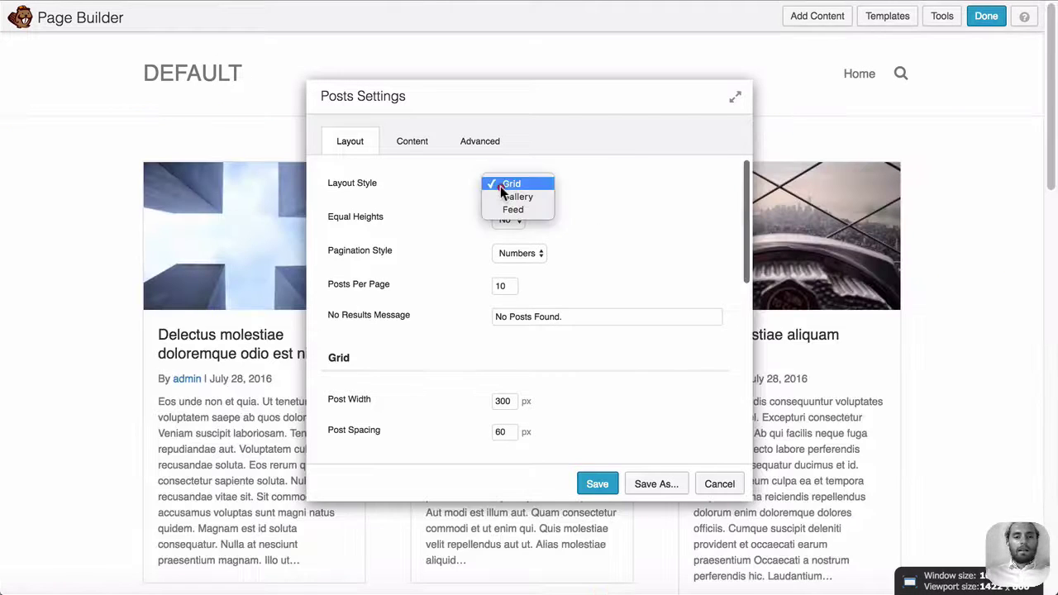
{"action": "left_click", "coordinate": [535, 209]}
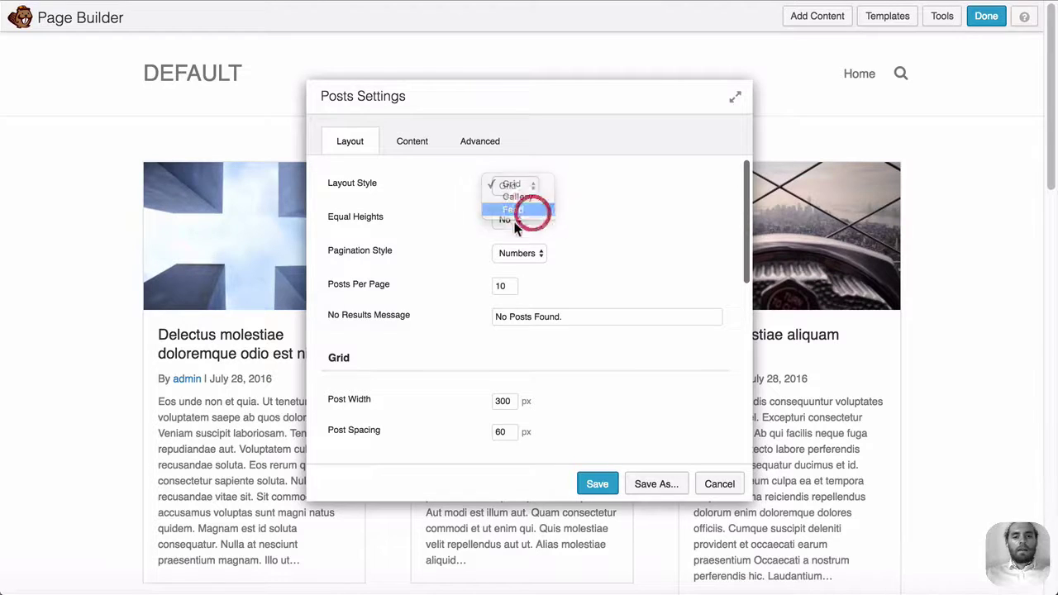
{"action": "scroll", "coordinate": [515, 231], "scroll_direction": "down", "scroll_amount": 5}
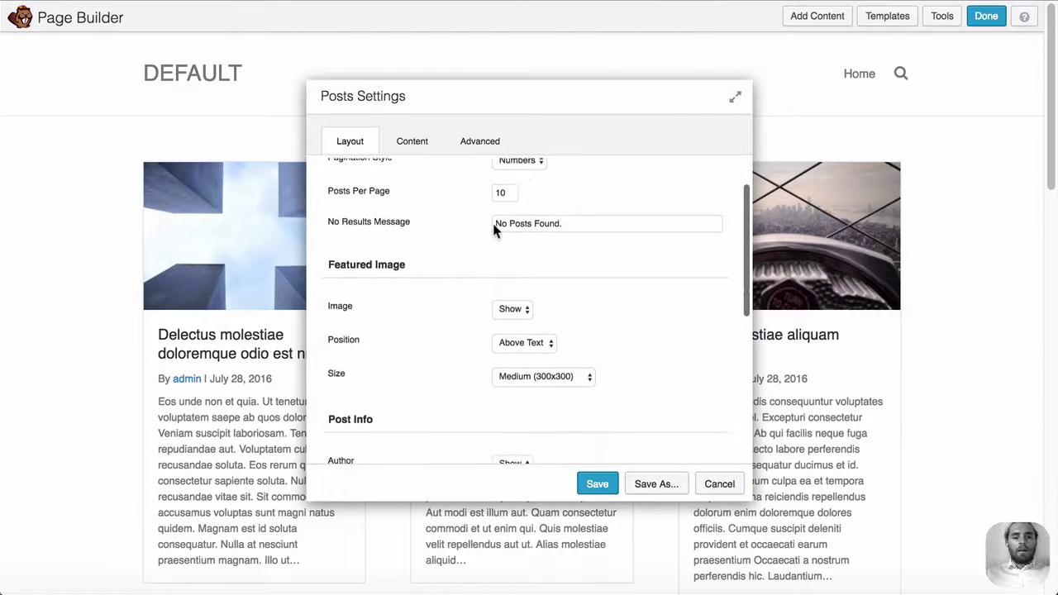
{"action": "left_click", "coordinate": [515, 206]}
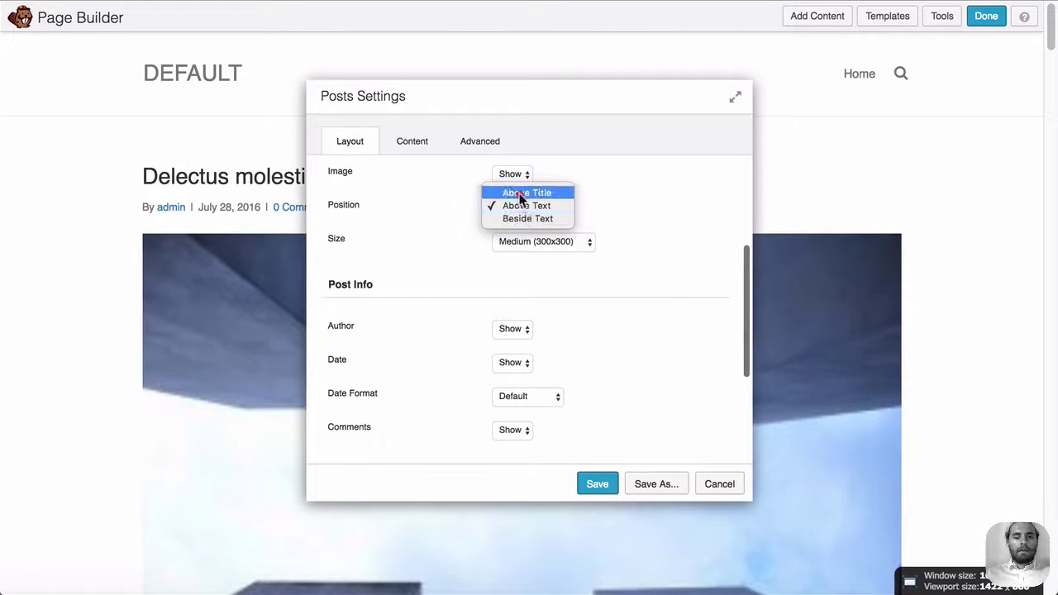
{"action": "left_click", "coordinate": [567, 205]}
{"action": "left_click", "coordinate": [514, 174]}
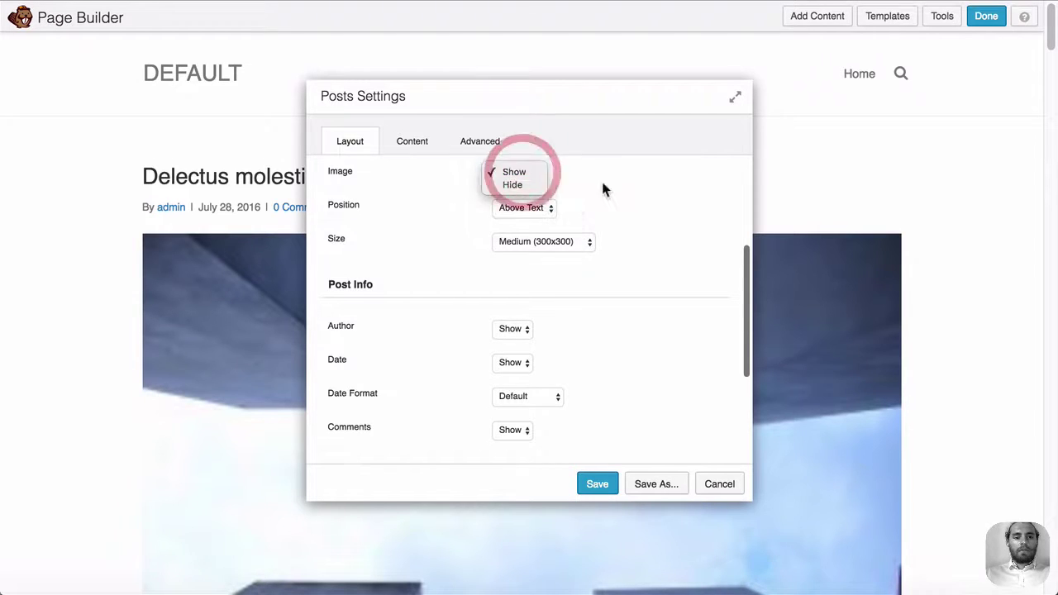
{"action": "left_click", "coordinate": [602, 189]}
{"action": "left_click", "coordinate": [535, 207]}
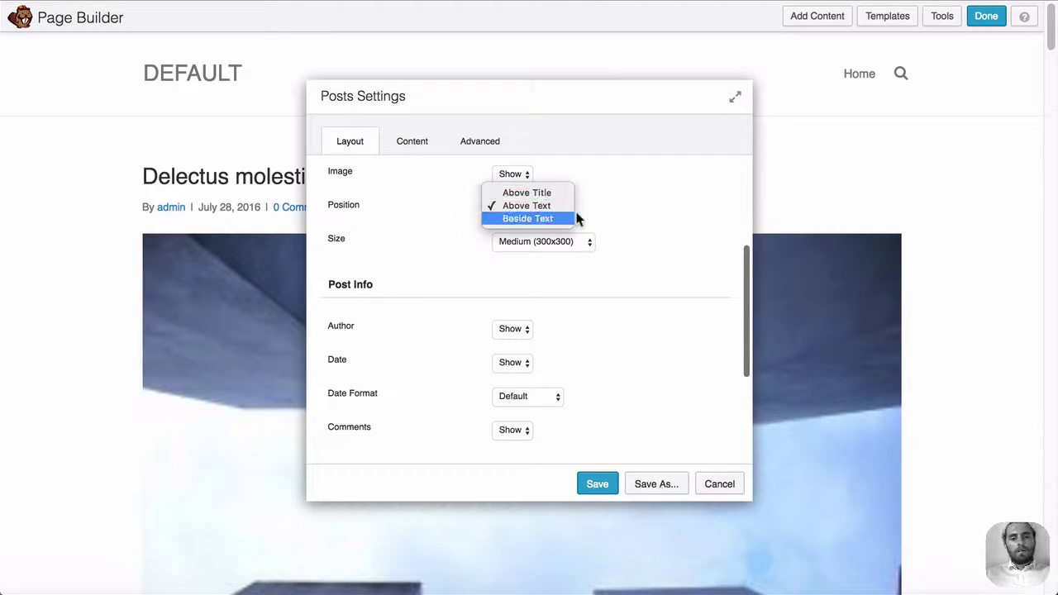
{"action": "left_click", "coordinate": [544, 219]}
- Show a Read More link on each post and save the Posts module
{"action": "scroll", "coordinate": [535, 264], "scroll_direction": "down", "scroll_amount": 5}
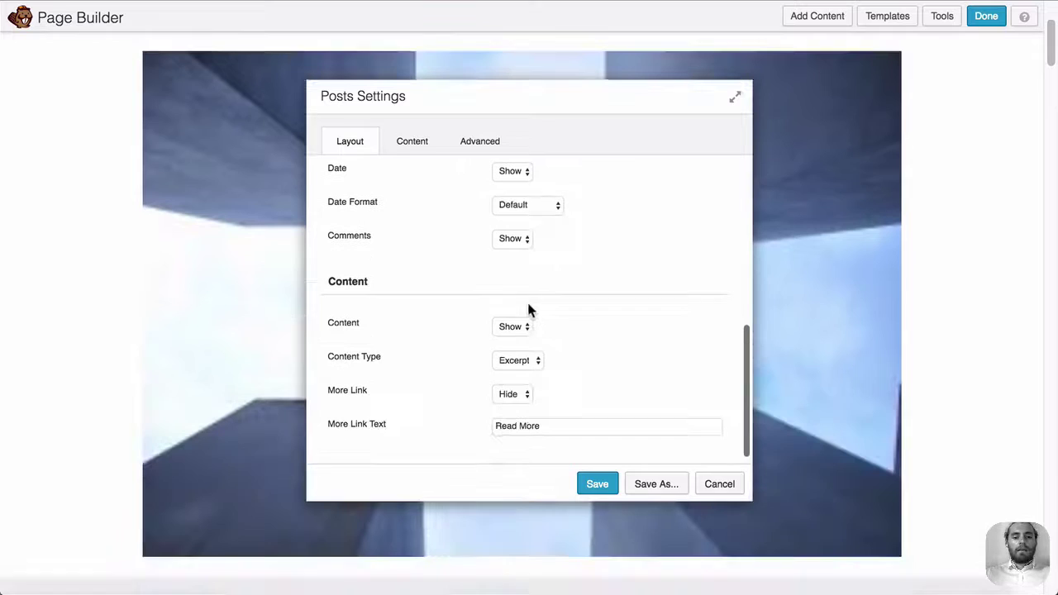
{"action": "left_click", "coordinate": [524, 394]}
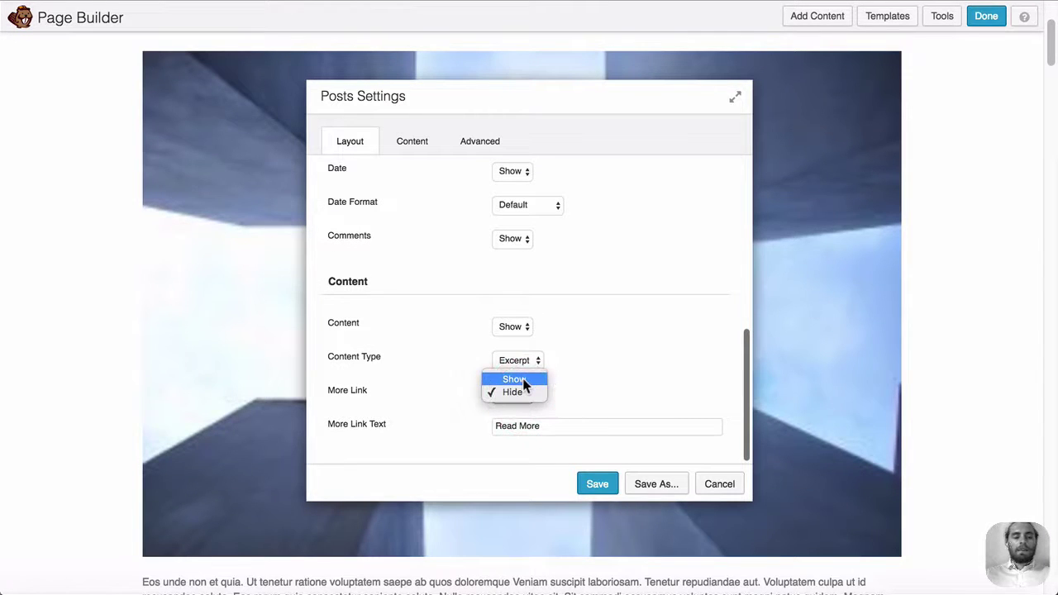
{"action": "left_click", "coordinate": [520, 381]}
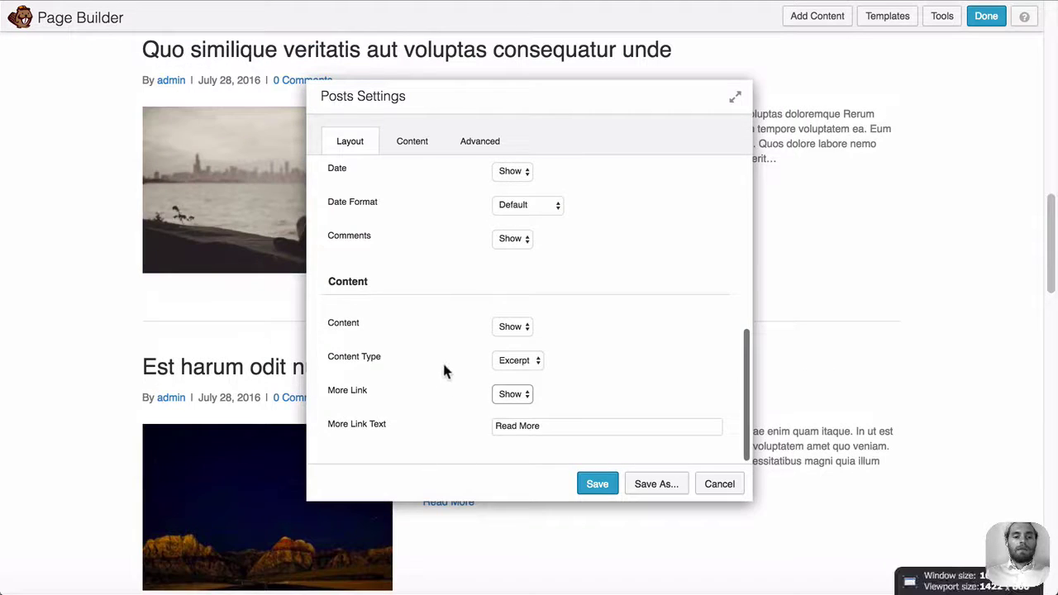
{"action": "scroll", "coordinate": [443, 371], "scroll_direction": "up", "scroll_amount": 10}
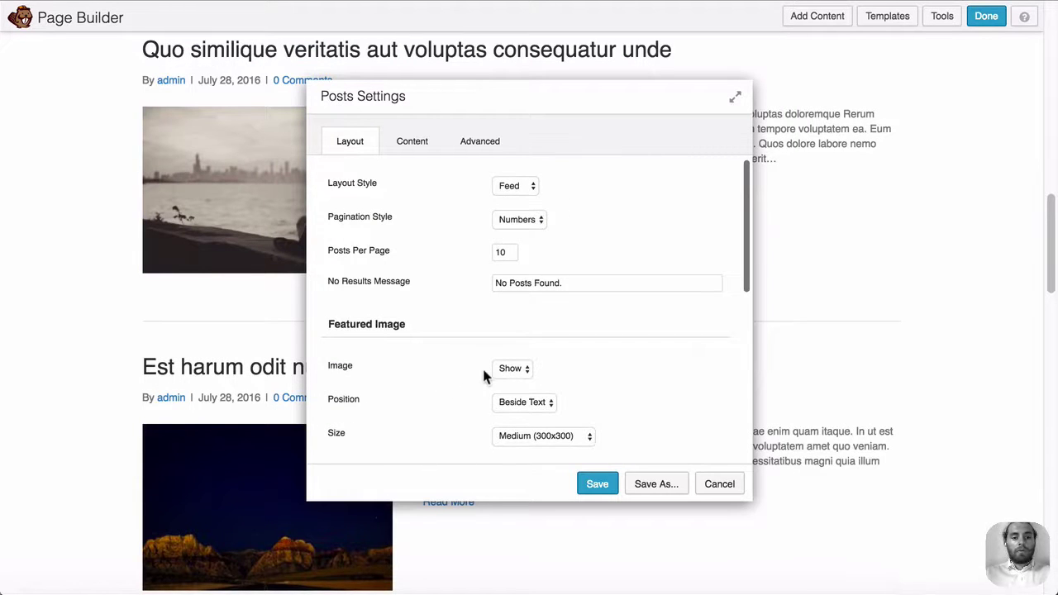
{"action": "scroll", "coordinate": [482, 366], "scroll_direction": "down", "scroll_amount": 10}
{"action": "left_click", "coordinate": [596, 483]}
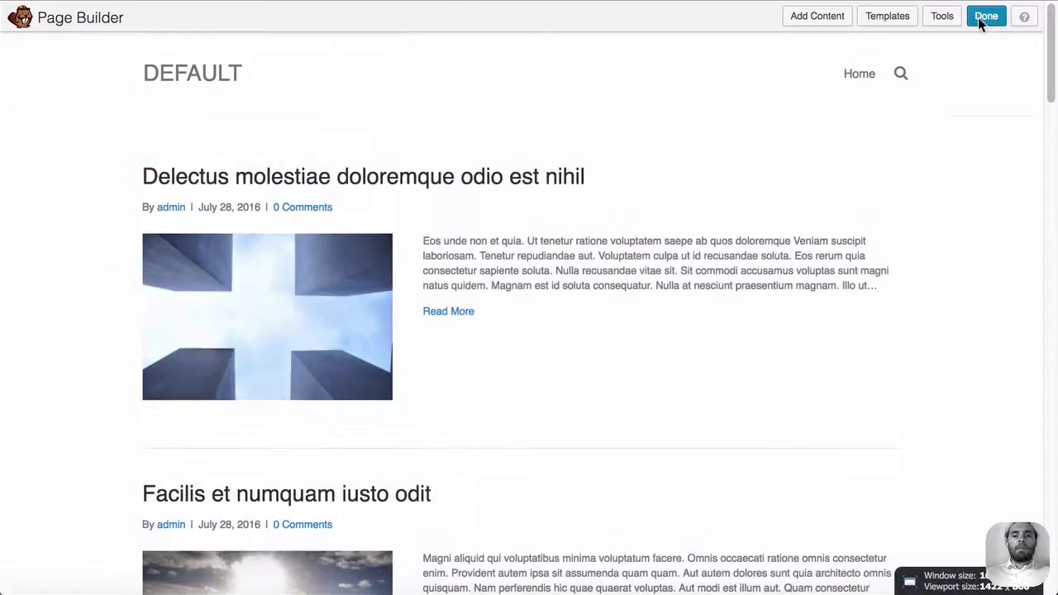
- Finish editing with Done and publish the page changes
{"action": "left_click", "coordinate": [979, 23]}
{"action": "left_click", "coordinate": [546, 256]}
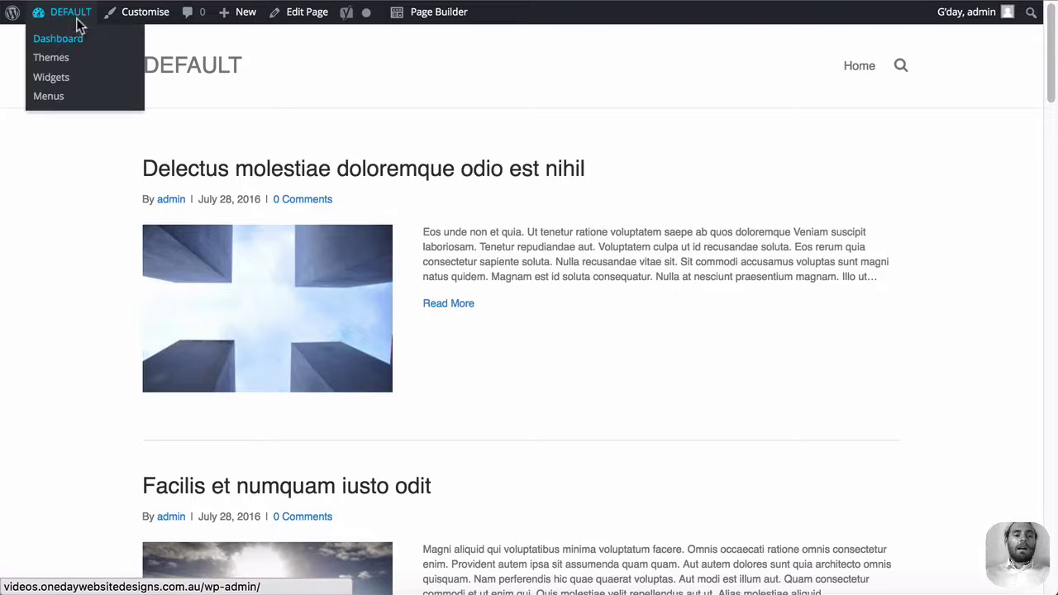
- Start another new page titled 'Blog Native WP'
{"action": "left_click", "coordinate": [79, 25]}
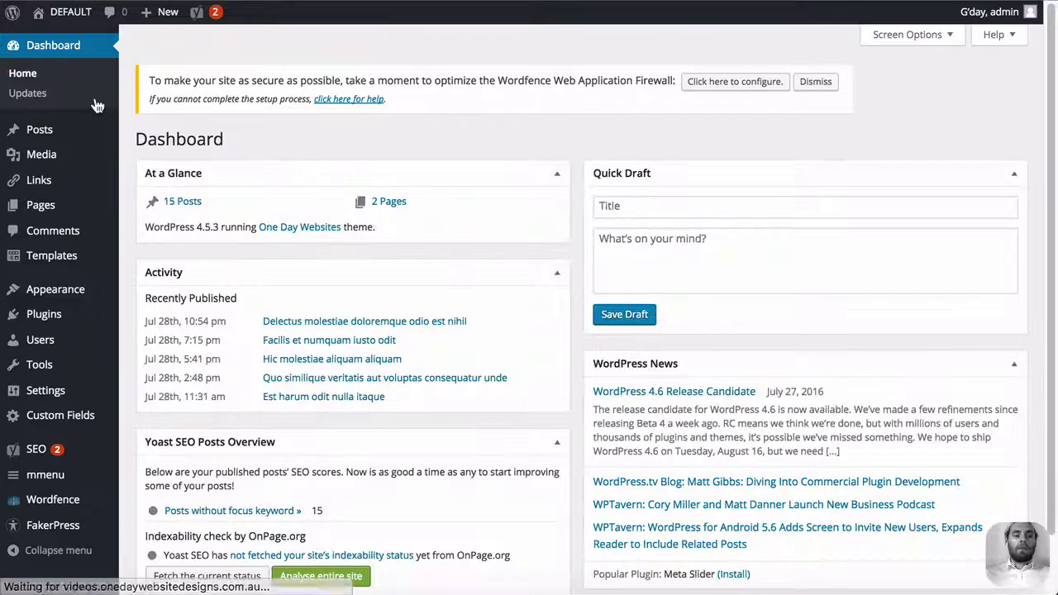
{"action": "mouse_move", "coordinate": [49, 207]}
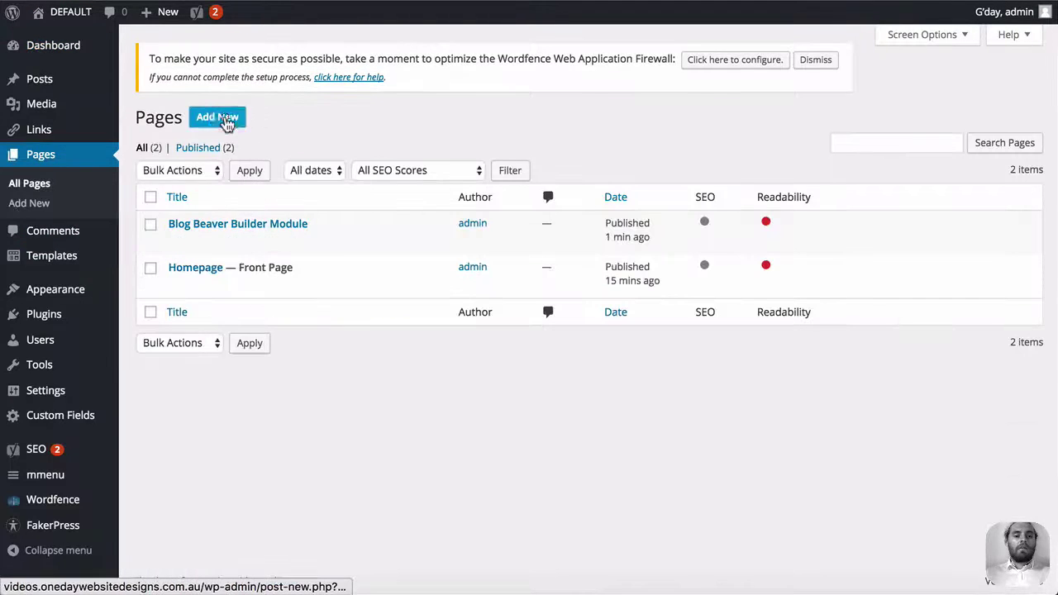
{"action": "left_click", "coordinate": [228, 119]}
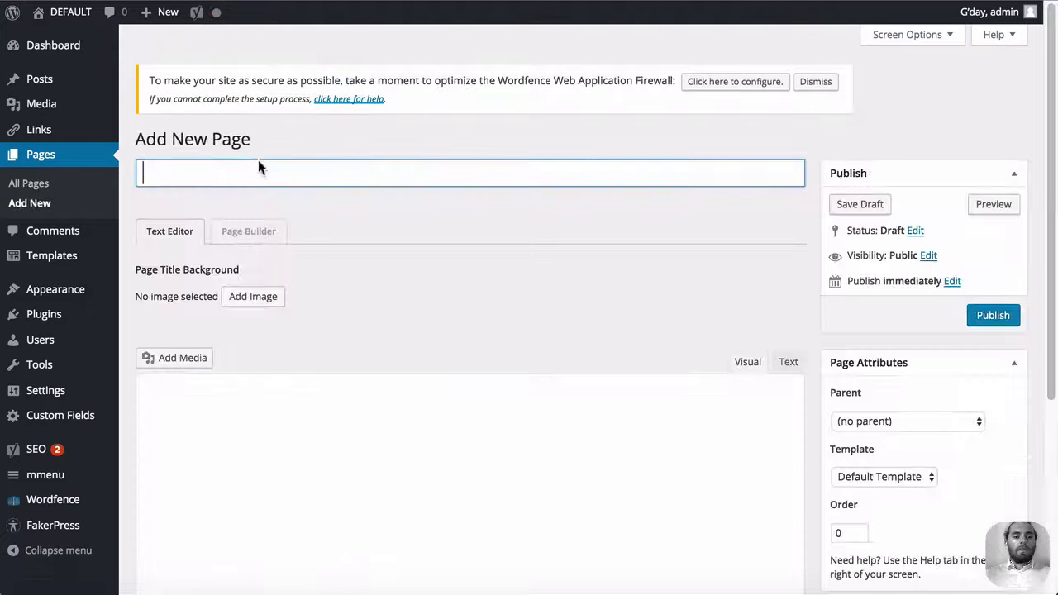
{"action": "left_click", "coordinate": [256, 165]}
{"action": "type", "text": "Blog "}
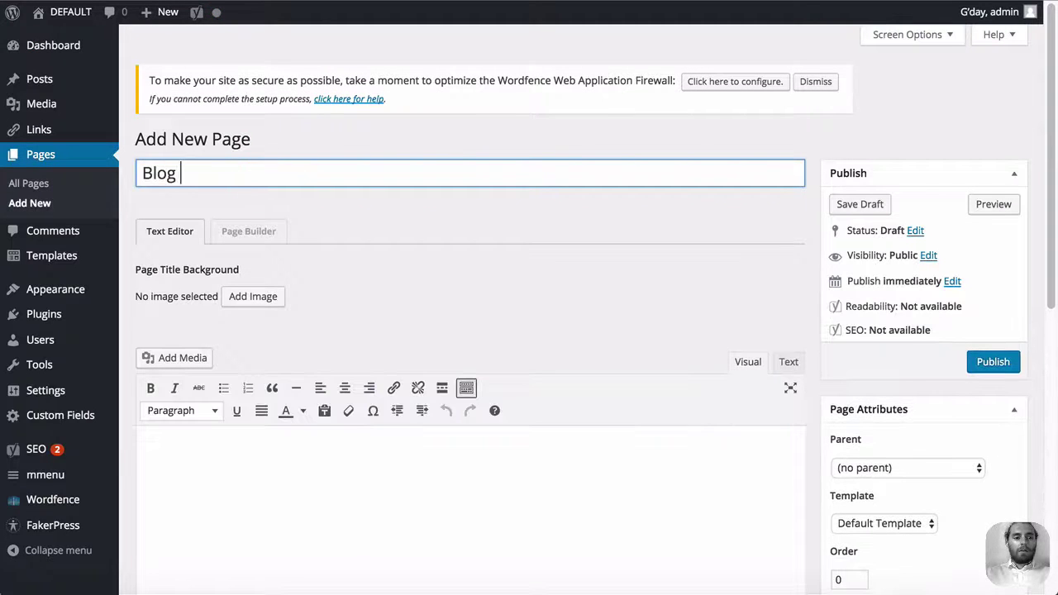
{"action": "type", "text": "nati"}
{"action": "key", "text": "BackSpace"}
{"action": "key", "text": "BackSpace"}
{"action": "type", "text": "Nati"}
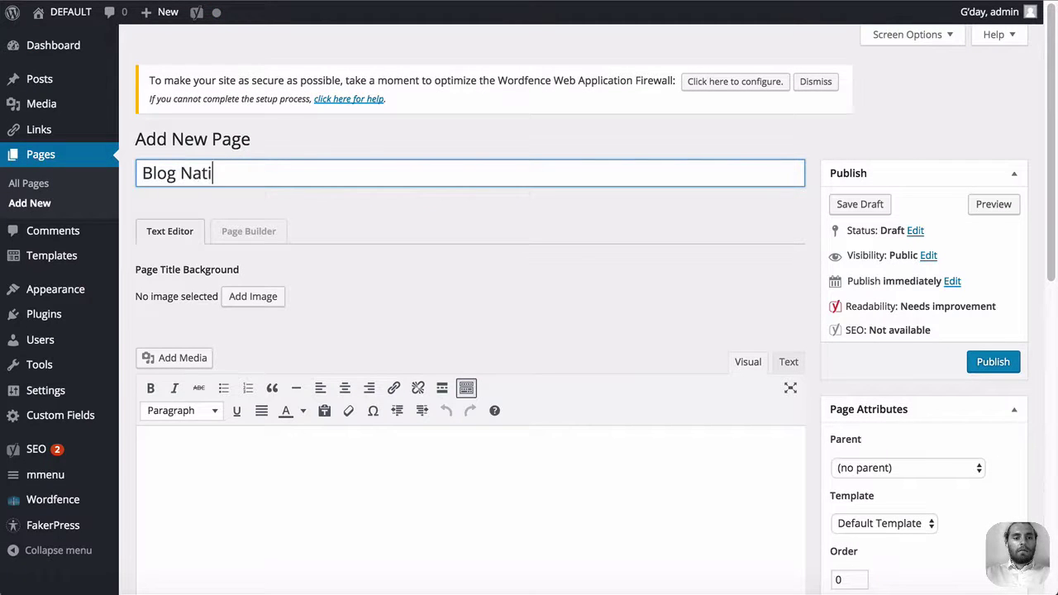
{"action": "type", "text": "ve WP"}
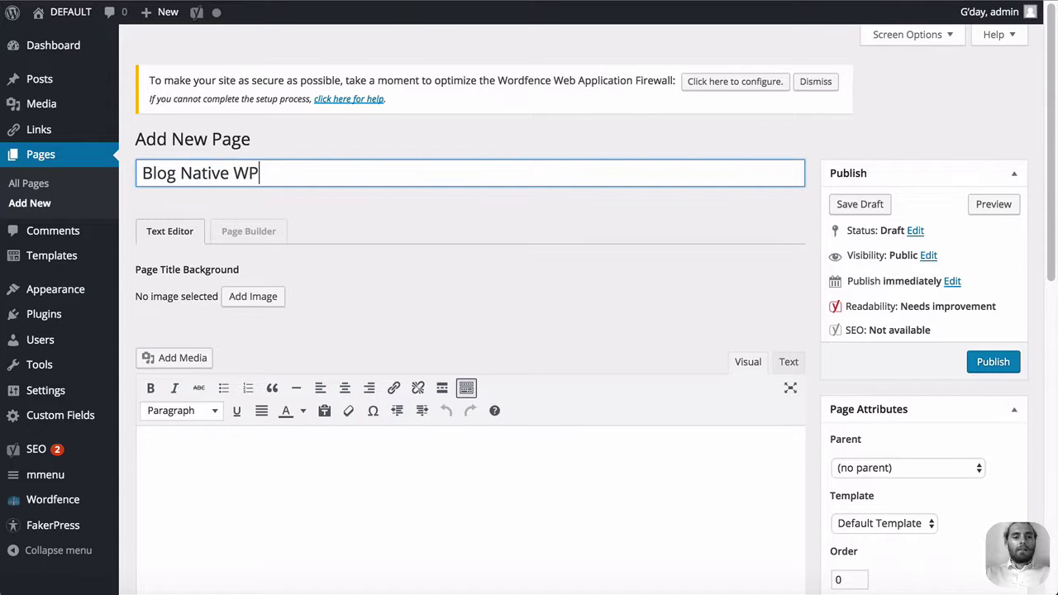
- Publish the Blog Native WP page, leaving its content empty
{"action": "scroll", "coordinate": [456, 205], "scroll_direction": "down", "scroll_amount": 1}
{"action": "left_click", "coordinate": [974, 326]}
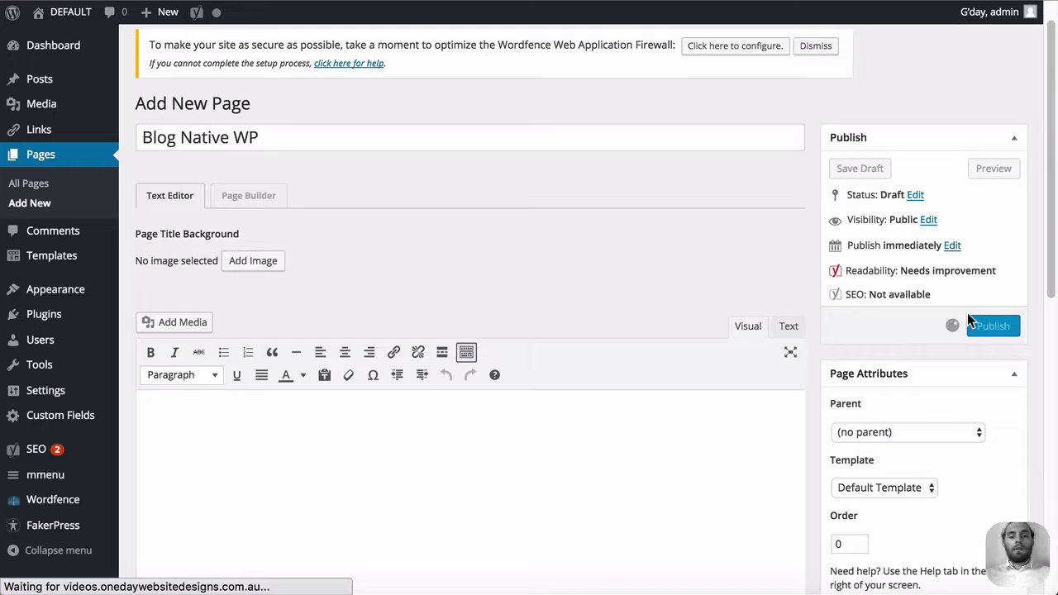
{"action": "scroll", "coordinate": [423, 314], "scroll_direction": "down", "scroll_amount": 5}
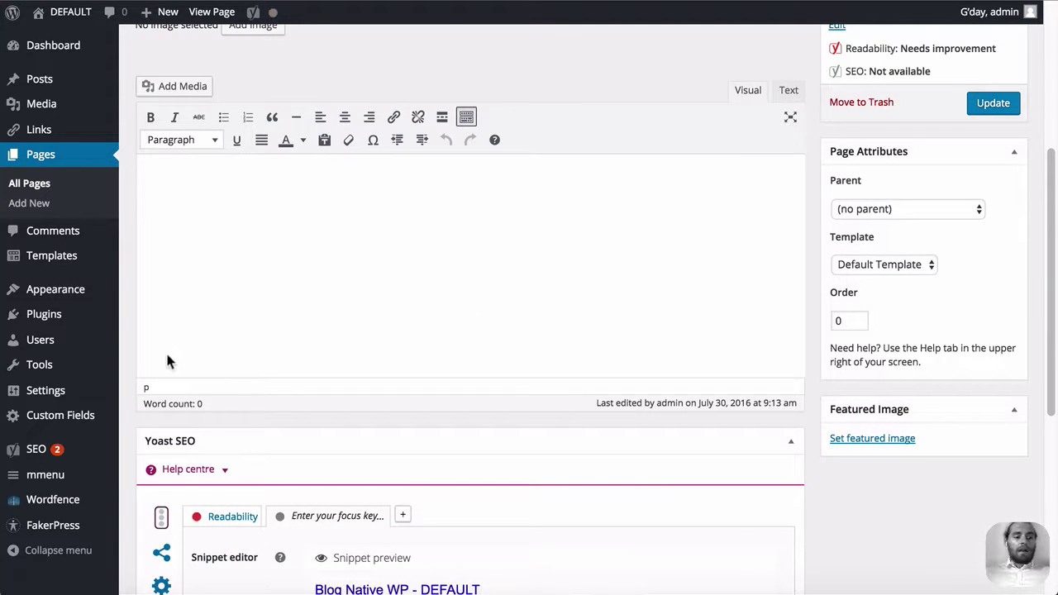
{"action": "left_click", "coordinate": [205, 303]}
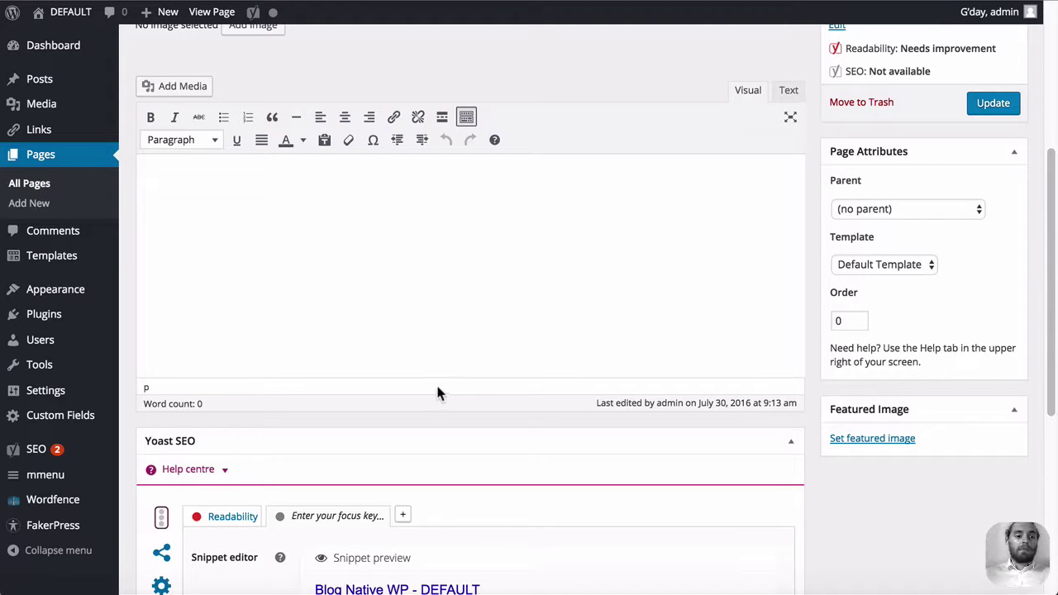
- In Settings > Reading, choose Blog Native WP as the posts page and save
{"action": "left_click", "coordinate": [396, 305]}
{"action": "mouse_move", "coordinate": [45, 396]}
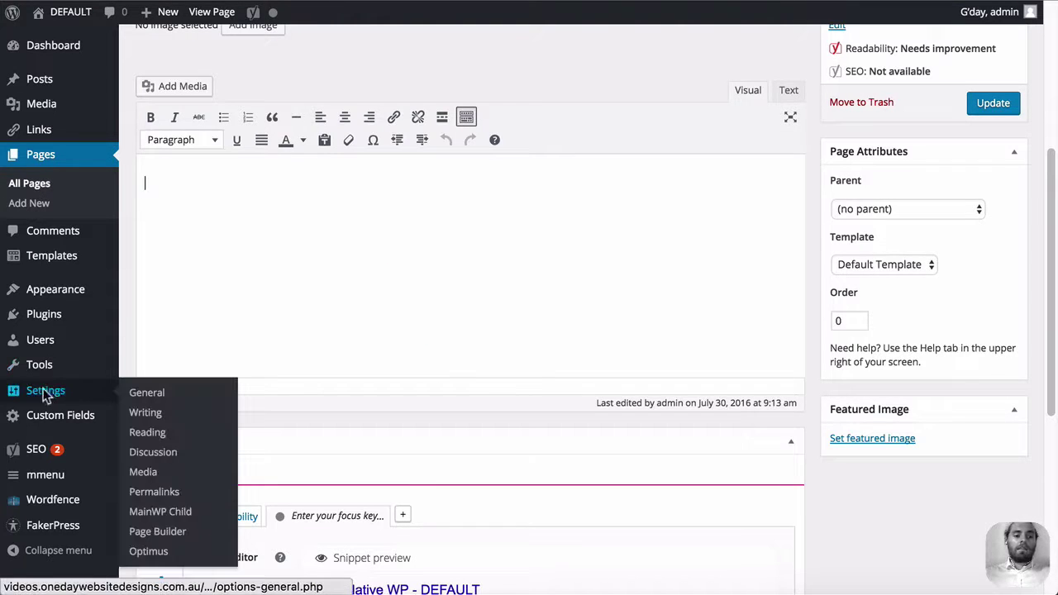
{"action": "left_click", "coordinate": [158, 433]}
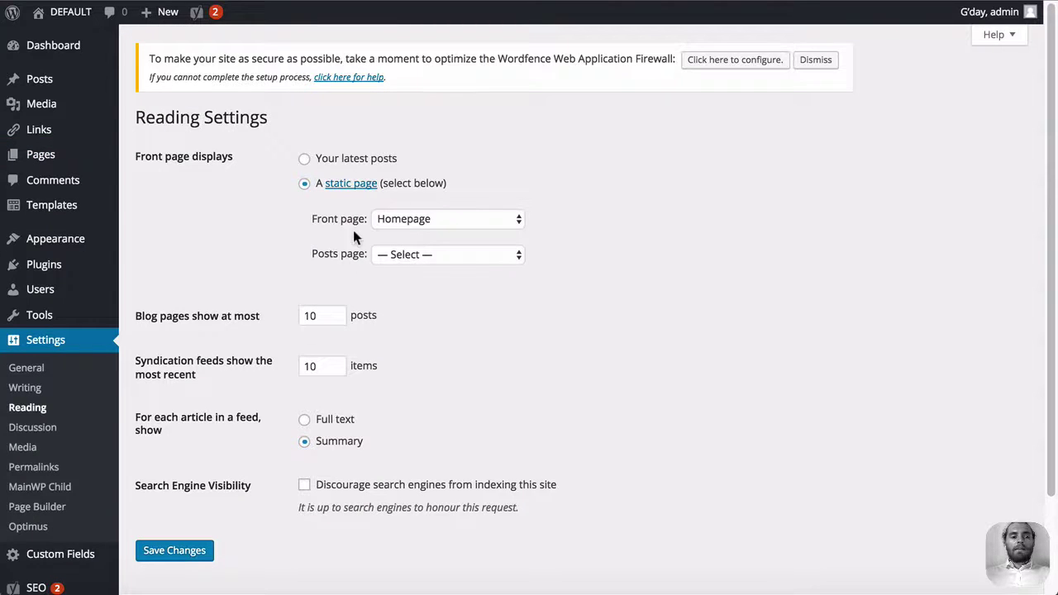
{"action": "left_click", "coordinate": [382, 249]}
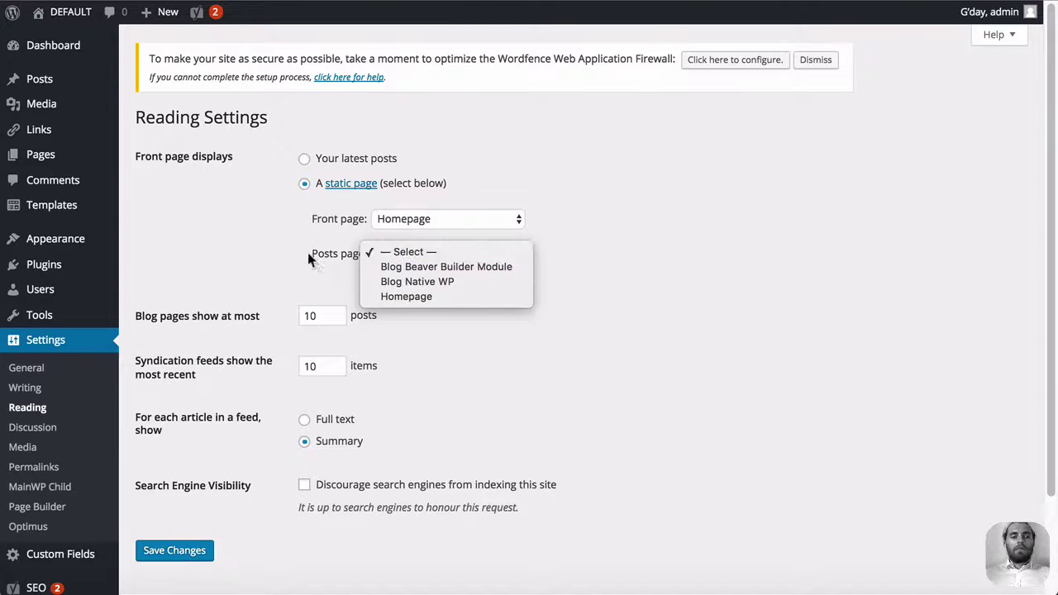
{"action": "left_click", "coordinate": [418, 282]}
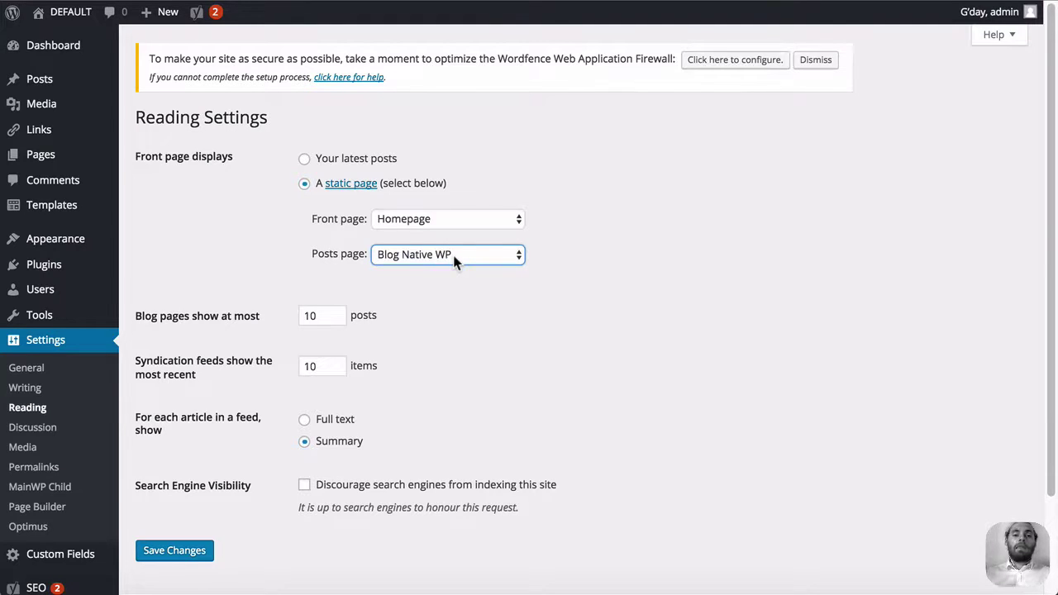
{"action": "left_click", "coordinate": [207, 551]}
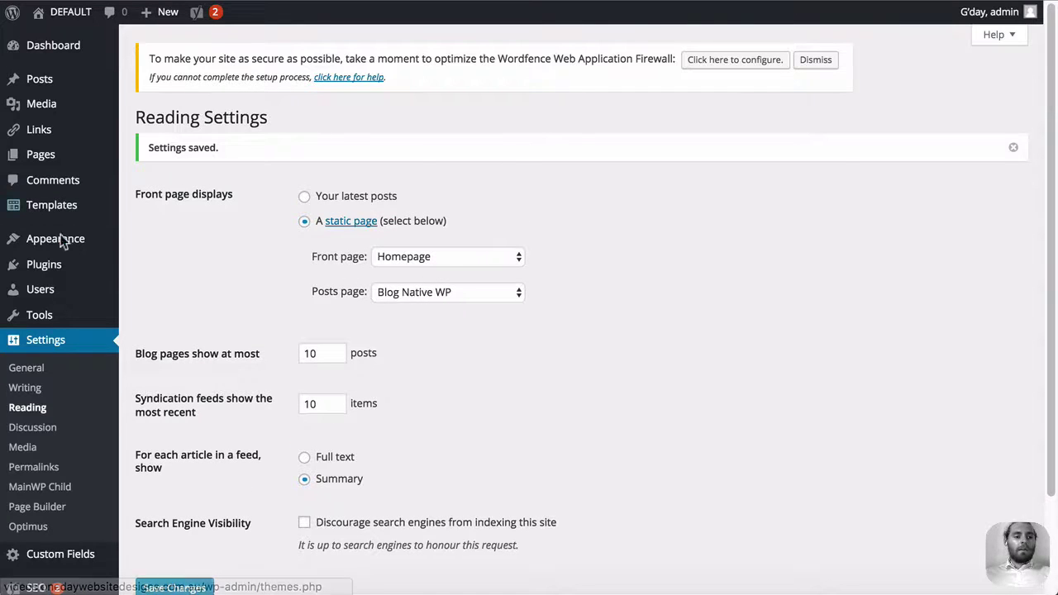
- Add both blog pages to the Main Menu, Beaver Builder one above Blog Native WP, and save
{"action": "mouse_move", "coordinate": [83, 238]}
{"action": "left_click", "coordinate": [215, 301]}
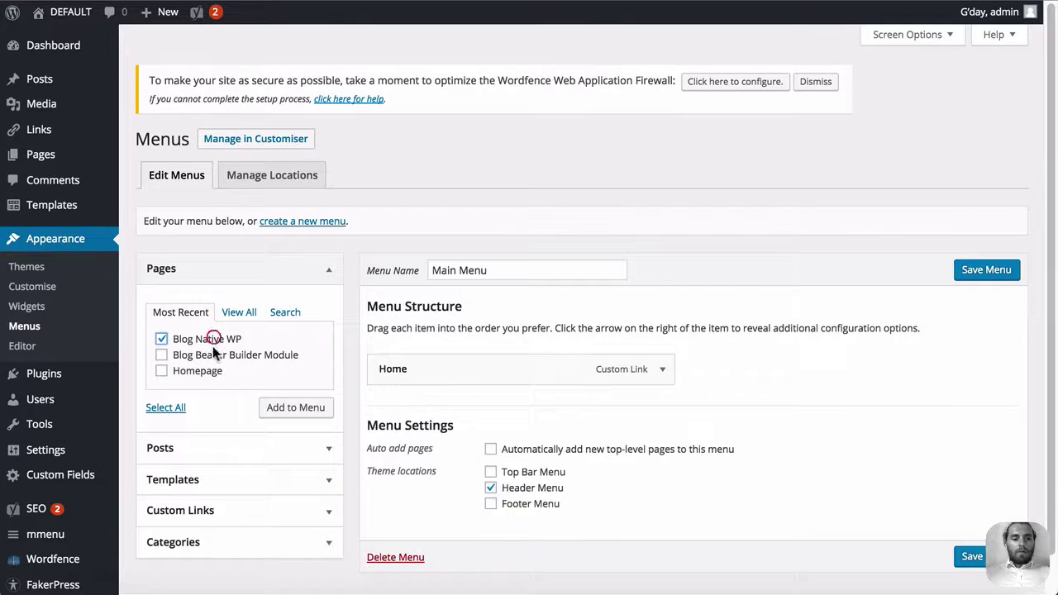
{"action": "left_click", "coordinate": [217, 355]}
{"action": "left_click", "coordinate": [277, 407]}
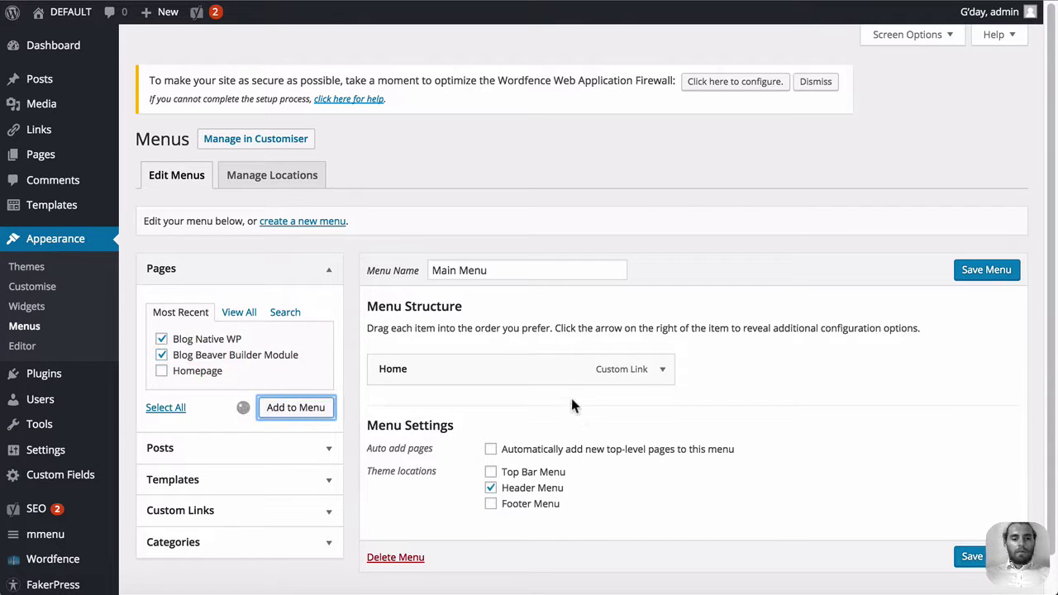
{"action": "left_click_drag", "start_coordinate": [501, 444], "coordinate": [504, 409]}
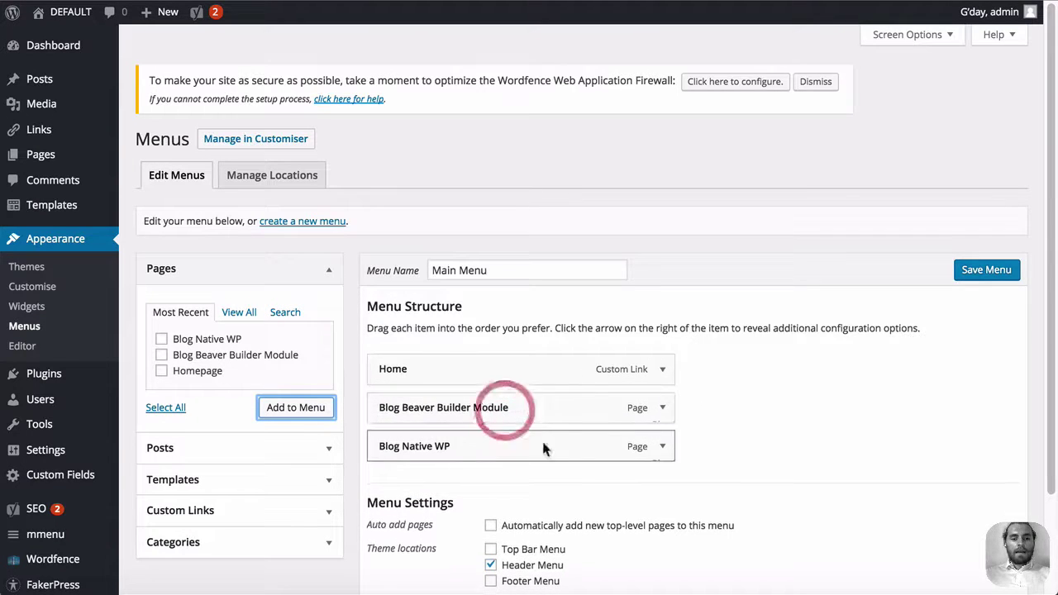
{"action": "scroll", "coordinate": [735, 407], "scroll_direction": "down", "scroll_amount": 3}
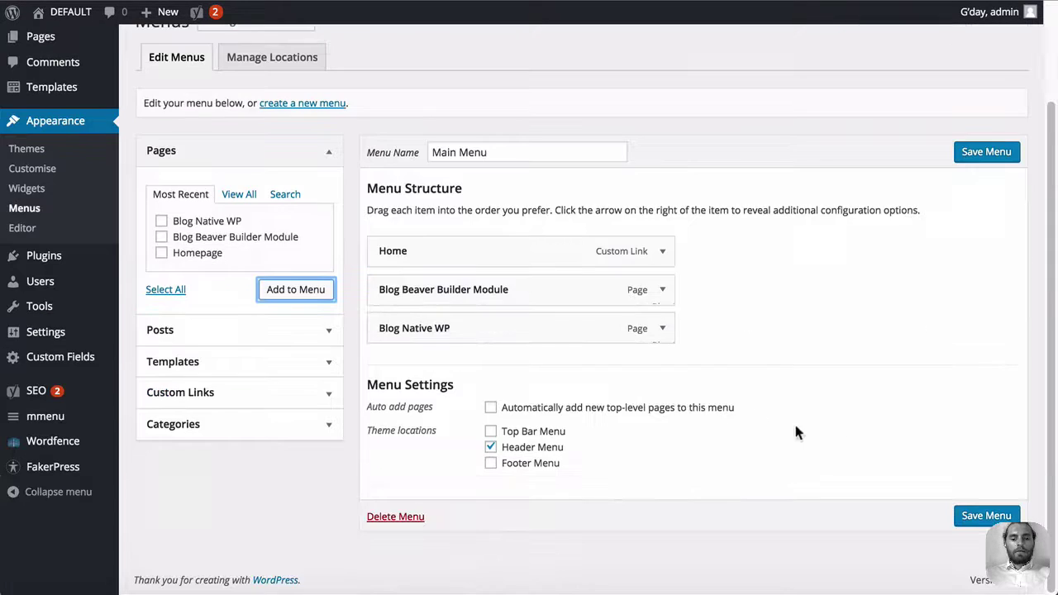
{"action": "left_click", "coordinate": [979, 515]}
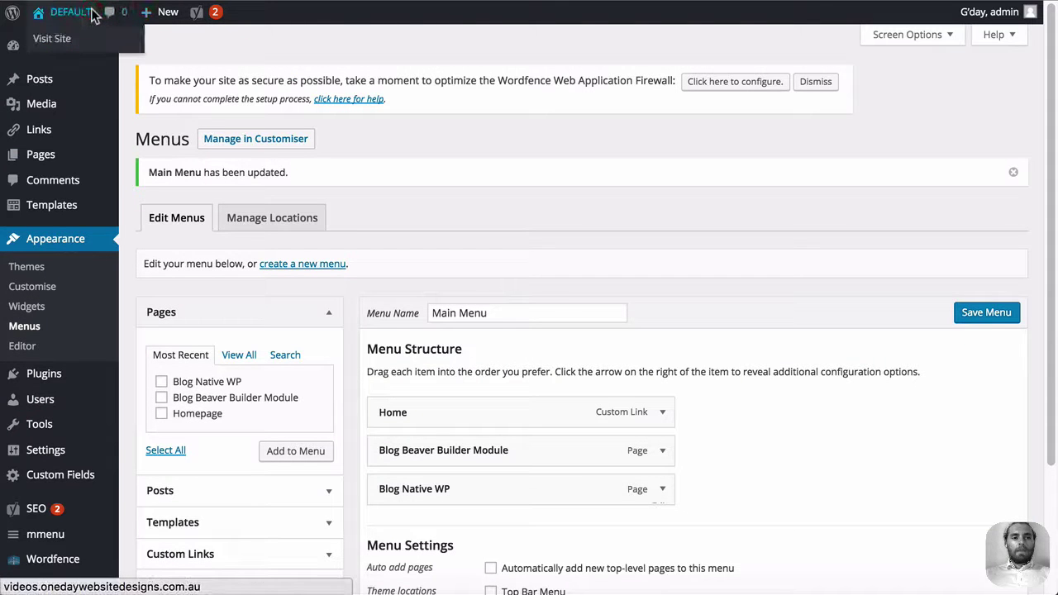
- Visit the live site and view the Blog Beaver Builder Module page
{"action": "left_click", "coordinate": [93, 14]}
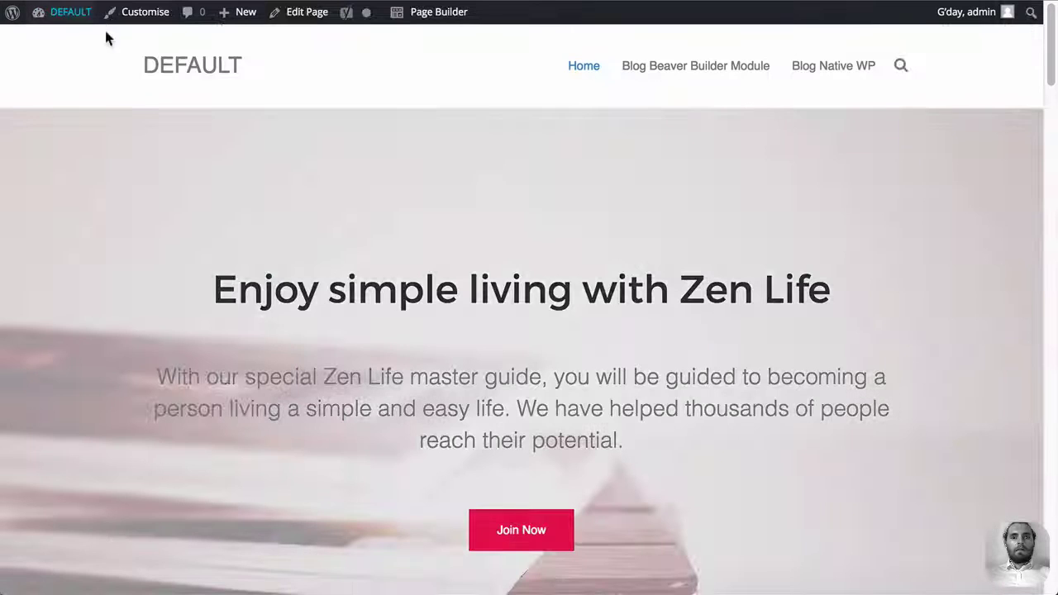
{"action": "left_click", "coordinate": [725, 65]}
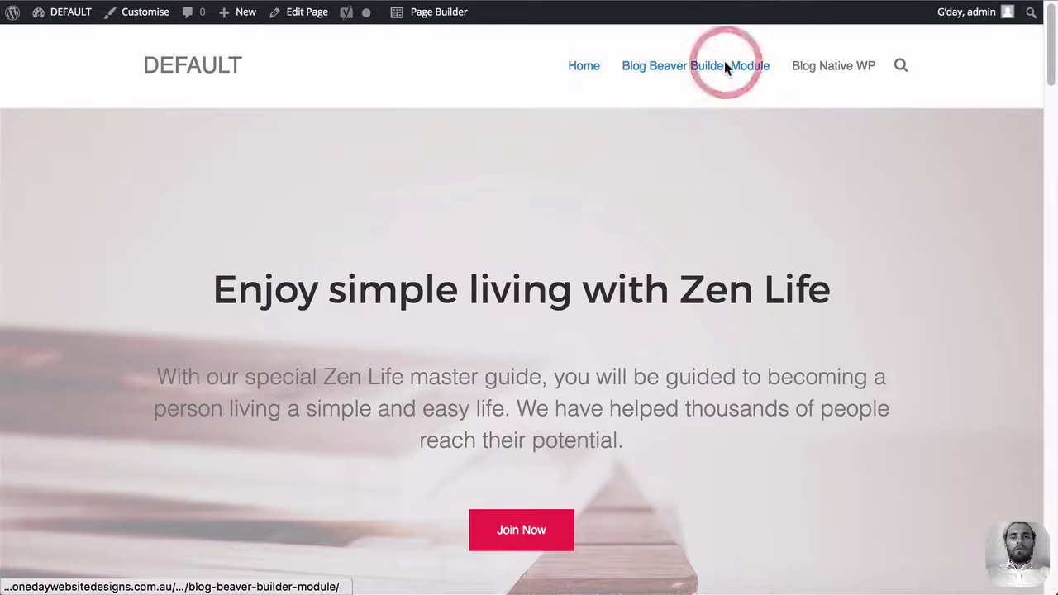
{"action": "scroll", "coordinate": [568, 204], "scroll_direction": "down", "scroll_amount": 7}
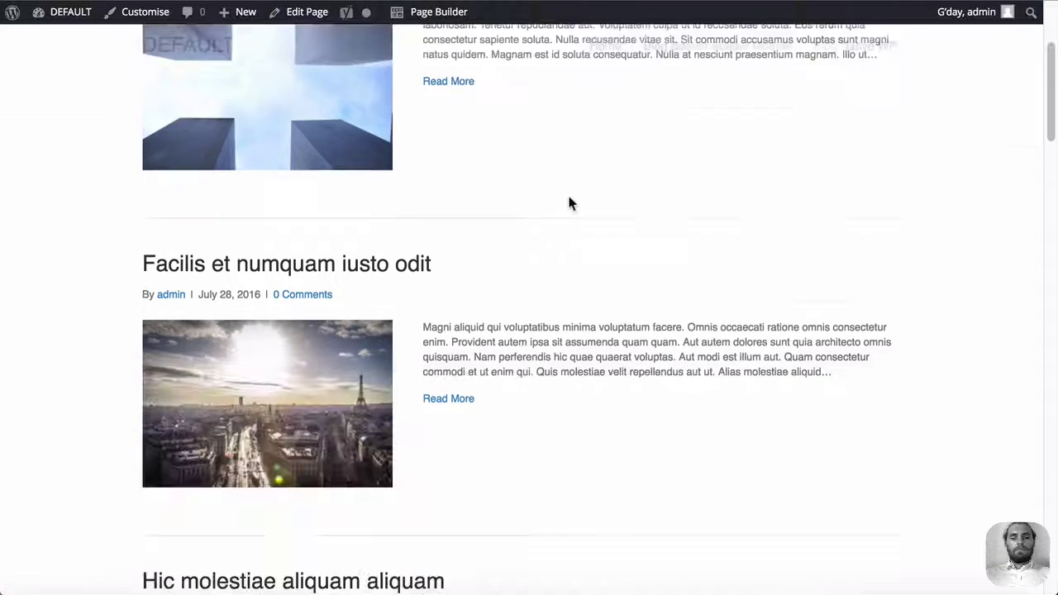
{"action": "scroll", "coordinate": [585, 208], "scroll_direction": "up", "scroll_amount": 7}
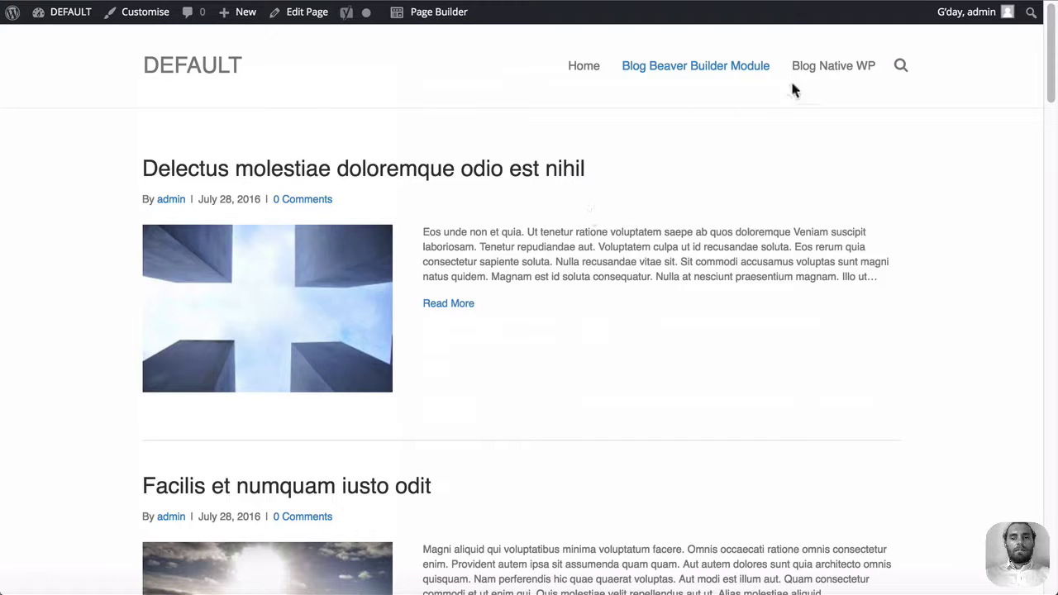
- Open the Blog Native WP page and inspect the first post's excerpt by highlighting it
{"action": "left_click", "coordinate": [805, 66]}
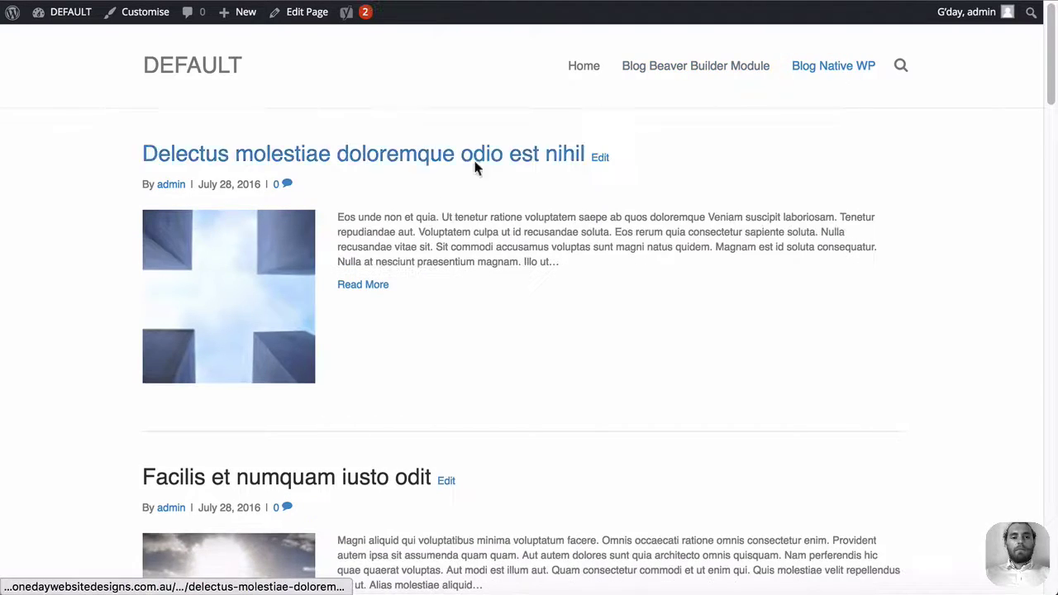
{"action": "scroll", "coordinate": [428, 227], "scroll_direction": "down", "scroll_amount": 20}
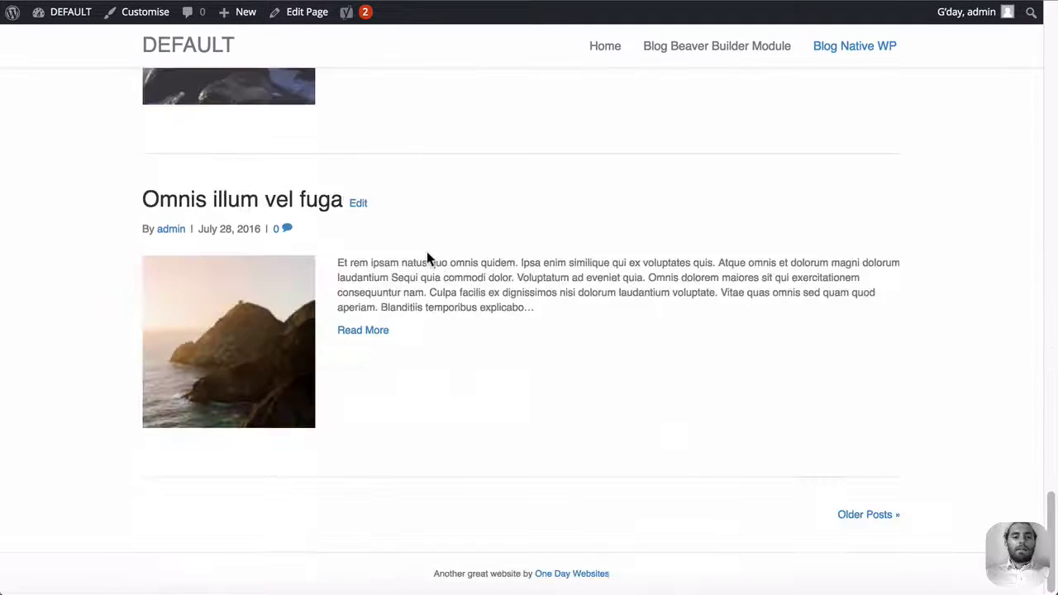
{"action": "scroll", "coordinate": [428, 256], "scroll_direction": "up", "scroll_amount": 20}
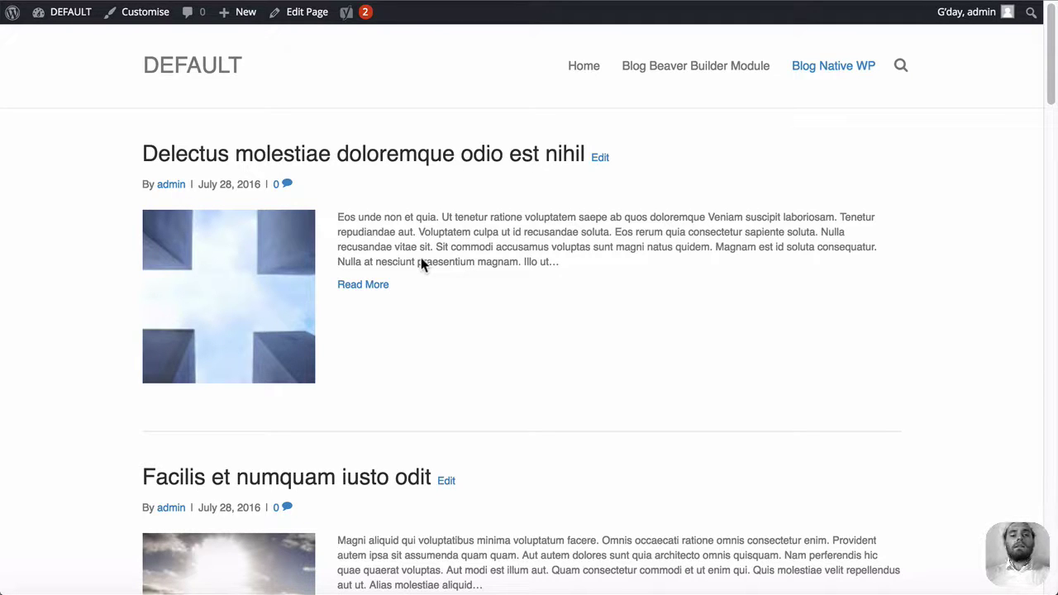
{"action": "scroll", "coordinate": [420, 263], "scroll_direction": "down", "scroll_amount": 2}
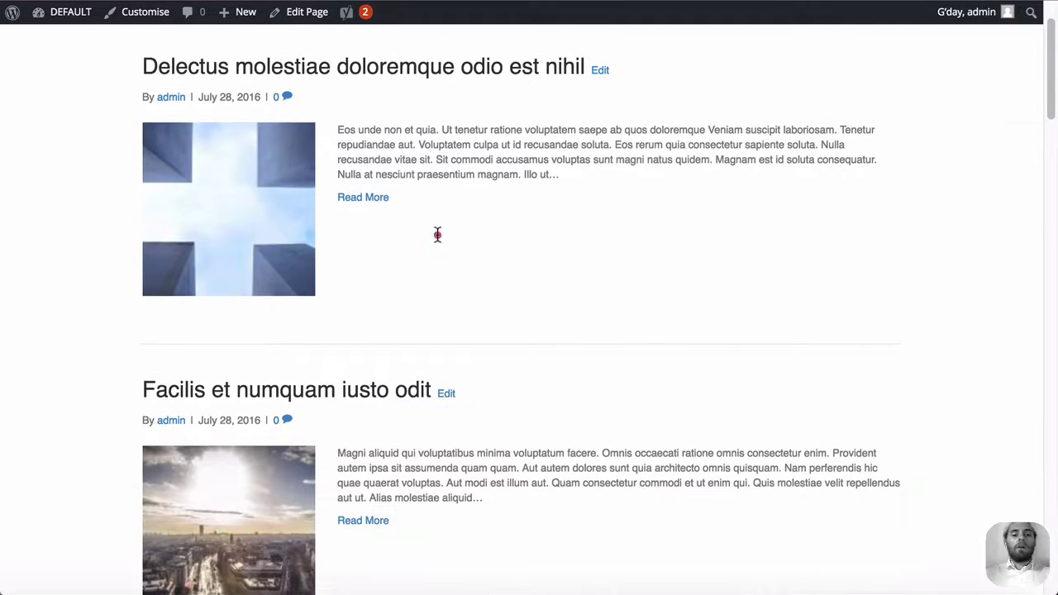
{"action": "left_click_drag", "start_coordinate": [437, 234], "coordinate": [344, 139]}
{"action": "left_click", "coordinate": [461, 210]}
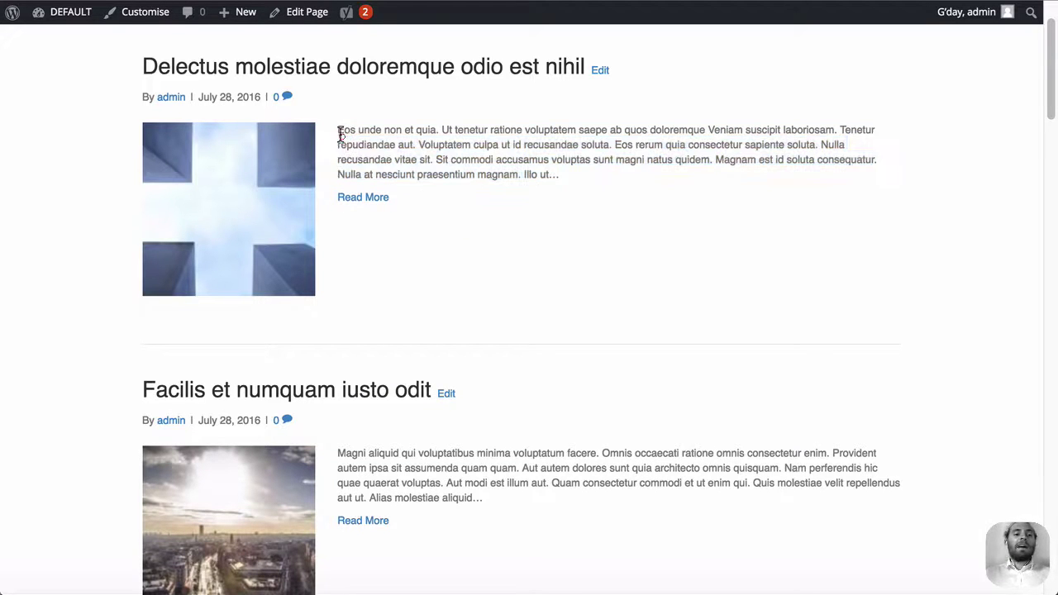
{"action": "left_click_drag", "start_coordinate": [332, 130], "coordinate": [597, 181]}
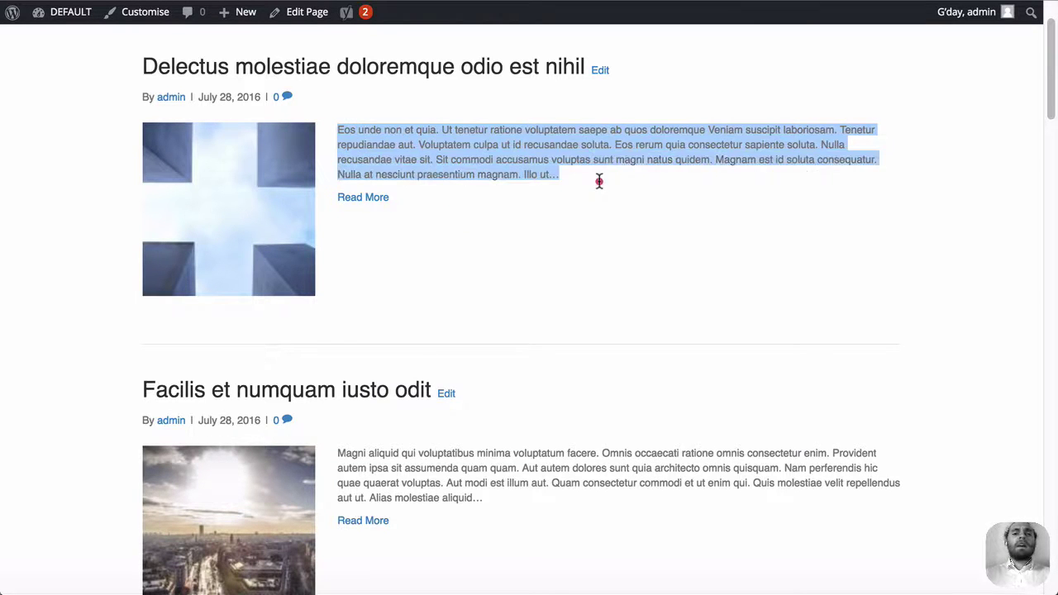
{"action": "left_click", "coordinate": [599, 181]}
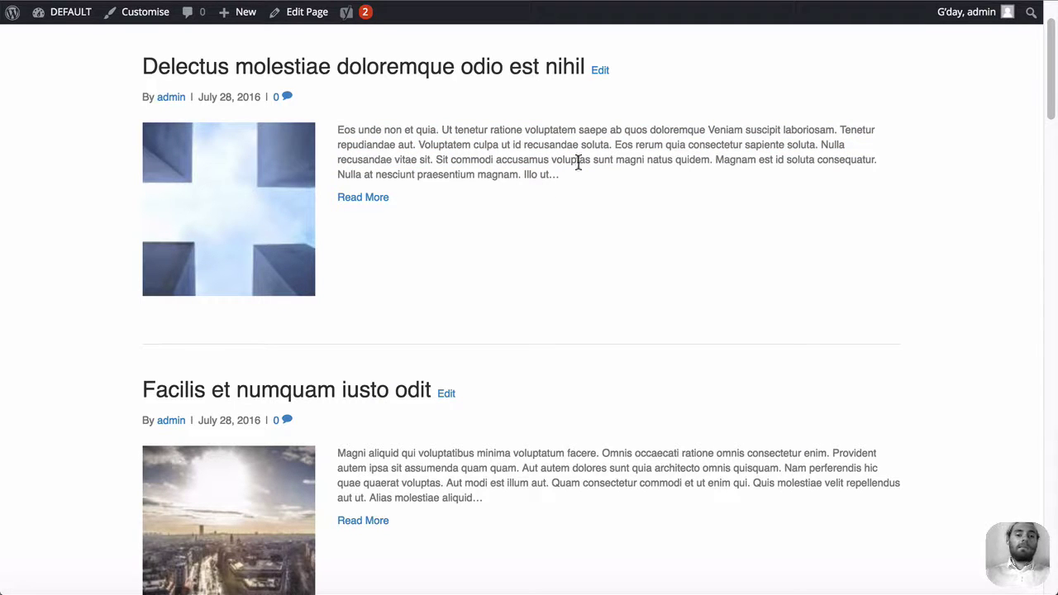
{"action": "left_click_drag", "start_coordinate": [335, 130], "coordinate": [608, 172]}
{"action": "left_click", "coordinate": [608, 172]}
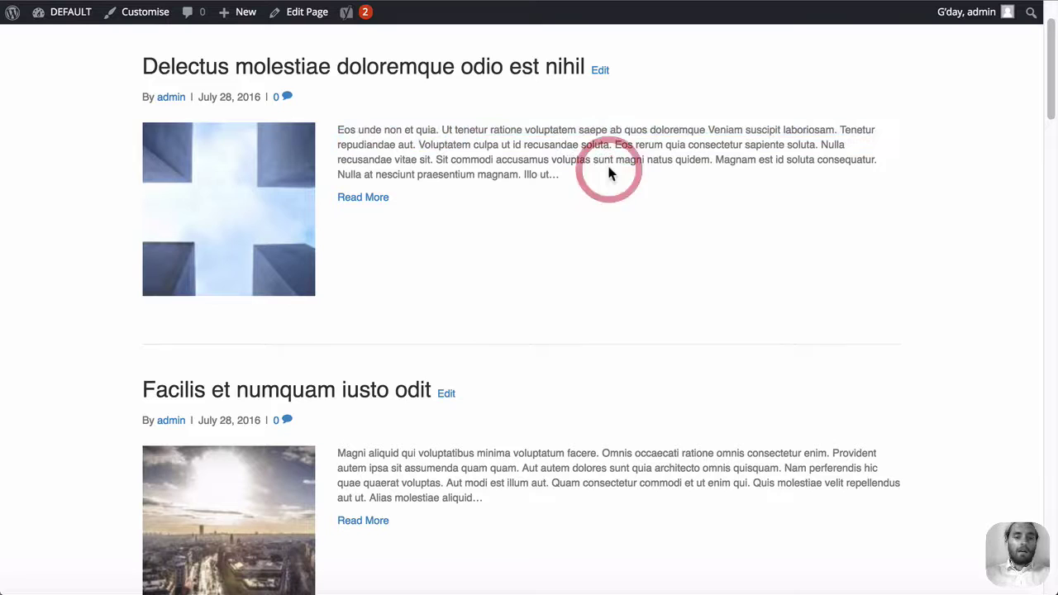
{"action": "scroll", "coordinate": [570, 158], "scroll_direction": "up", "scroll_amount": 1}
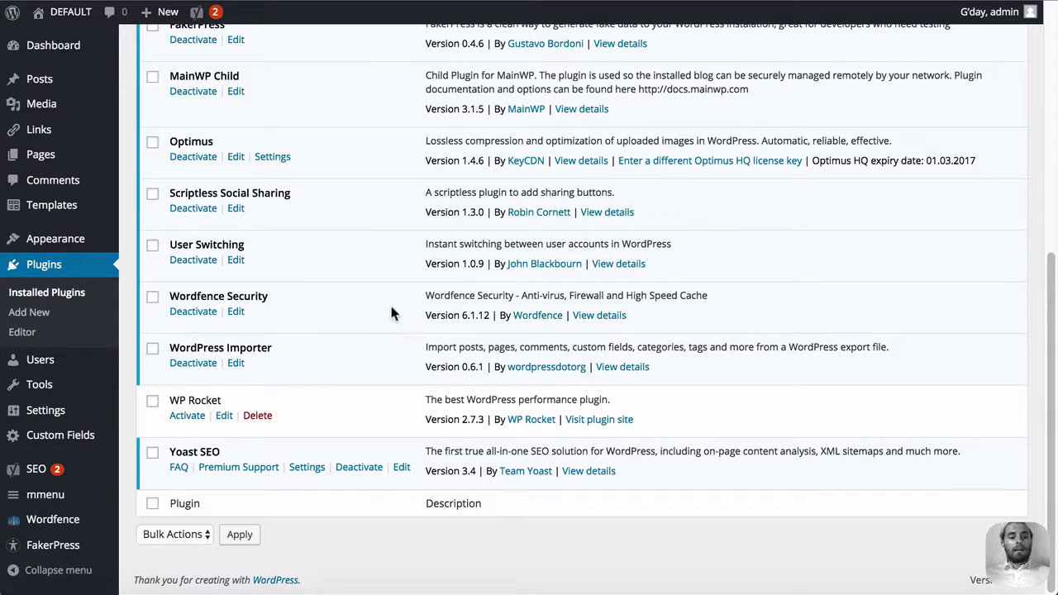
- Highlight the Scriptless Social Sharing plugin title, then open its settings under Settings
{"action": "left_click_drag", "start_coordinate": [167, 192], "coordinate": [293, 192]}
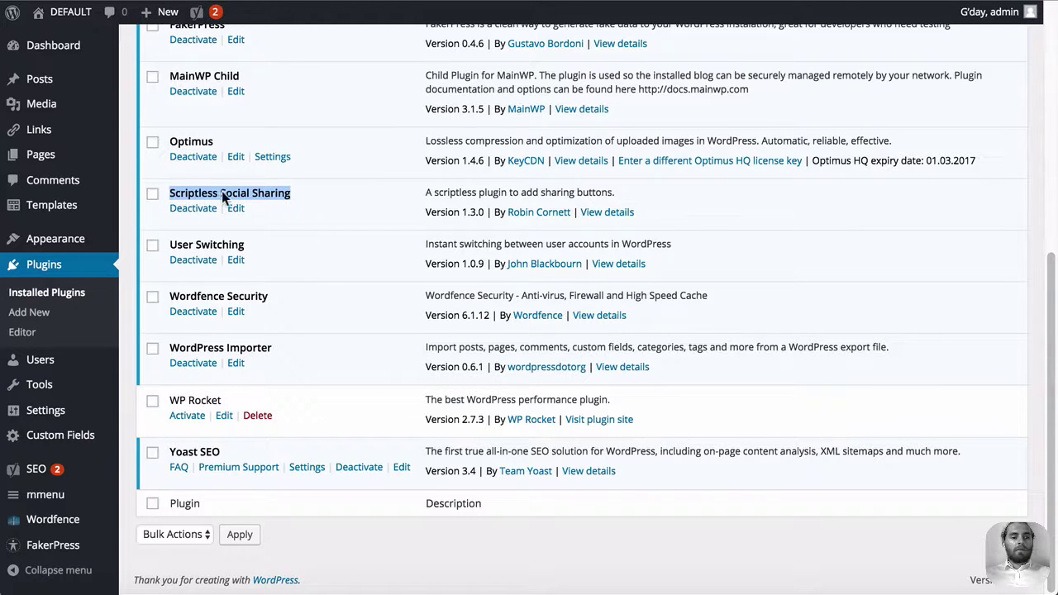
{"action": "left_click_drag", "start_coordinate": [293, 199], "coordinate": [200, 193]}
{"action": "left_click", "coordinate": [169, 192]}
{"action": "left_click", "coordinate": [281, 195]}
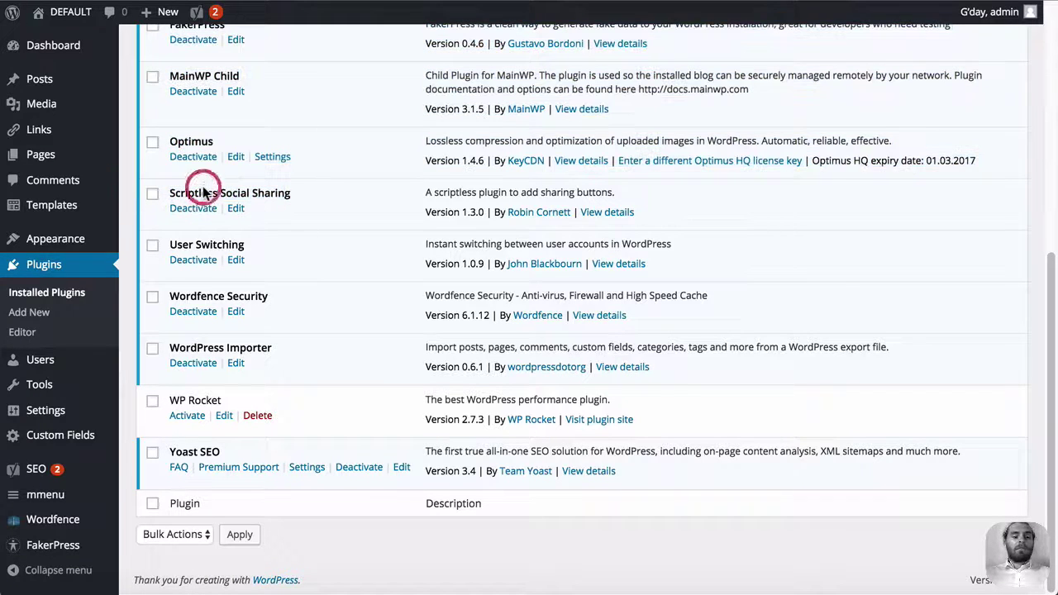
{"action": "left_click", "coordinate": [203, 193]}
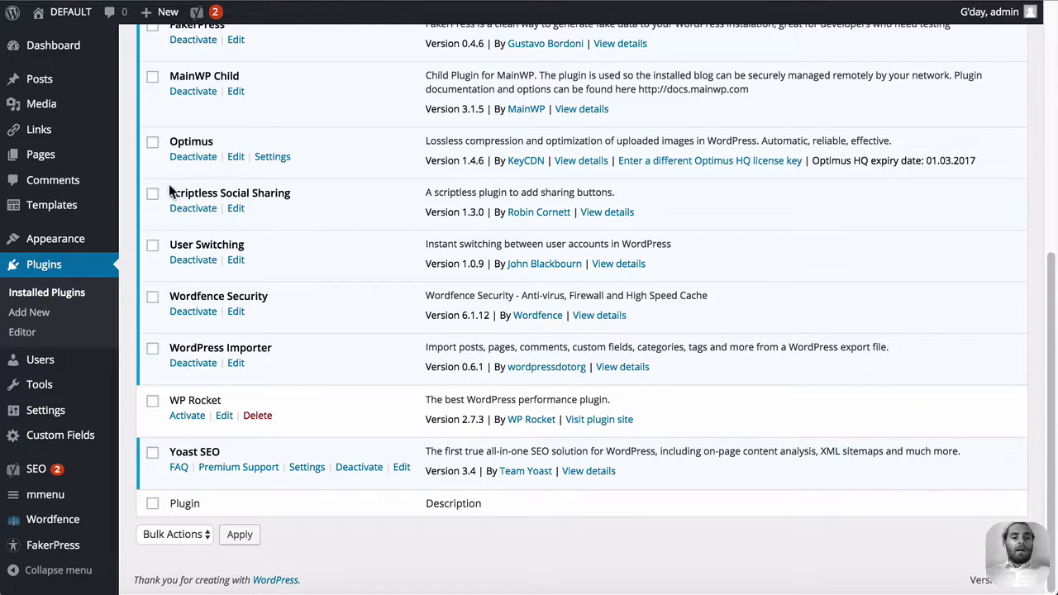
{"action": "left_click_drag", "start_coordinate": [173, 192], "coordinate": [289, 196]}
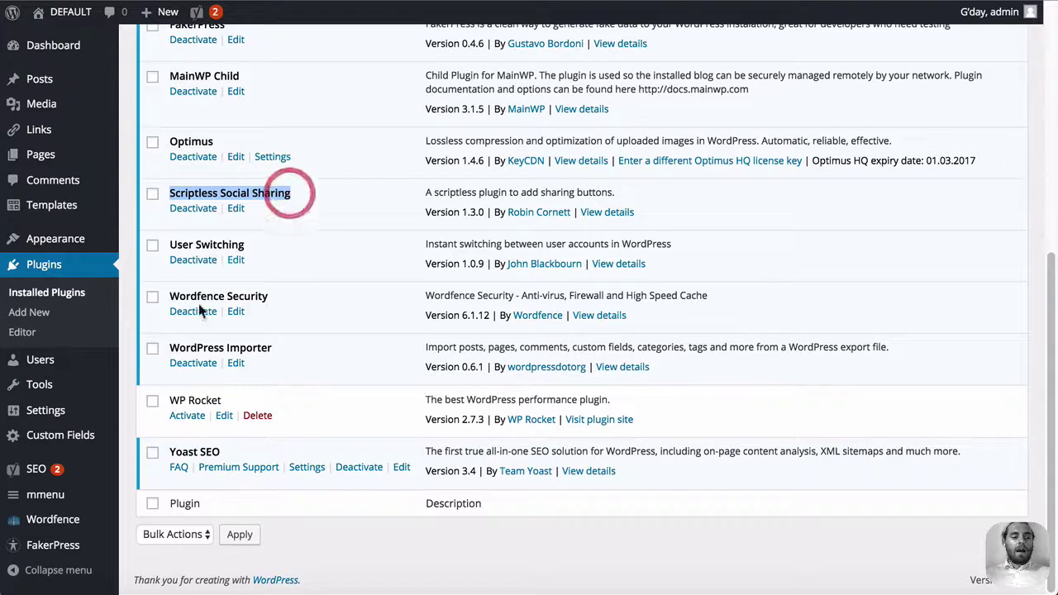
{"action": "mouse_move", "coordinate": [83, 410]}
{"action": "left_click", "coordinate": [152, 478]}
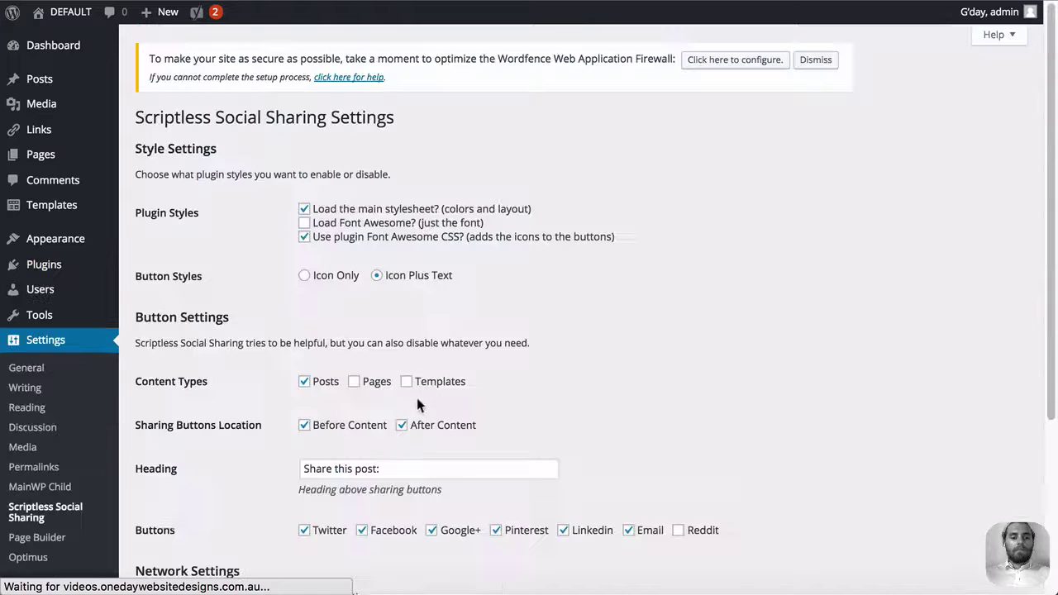
- Save the Scriptless Social Sharing settings with before-and-after buttons on Posts
{"action": "scroll", "coordinate": [321, 336], "scroll_direction": "down", "scroll_amount": 3}
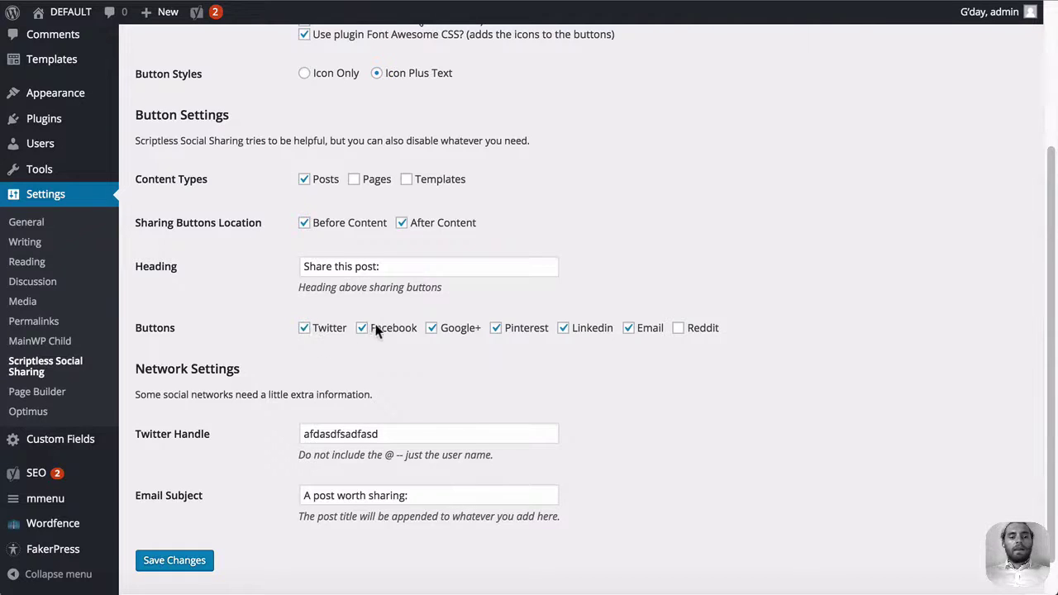
{"action": "scroll", "coordinate": [636, 330], "scroll_direction": "down", "scroll_amount": 1}
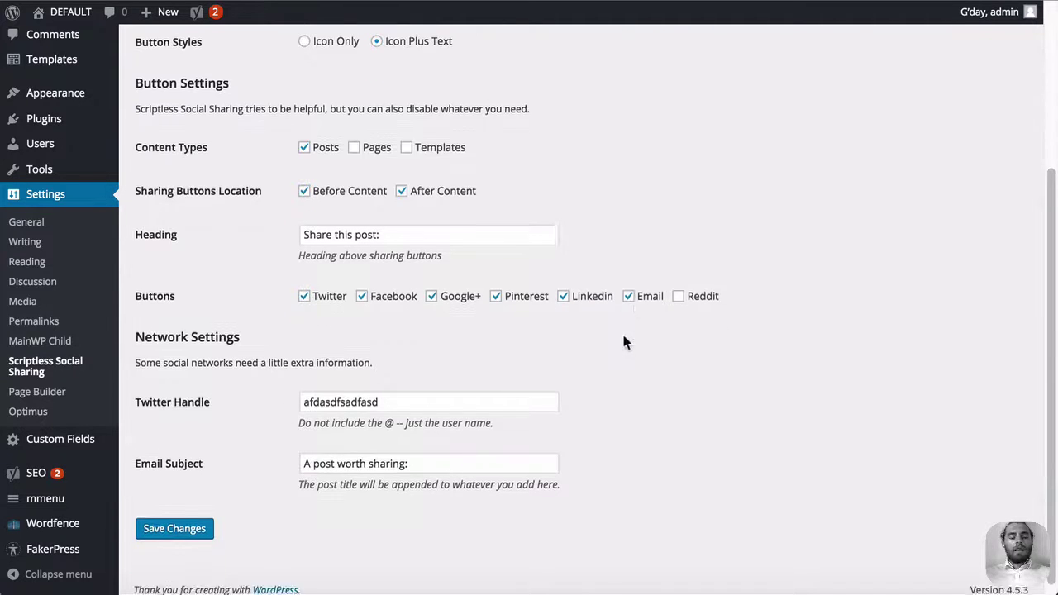
{"action": "left_click", "coordinate": [189, 520]}
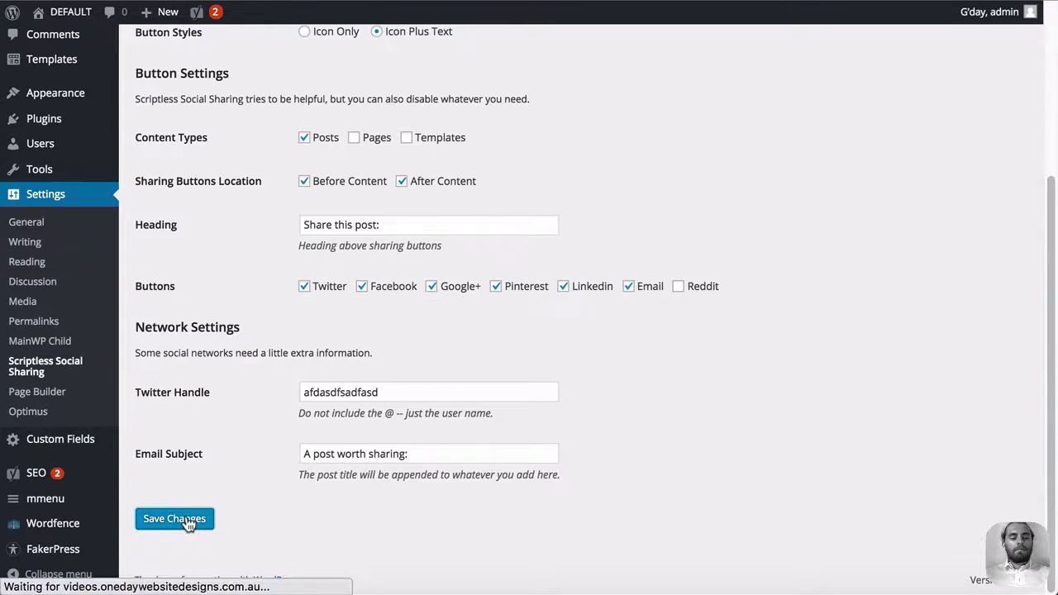
{"action": "scroll", "coordinate": [603, 352], "scroll_direction": "down", "scroll_amount": 5}
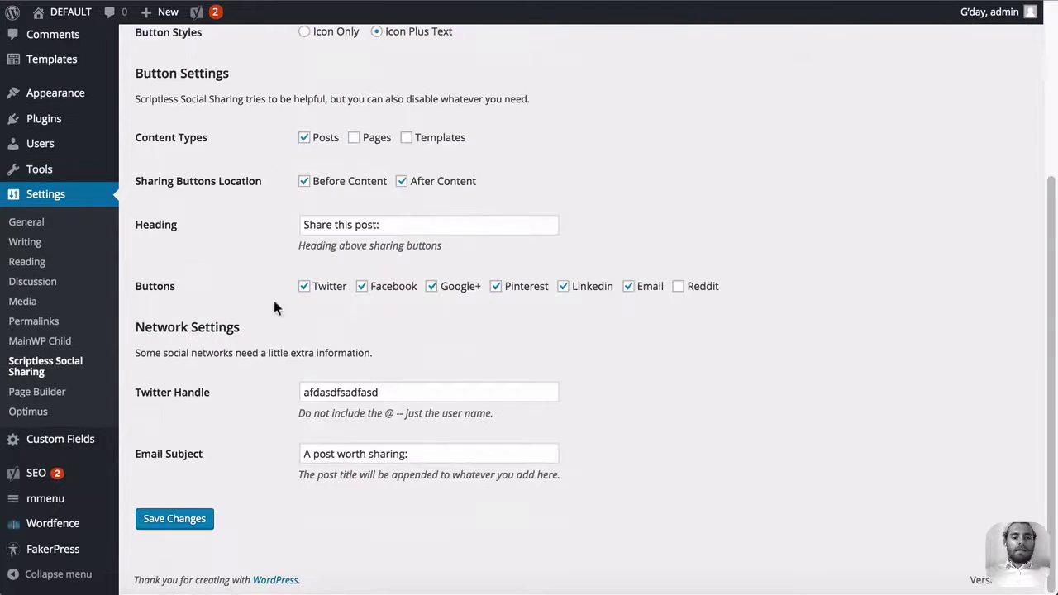
{"action": "scroll", "coordinate": [294, 112], "scroll_direction": "up", "scroll_amount": 5}
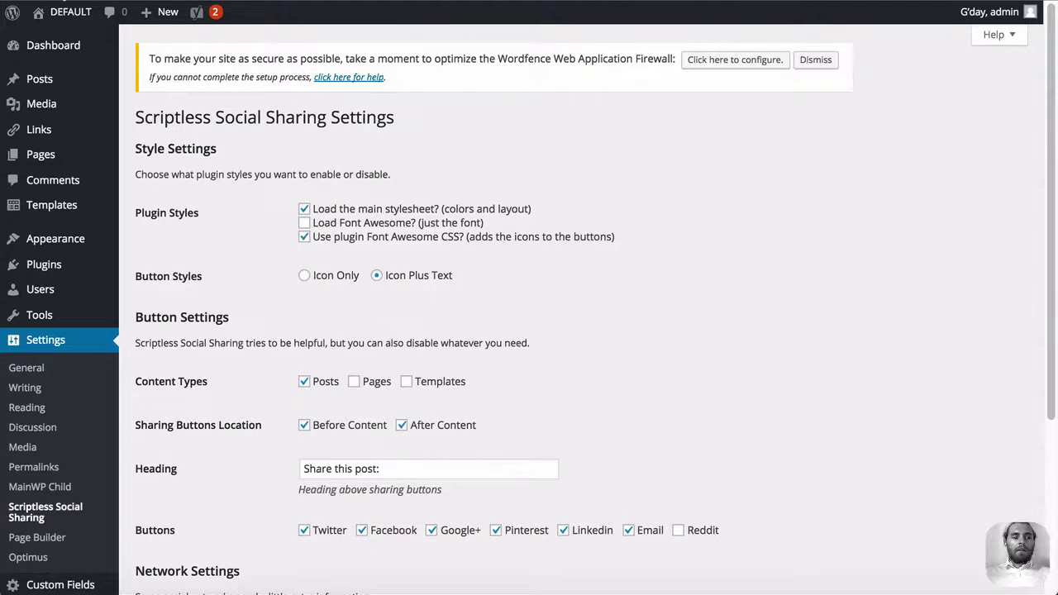
- Leave the admin for the live site's homepage and scroll through it
{"action": "left_click", "coordinate": [37, 12]}
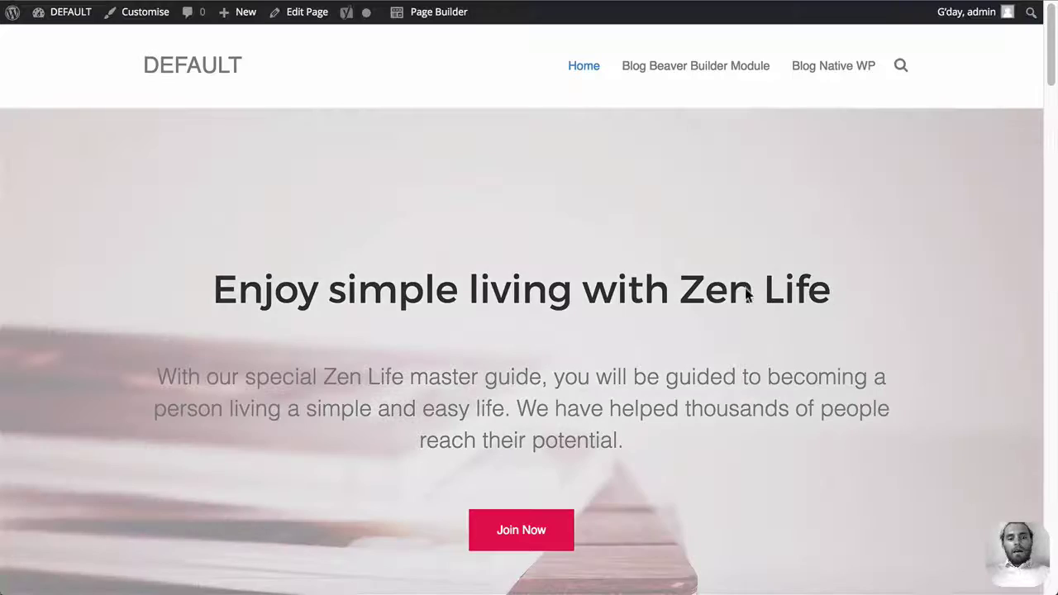
{"action": "scroll", "coordinate": [747, 293], "scroll_direction": "down", "scroll_amount": 10}
{"action": "scroll", "coordinate": [713, 243], "scroll_direction": "up", "scroll_amount": 10}
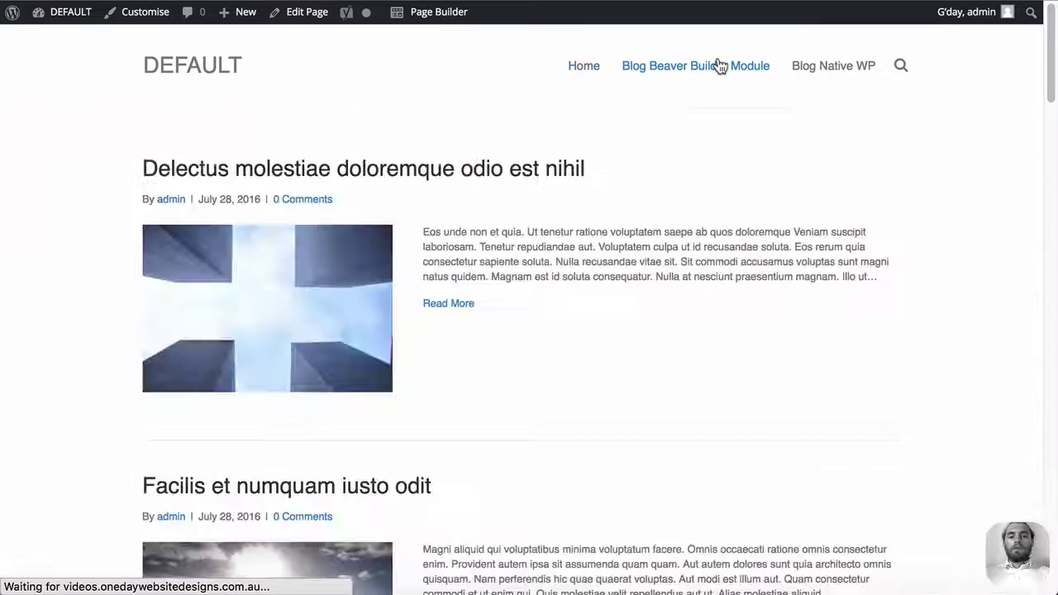
{"action": "scroll", "coordinate": [245, 202], "scroll_direction": "down", "scroll_amount": 15}
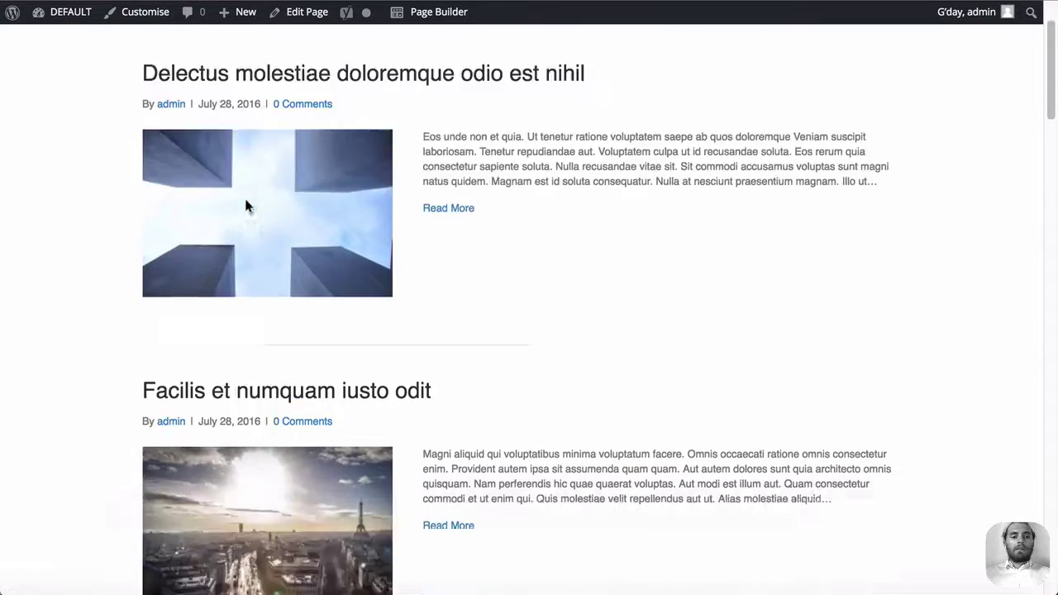
{"action": "scroll", "coordinate": [247, 199], "scroll_direction": "up", "scroll_amount": 15}
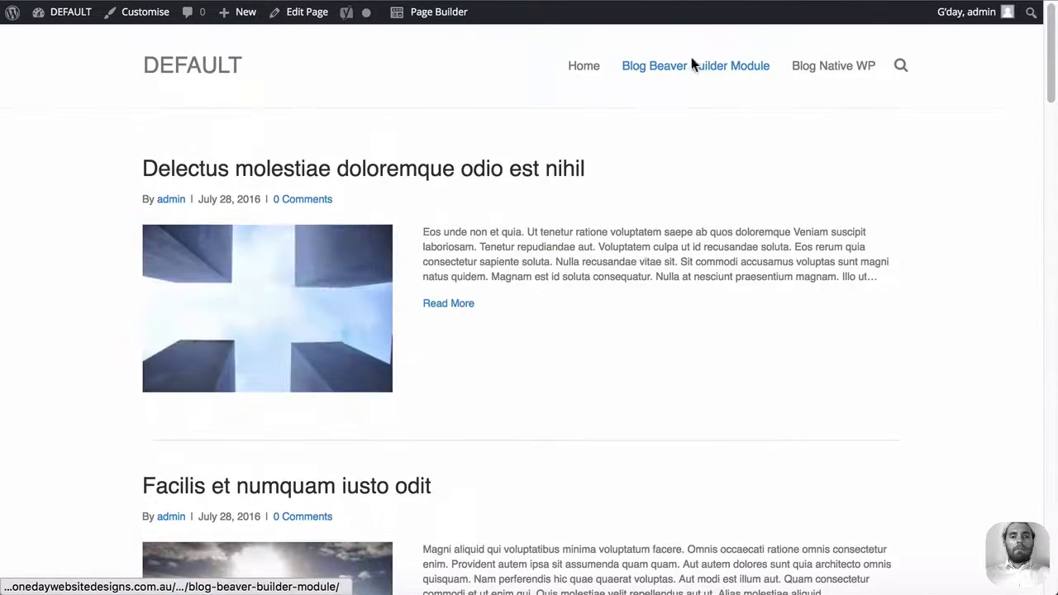
{"action": "scroll", "coordinate": [261, 204], "scroll_direction": "down", "scroll_amount": 15}
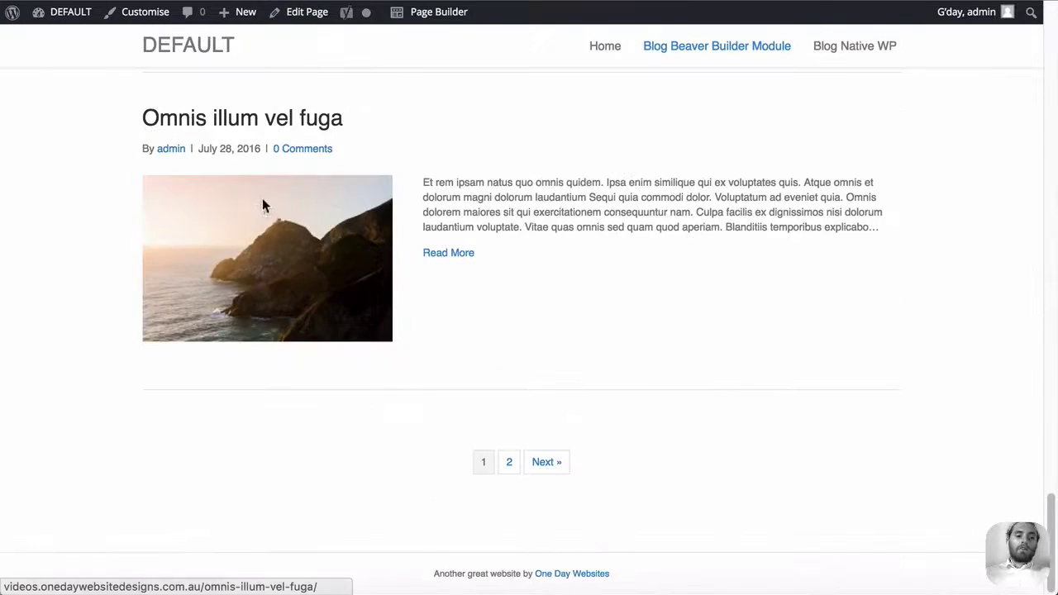
{"action": "scroll", "coordinate": [277, 236], "scroll_direction": "up", "scroll_amount": 15}
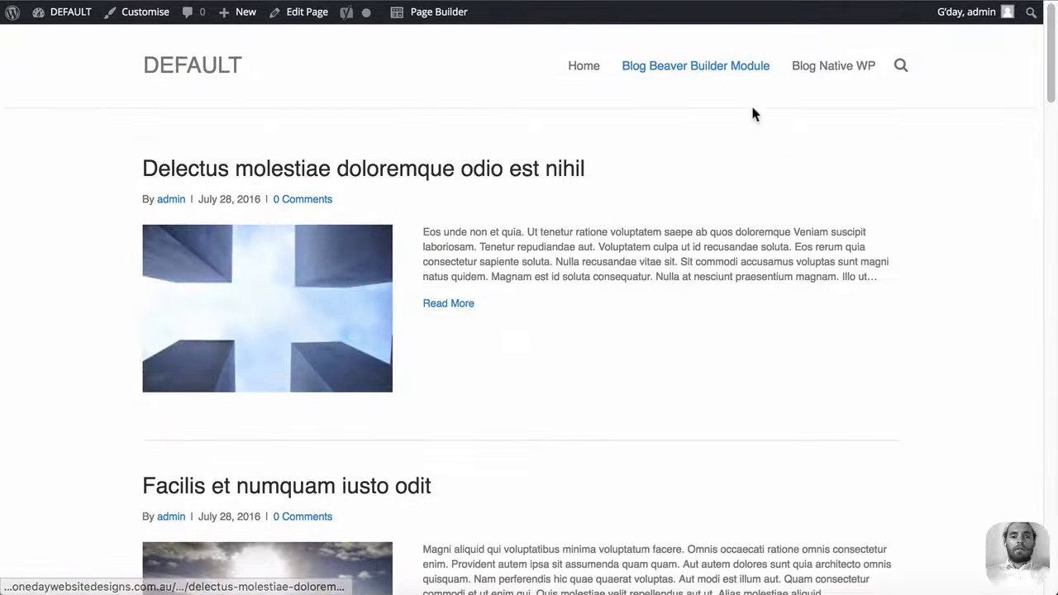
- Open the Blog Native WP listing, then the post 'Delectus molestiae doloremque odio est nihil'
{"action": "left_click", "coordinate": [803, 71]}
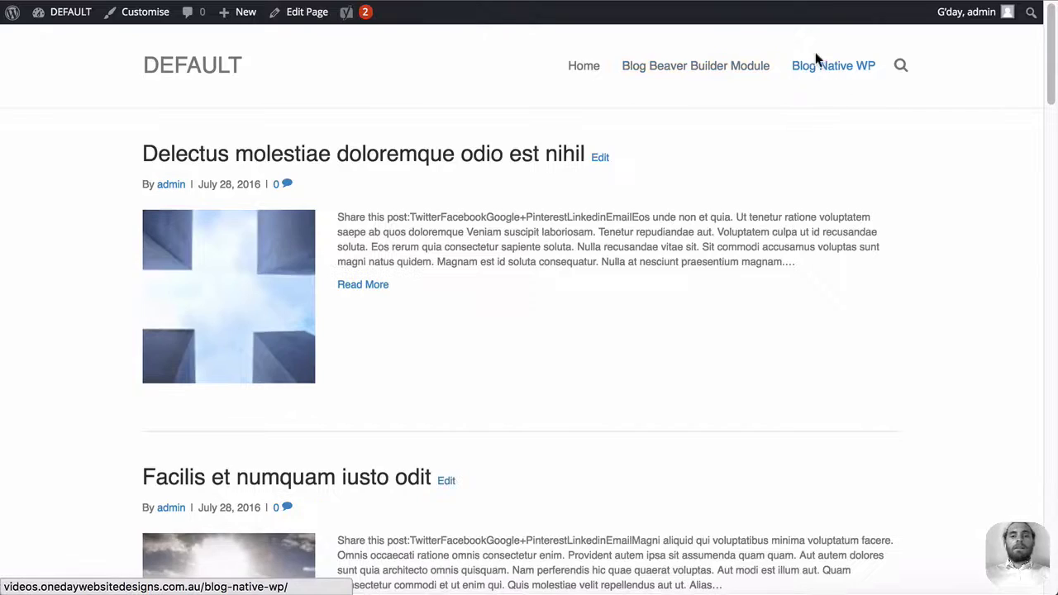
{"action": "scroll", "coordinate": [427, 151], "scroll_direction": "down", "scroll_amount": 15}
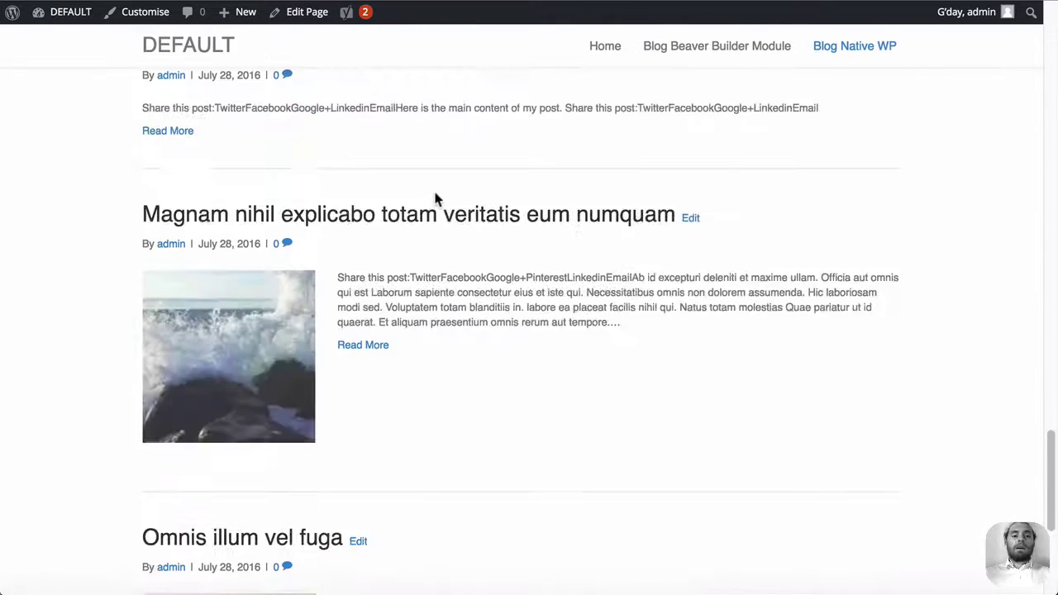
{"action": "scroll", "coordinate": [438, 225], "scroll_direction": "up", "scroll_amount": 15}
{"action": "left_click", "coordinate": [458, 156]}
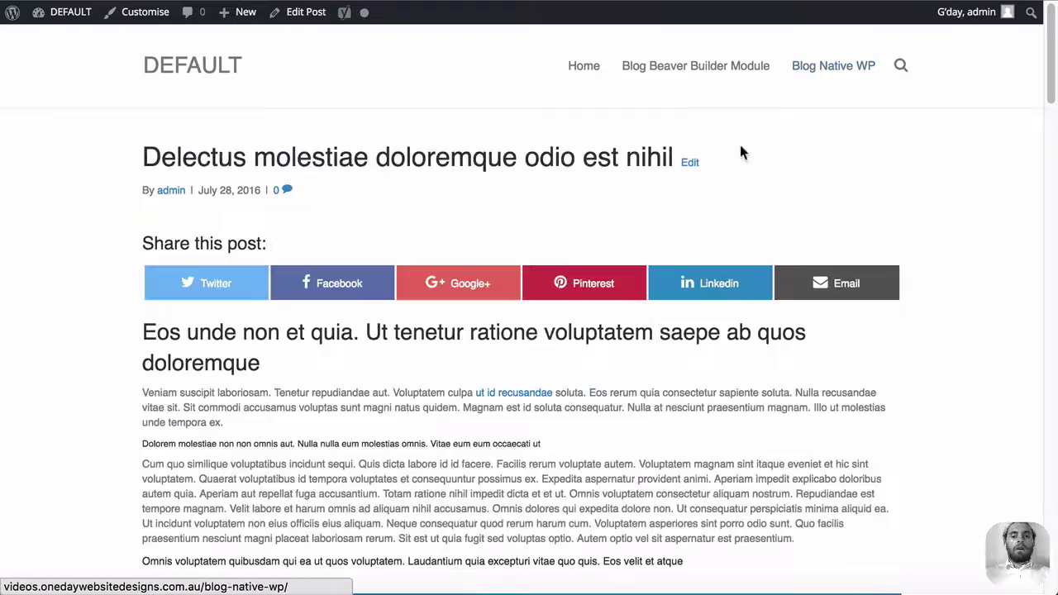
- Scroll through the Delectus post to check the share buttons above and below its content
{"action": "scroll", "coordinate": [441, 239], "scroll_direction": "down", "scroll_amount": 10}
{"action": "scroll", "coordinate": [443, 240], "scroll_direction": "up", "scroll_amount": 15}
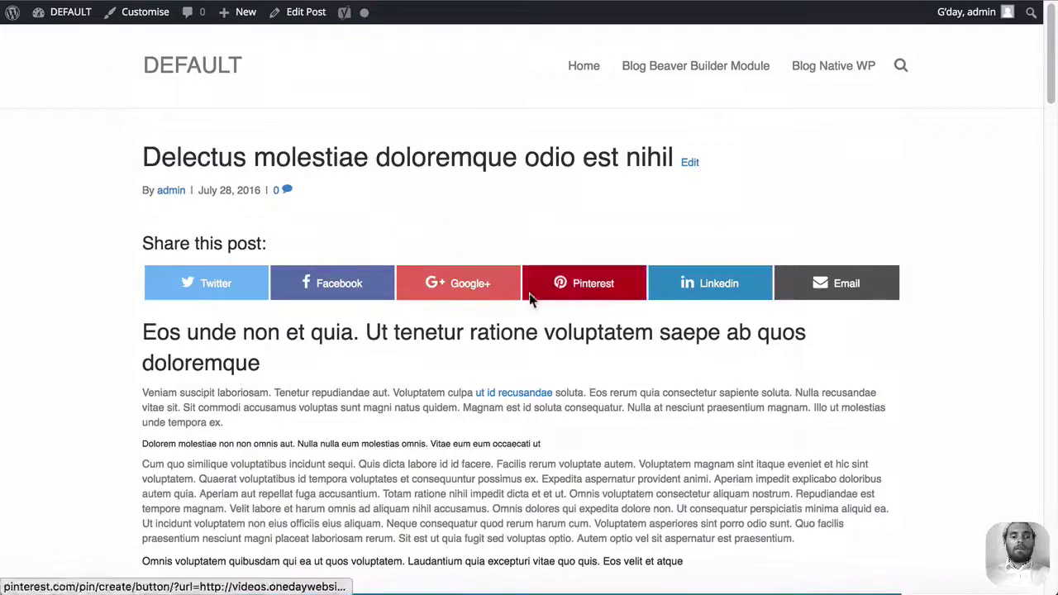
{"action": "scroll", "coordinate": [673, 288], "scroll_direction": "down", "scroll_amount": 20}
{"action": "scroll", "coordinate": [668, 288], "scroll_direction": "up", "scroll_amount": 3}
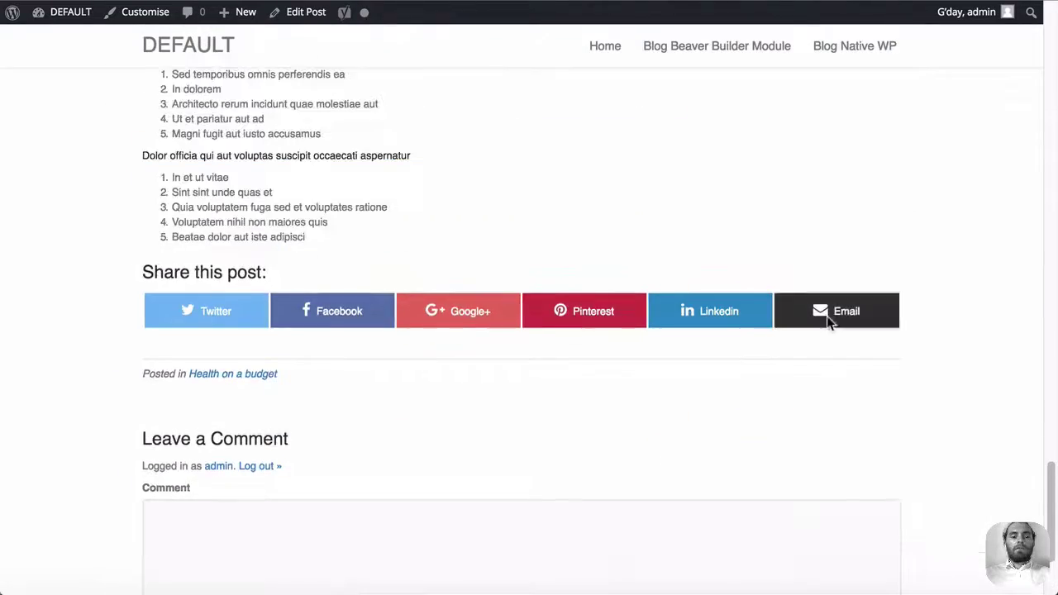
{"action": "scroll", "coordinate": [680, 298], "scroll_direction": "up", "scroll_amount": 15}
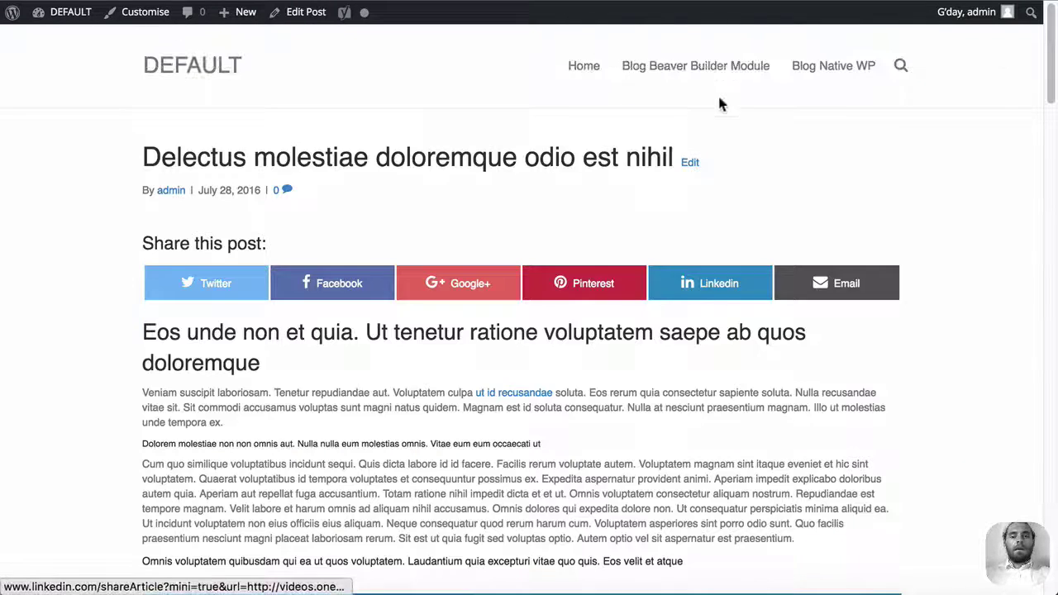
- Open the first post from the Blog Beaver Builder Module listing, then return to that listing
{"action": "left_click", "coordinate": [715, 65]}
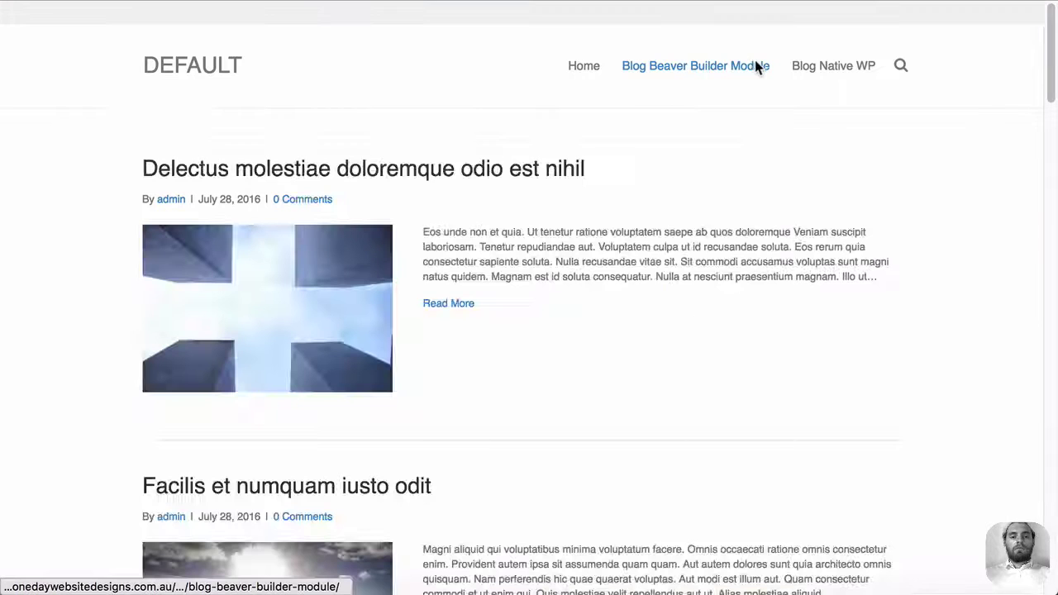
{"action": "left_click", "coordinate": [296, 172]}
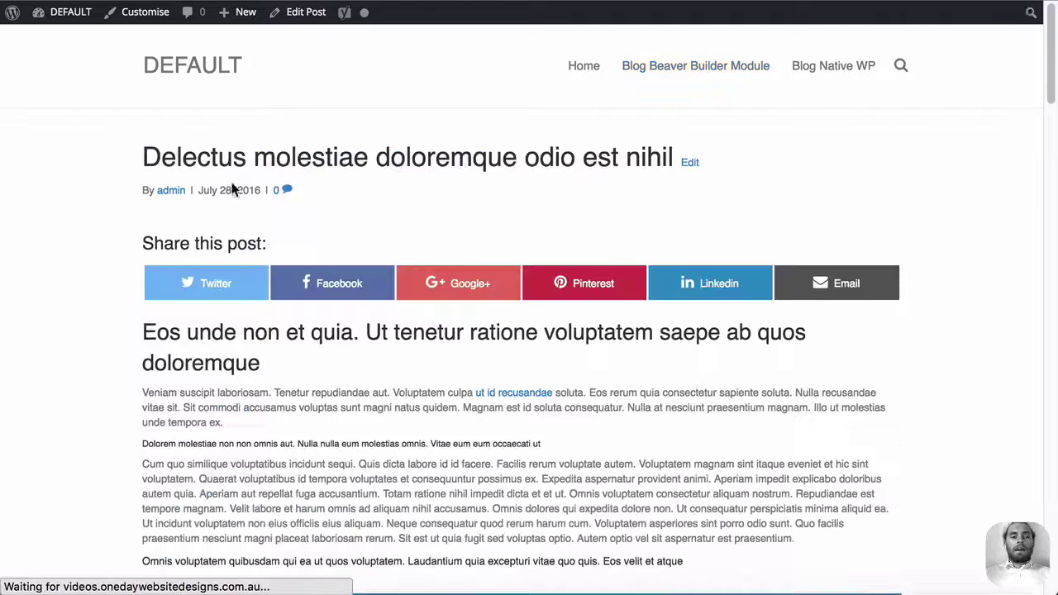
{"action": "scroll", "coordinate": [487, 293], "scroll_direction": "down", "scroll_amount": 10}
{"action": "scroll", "coordinate": [479, 303], "scroll_direction": "down", "scroll_amount": 10}
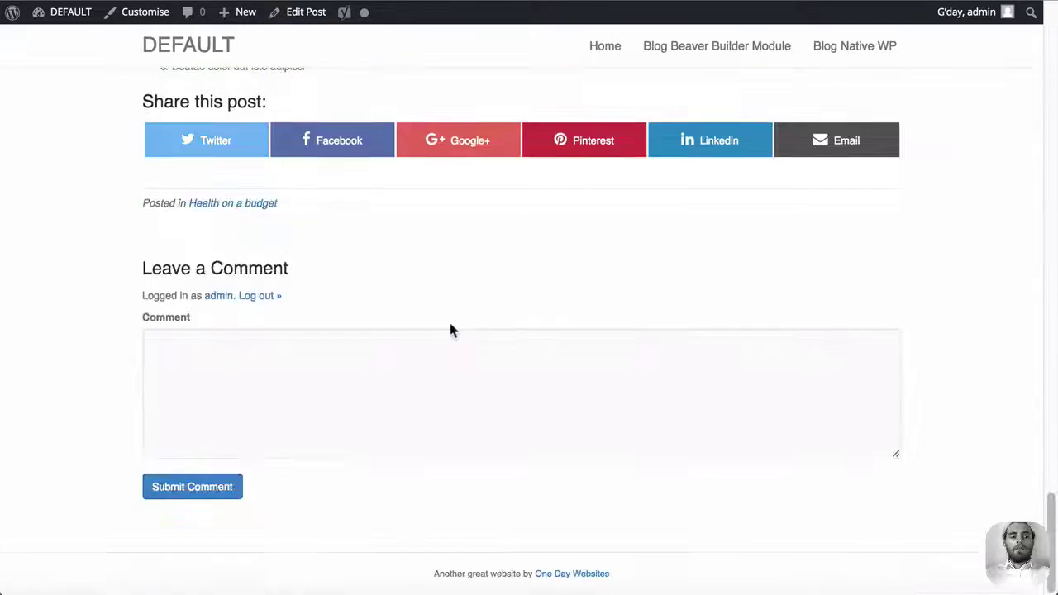
{"action": "scroll", "coordinate": [451, 326], "scroll_direction": "up", "scroll_amount": 20}
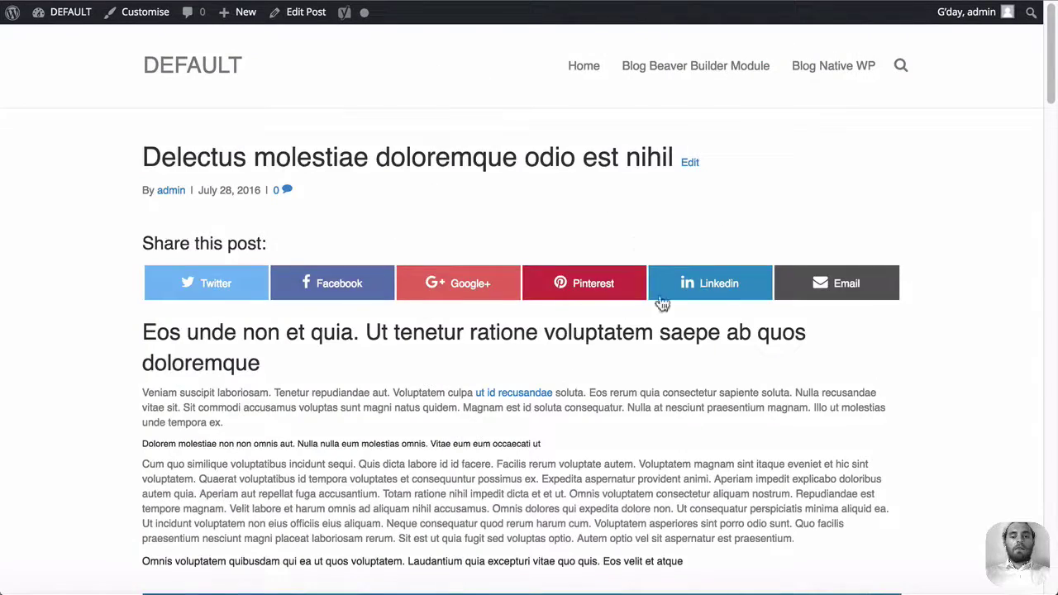
{"action": "key", "text": "alt+Left"}
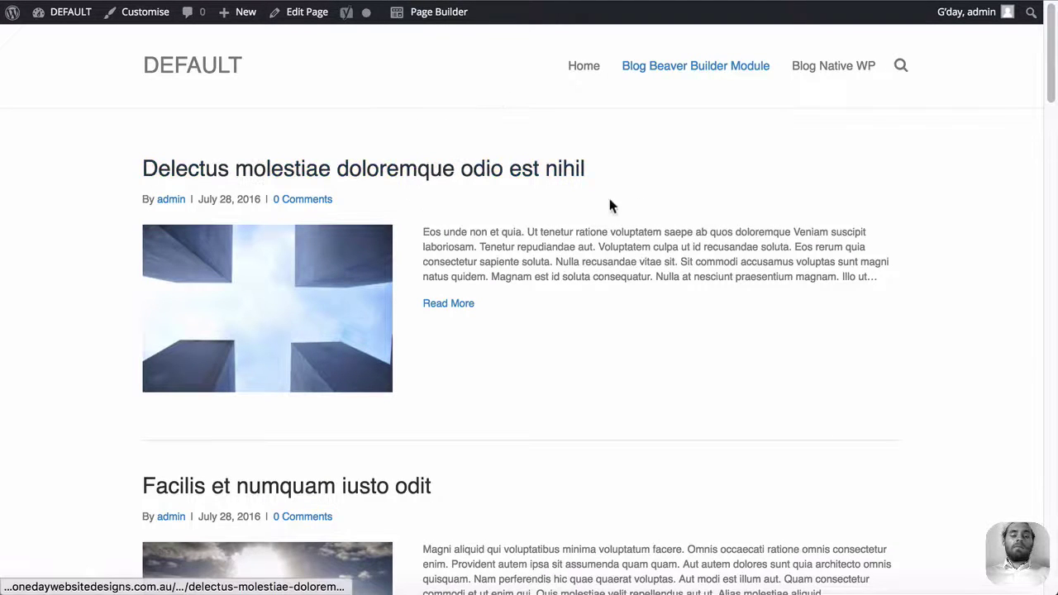
{"action": "left_click_drag", "start_coordinate": [463, 234], "coordinate": [842, 275]}
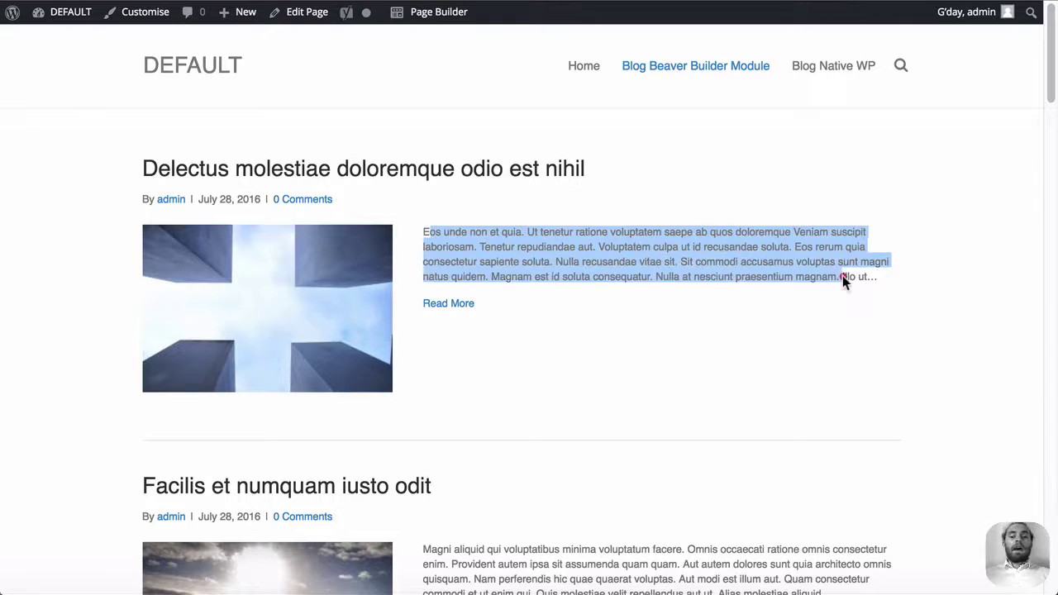
{"action": "left_click", "coordinate": [841, 276]}
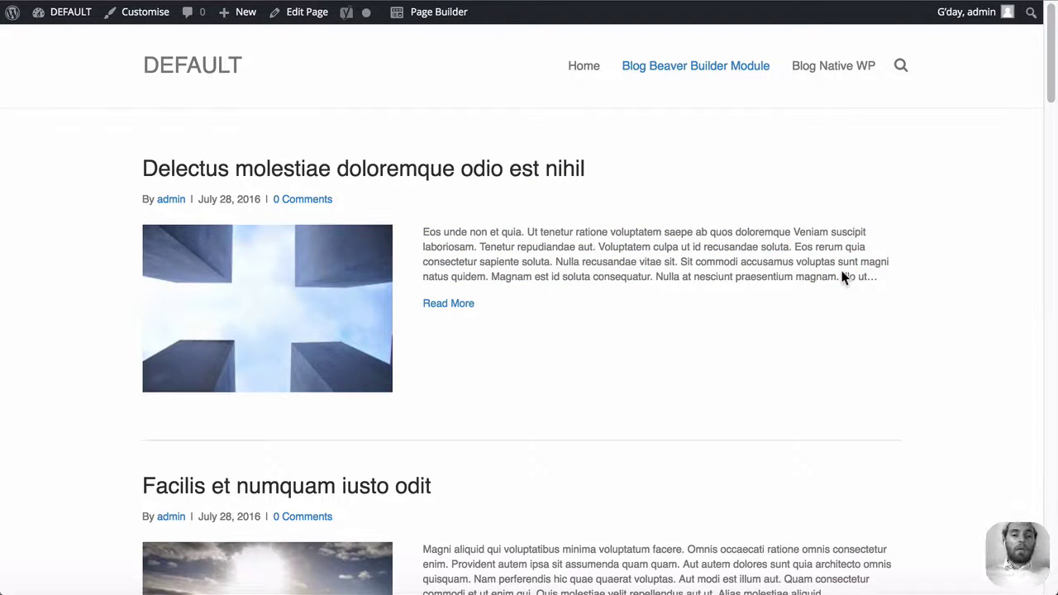
{"action": "left_click", "coordinate": [577, 257]}
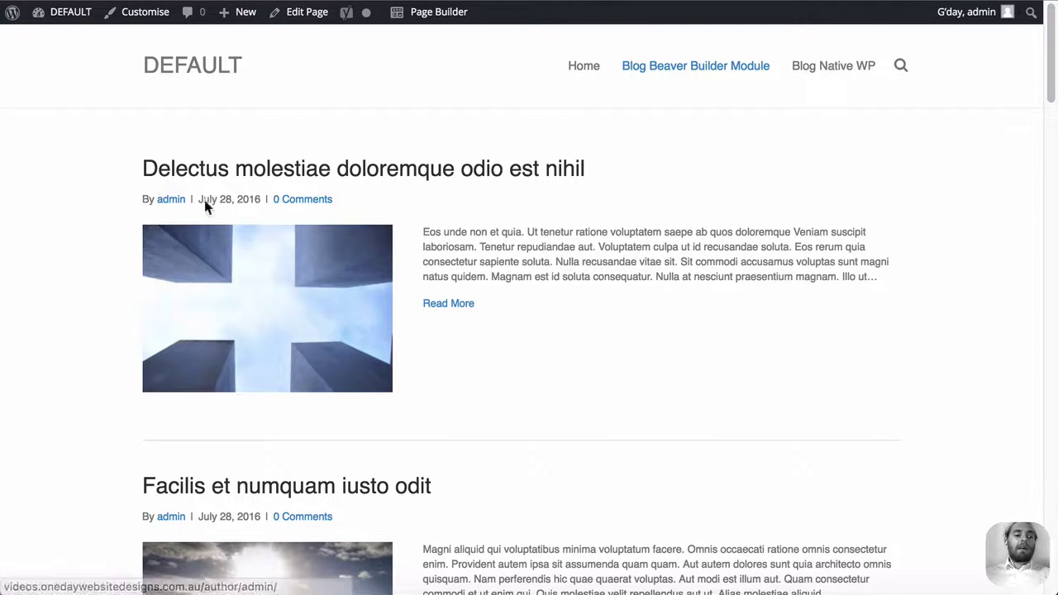
{"action": "scroll", "coordinate": [240, 252], "scroll_direction": "down", "scroll_amount": 8}
{"action": "scroll", "coordinate": [242, 250], "scroll_direction": "up", "scroll_amount": 8}
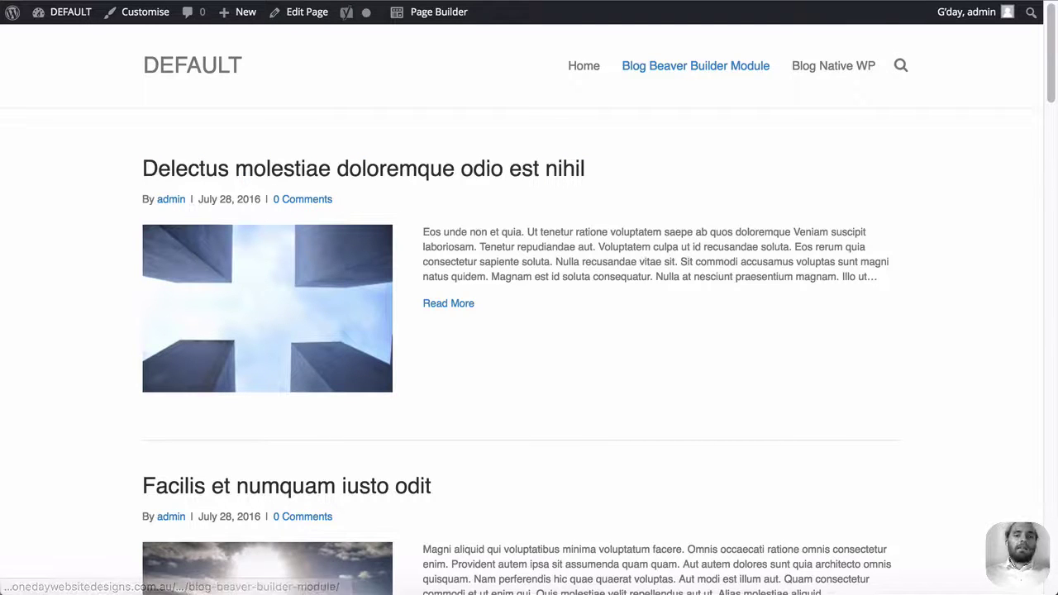
- Switch to the plugin's wordpress.org FAQ and read the answer about archive pages
{"action": "key", "text": "ctrl+Tab"}
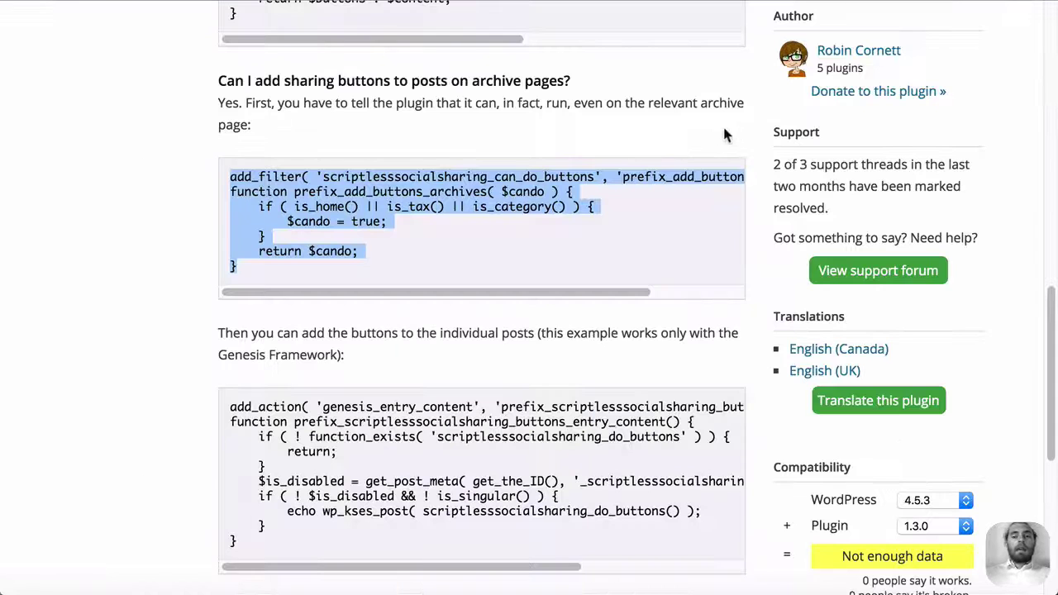
{"action": "left_click", "coordinate": [312, 239]}
{"action": "scroll", "coordinate": [310, 235], "scroll_direction": "up", "scroll_amount": 10}
{"action": "left_click_drag", "start_coordinate": [276, 139], "coordinate": [600, 135]}
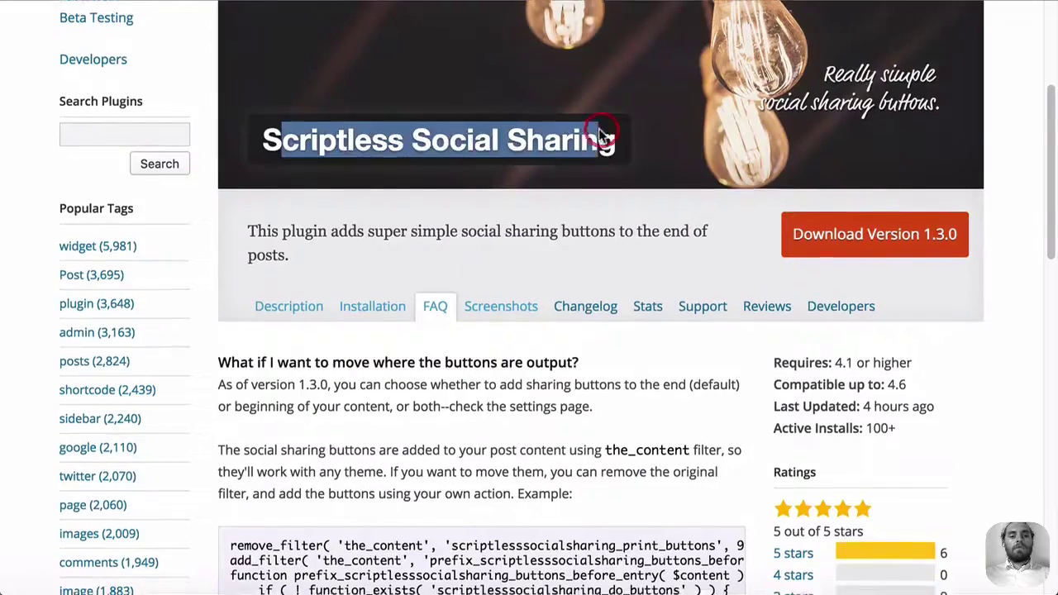
{"action": "scroll", "coordinate": [483, 347], "scroll_direction": "down", "scroll_amount": 7}
{"action": "scroll", "coordinate": [460, 170], "scroll_direction": "up", "scroll_amount": 8}
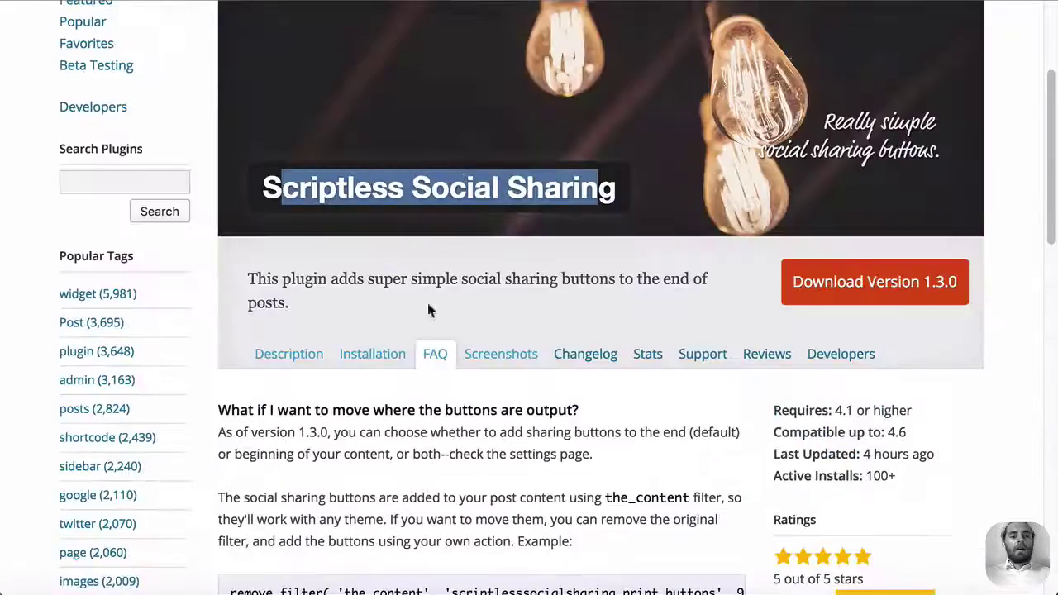
{"action": "scroll", "coordinate": [414, 330], "scroll_direction": "down", "scroll_amount": 6}
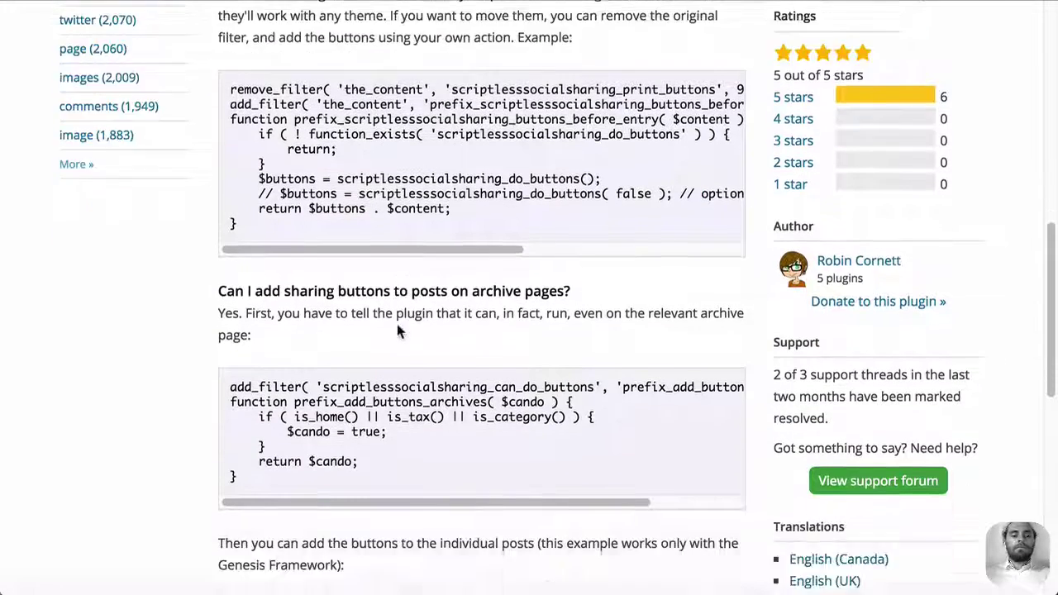
{"action": "scroll", "coordinate": [397, 331], "scroll_direction": "down", "scroll_amount": 2}
{"action": "left_click_drag", "start_coordinate": [235, 172], "coordinate": [570, 169]}
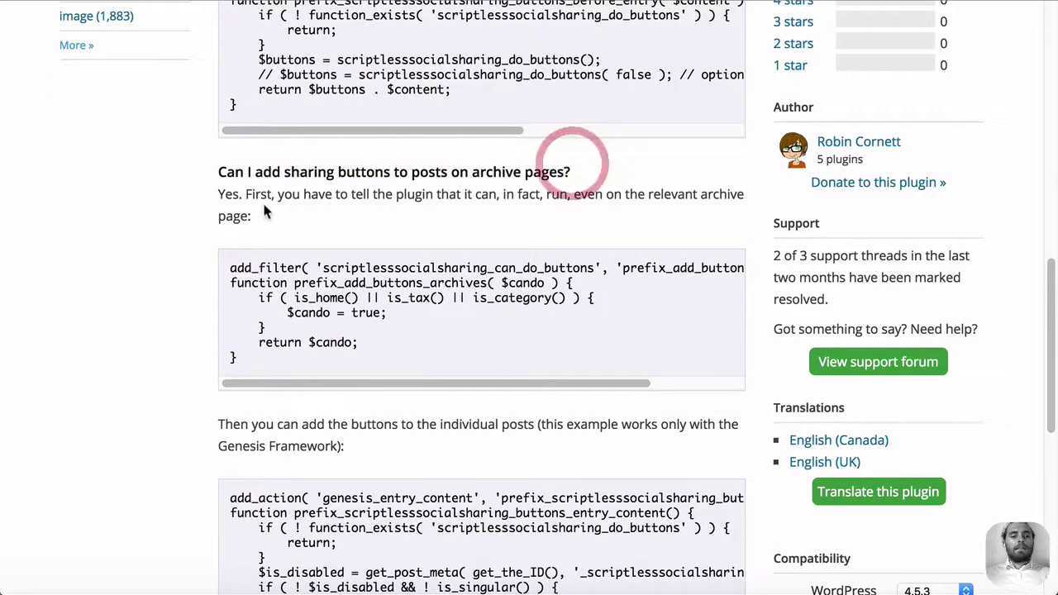
{"action": "left_click_drag", "start_coordinate": [225, 195], "coordinate": [700, 206]}
- Select the whole add_filter code block in the FAQ and copy it
{"action": "scroll", "coordinate": [611, 220], "scroll_direction": "down", "scroll_amount": 2}
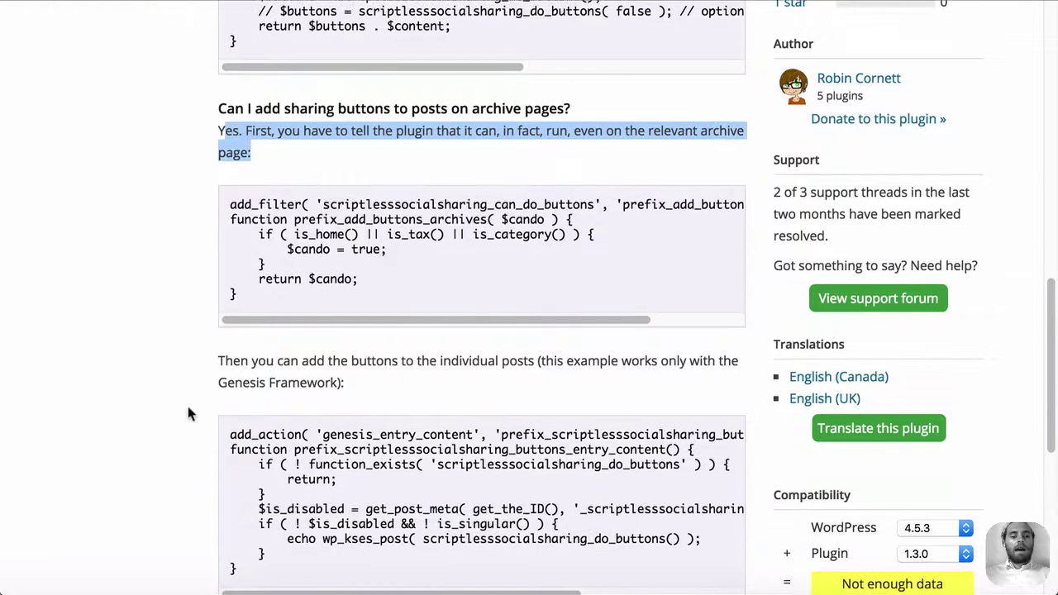
{"action": "left_click_drag", "start_coordinate": [222, 361], "coordinate": [493, 385]}
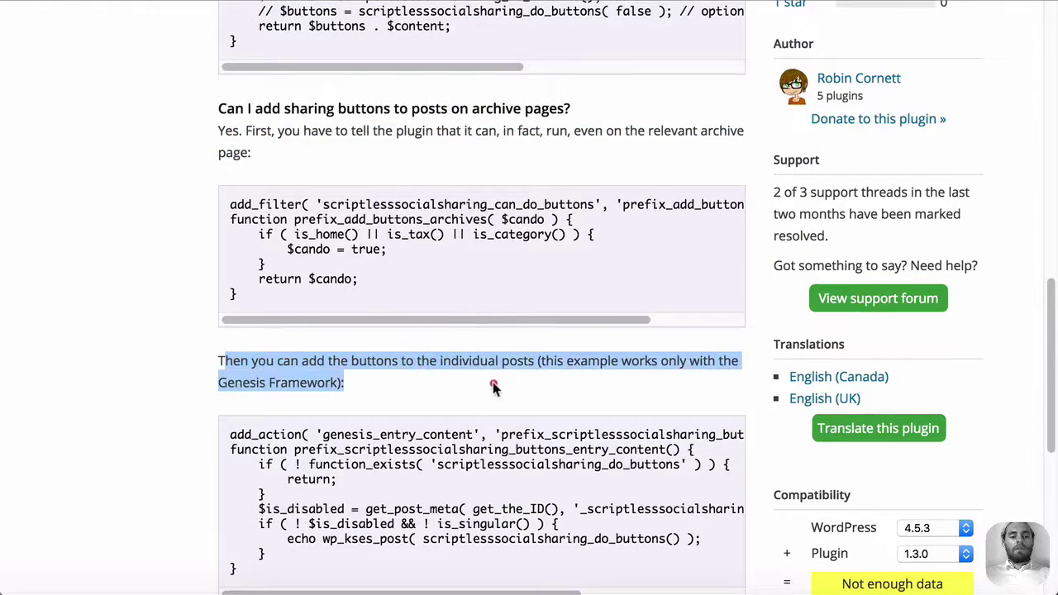
{"action": "left_click", "coordinate": [493, 386]}
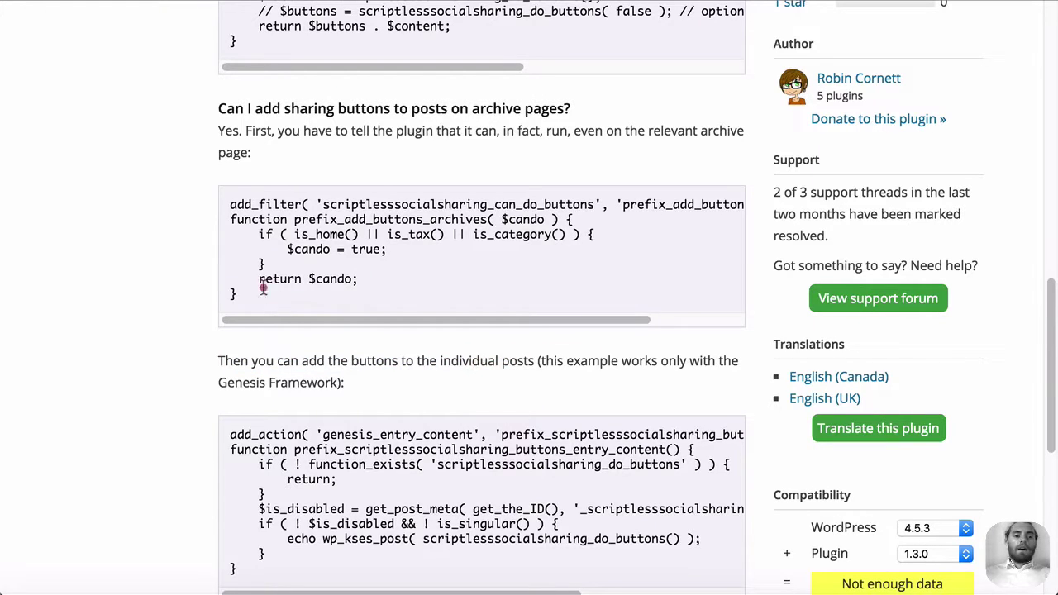
{"action": "left_click_drag", "start_coordinate": [248, 294], "coordinate": [228, 208]}
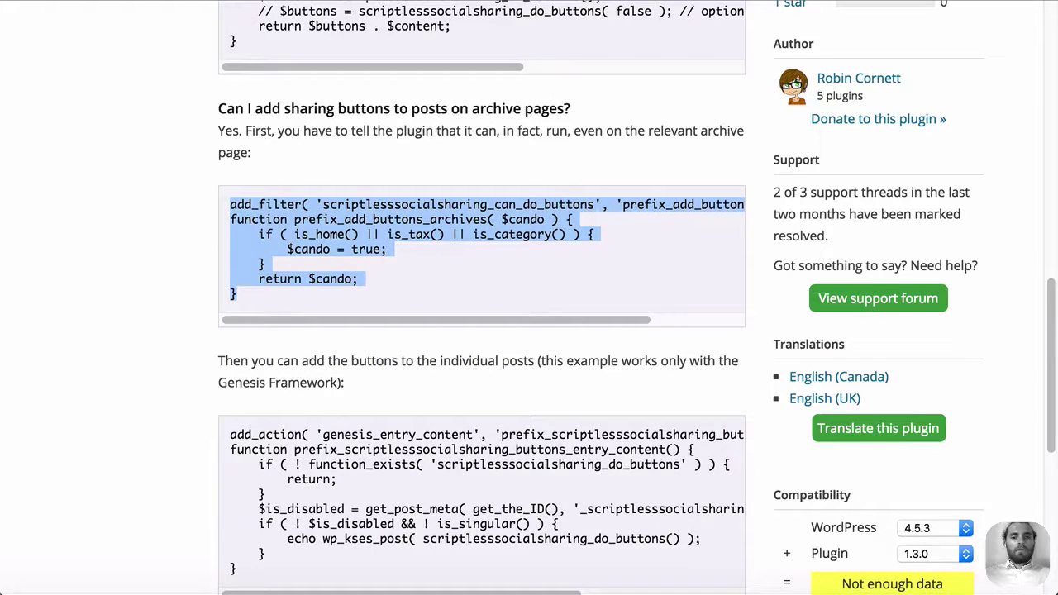
{"action": "key", "text": "ctrl+Tab"}
- Paste the add_filter block at line 66, then copy the FAQ's add_action block and paste it at line 74
{"action": "left_click", "coordinate": [144, 162]}
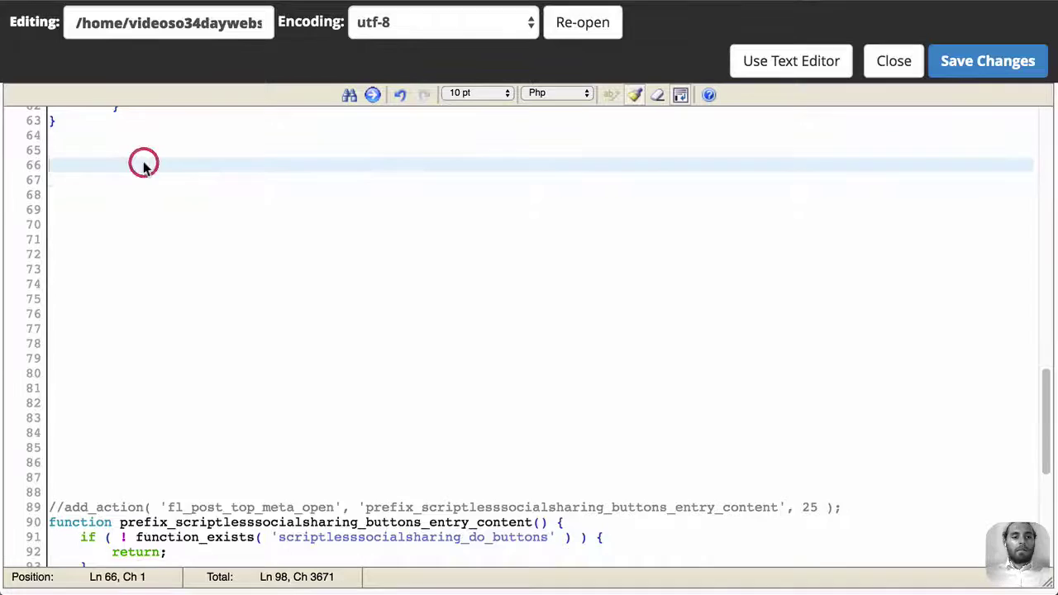
{"action": "type", "text": "add_filter( 'scriptlesssocialsharing_can_do_buttons', 'prefix_add_buttons_archives' ); function prefix_add_buttons_archives( $cando ) { \tif ( is_home() || is_tax() || is_category() ) { \t\t$cando = true; \t} \treturn $cando; }"}
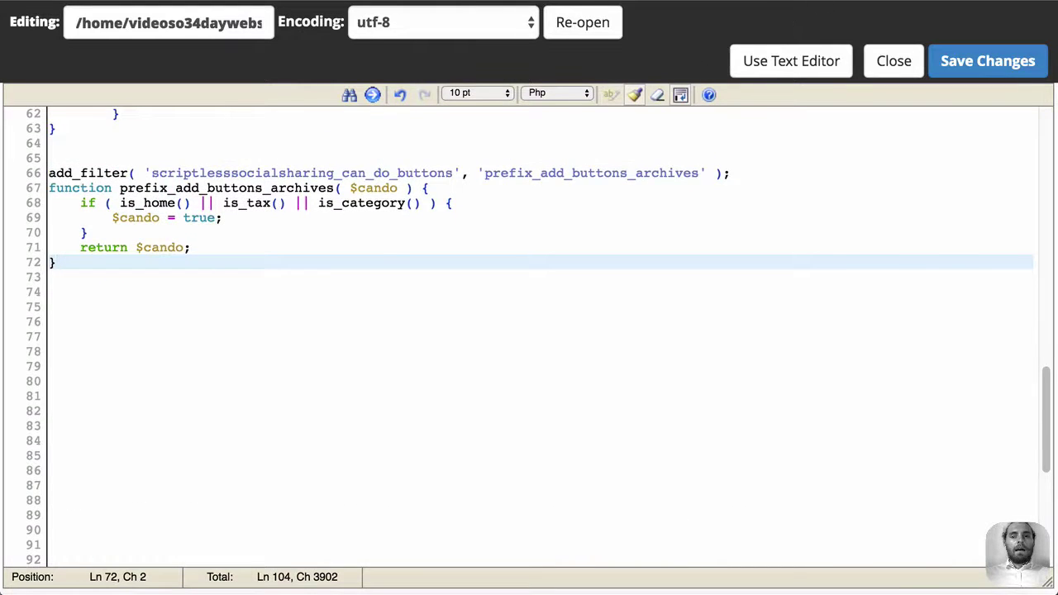
{"action": "key", "text": "ctrl+Tab"}
{"action": "scroll", "coordinate": [403, 333], "scroll_direction": "down", "scroll_amount": 3}
{"action": "left_click_drag", "start_coordinate": [276, 422], "coordinate": [228, 293]}
{"action": "key", "text": "ctrl+Tab"}
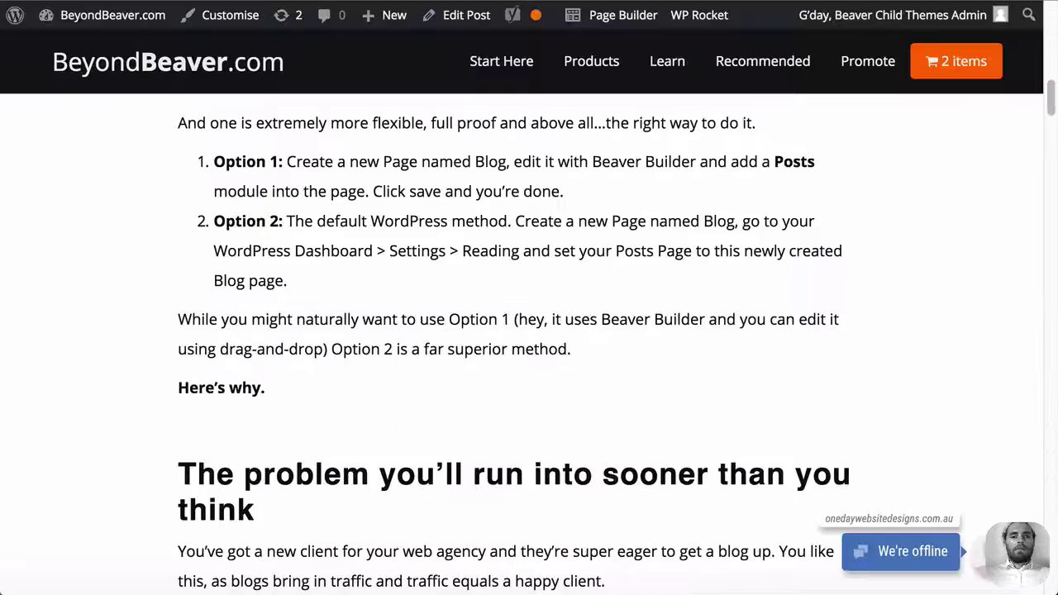
{"action": "key", "text": "ctrl+Tab"}
{"action": "left_click", "coordinate": [172, 295]}
{"action": "type", "text": "add_action( 'genesis_entry_content', 'prefix_scriptlesssocialsharing_buttons_entry_content', 25 ); function prefix_scriptlesssocialsharing_buttons_entry_content() { \tif ( ! function_exists( 'scriptlesssocialsharing_do_buttons' ) ) { \t\treturn; \t} \t$is_disabled = get_post_meta( get_the_ID(), '_scriptlesssocialsharing_disable', true ) ? true : ''; \tif ( ! $is_disabled && ! is_singular() ) { \t\techo wp_kses_post( scriptlesssocialsharing_do_buttons() ); \t} }"}
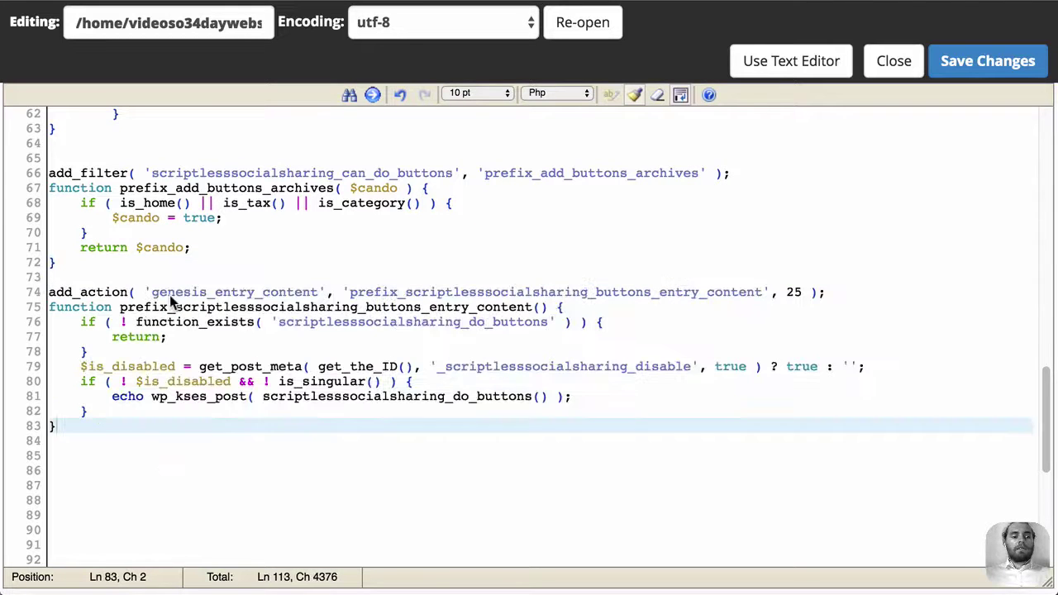
- Select the genesis_entry_content hook name in the pasted add_action code on line 74
{"action": "left_click", "coordinate": [211, 248]}
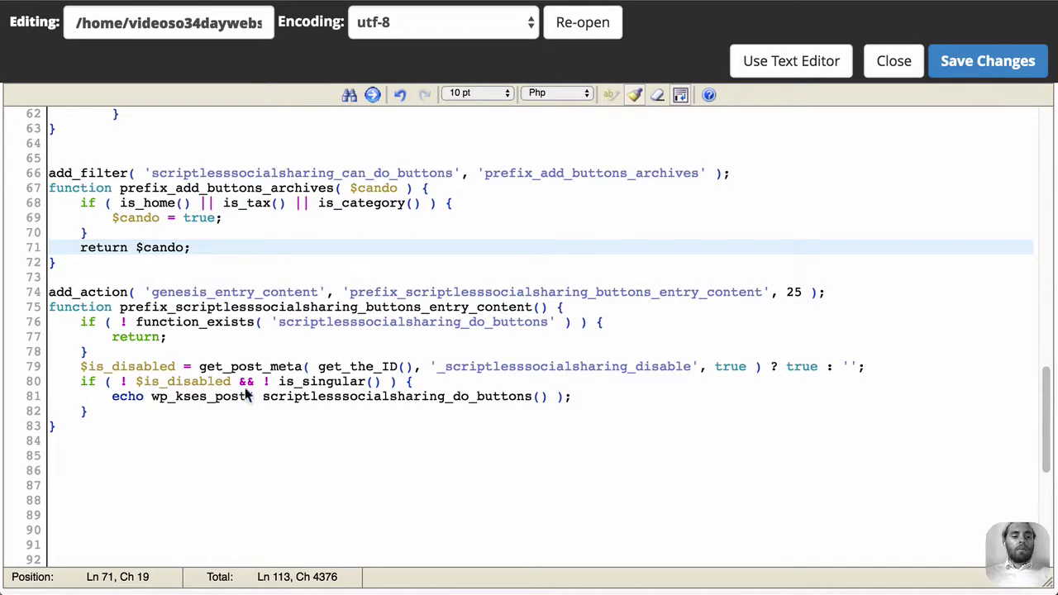
{"action": "left_click_drag", "start_coordinate": [246, 396], "coordinate": [91, 280]}
{"action": "left_click", "coordinate": [110, 305]}
{"action": "left_click", "coordinate": [208, 292]}
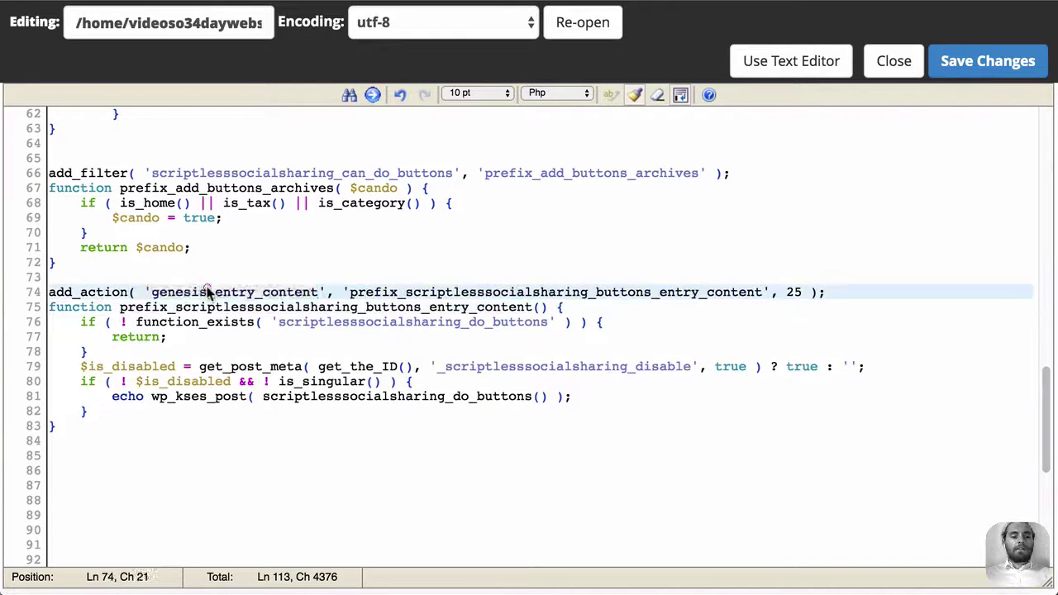
{"action": "double_click", "coordinate": [208, 292]}
{"action": "left_click", "coordinate": [281, 396]}
{"action": "double_click", "coordinate": [211, 293]}
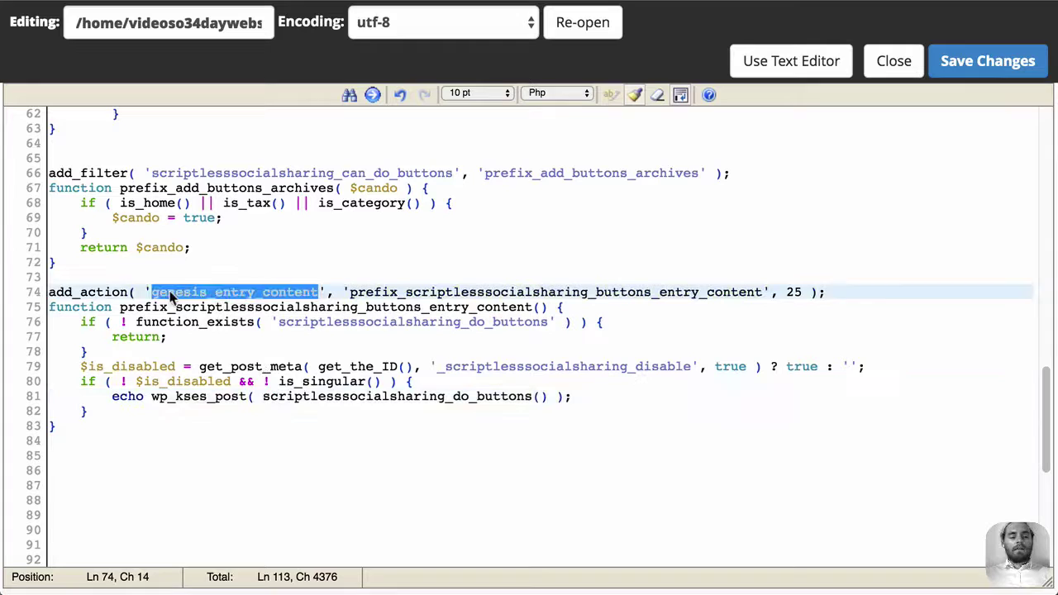
{"action": "left_click", "coordinate": [245, 306]}
{"action": "double_click", "coordinate": [243, 292]}
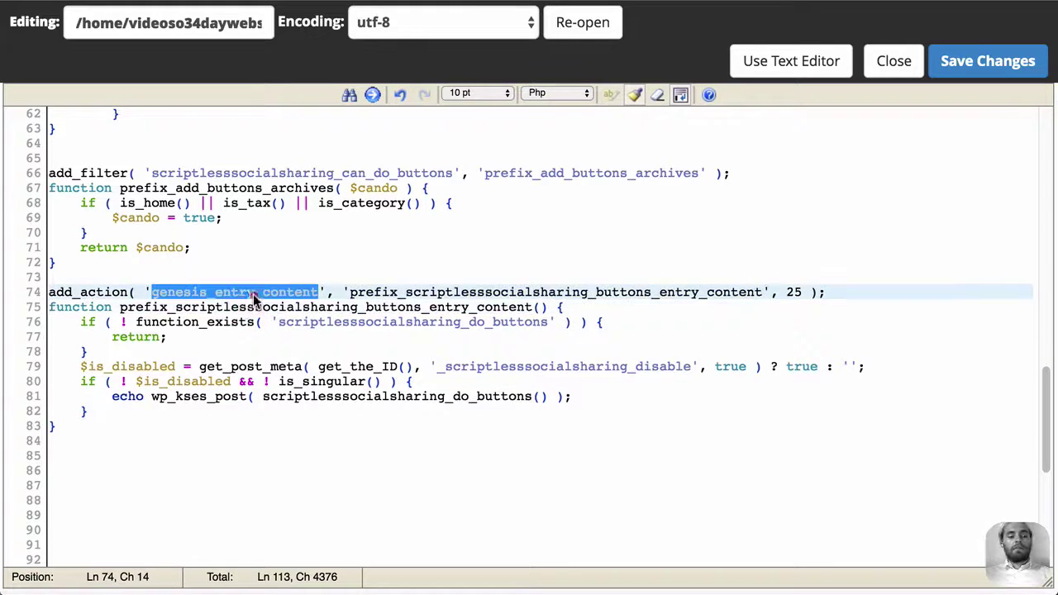
{"action": "left_click", "coordinate": [229, 431]}
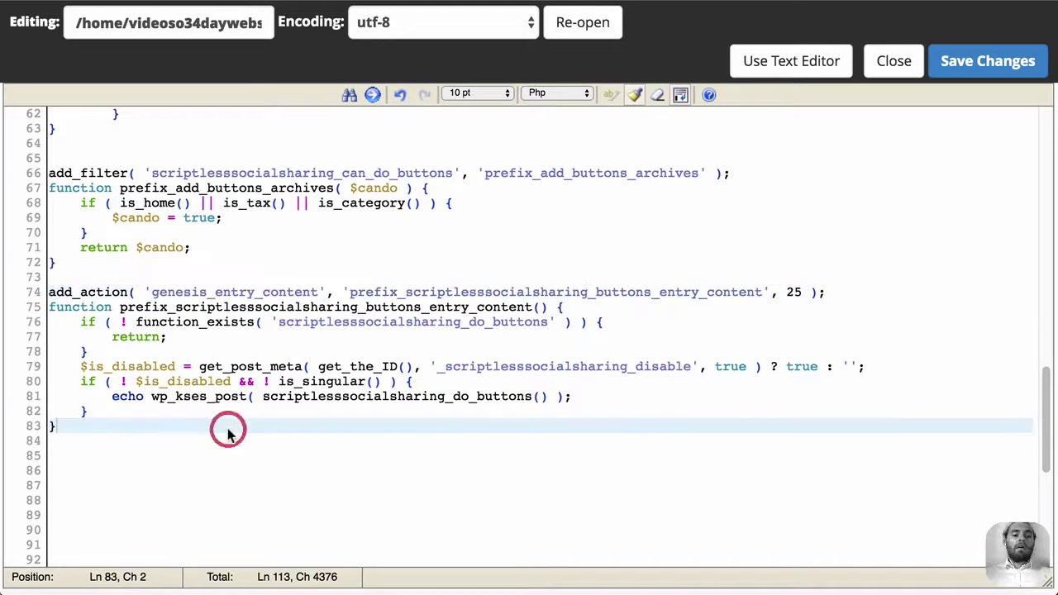
{"action": "double_click", "coordinate": [236, 293]}
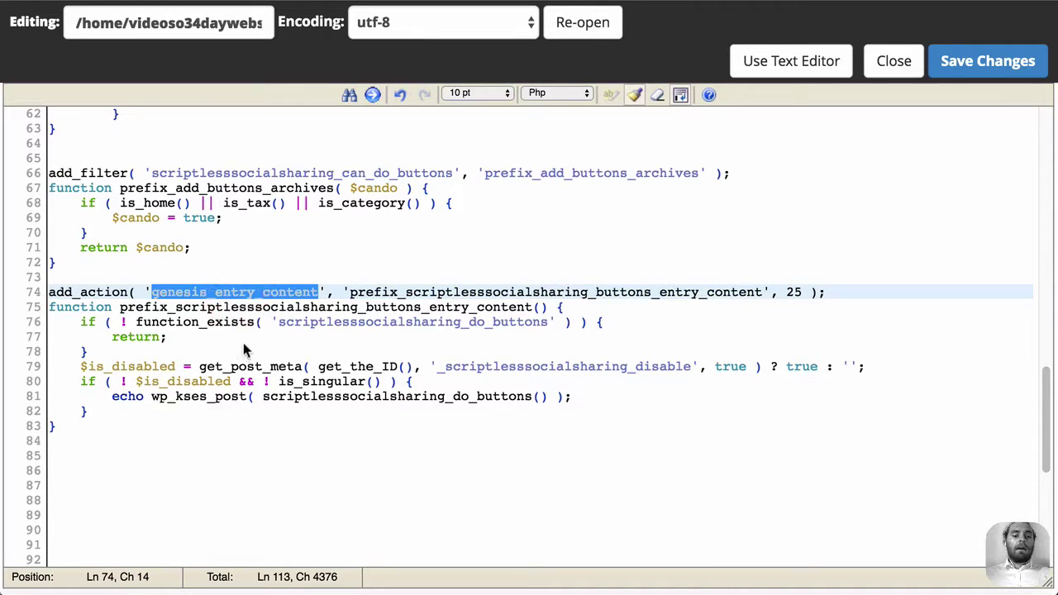
{"action": "scroll", "coordinate": [256, 389], "scroll_direction": "down", "scroll_amount": 1}
{"action": "left_click", "coordinate": [270, 447]}
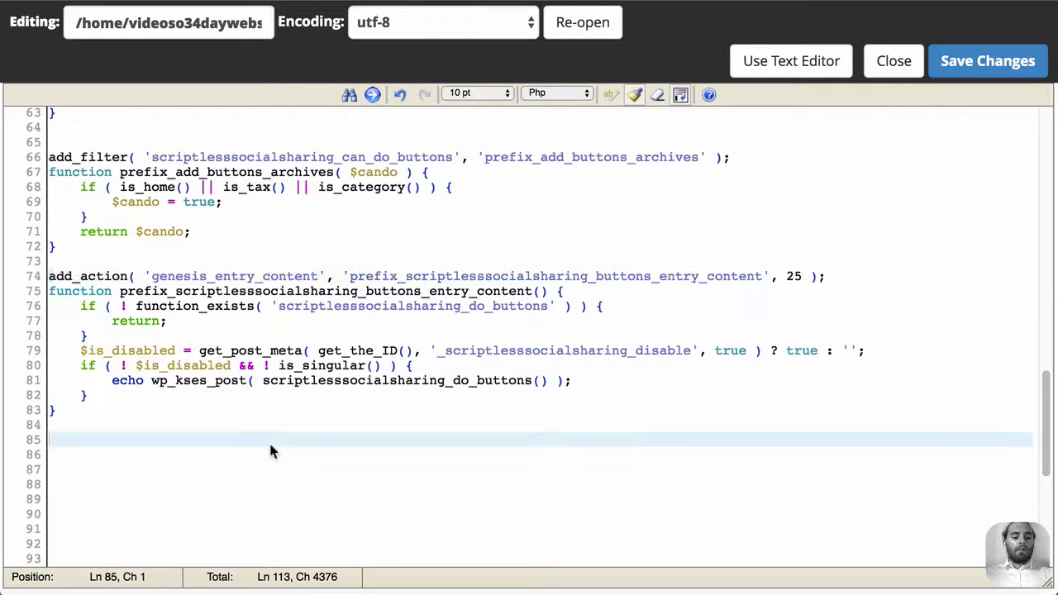
- Replace genesis_entry_content on line 74 with fl_post_top_meta_open
{"action": "double_click", "coordinate": [234, 278]}
{"action": "type", "text": "fl_post_top_meta_open"}
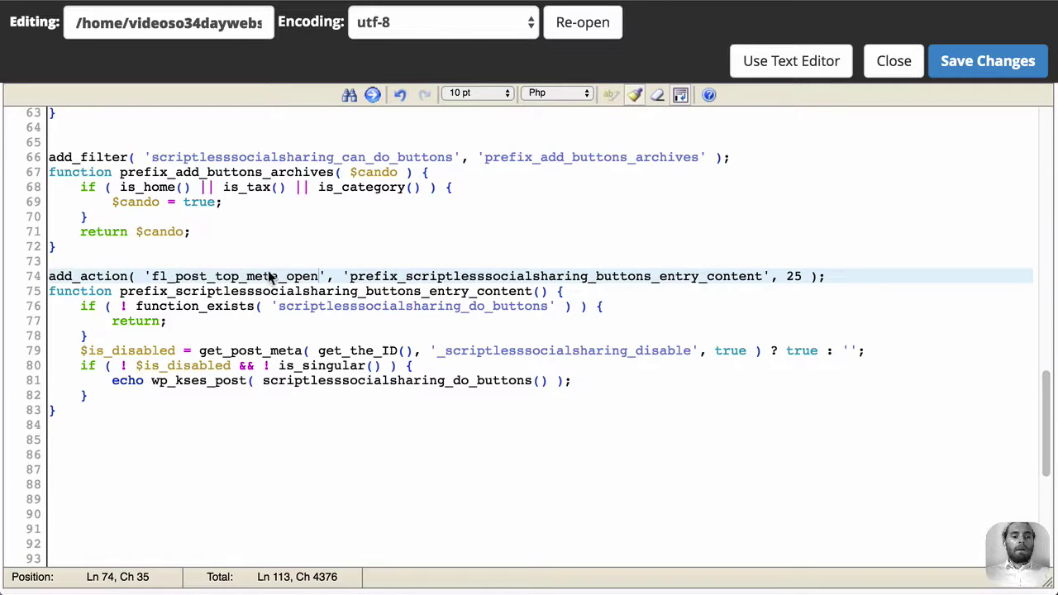
{"action": "left_click", "coordinate": [306, 278]}
{"action": "left_click", "coordinate": [278, 408]}
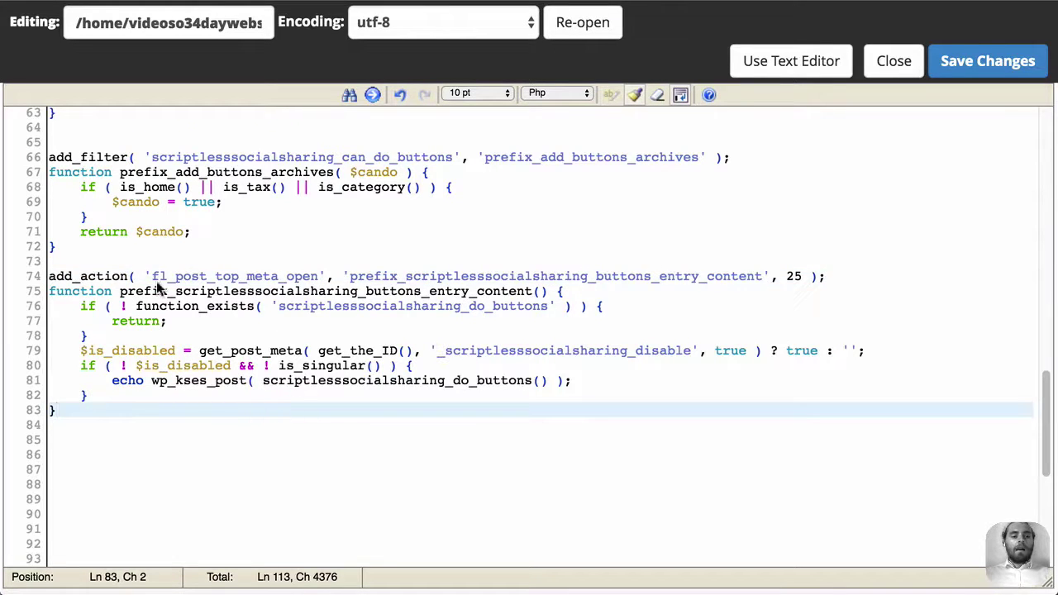
{"action": "left_click_drag", "start_coordinate": [151, 278], "coordinate": [314, 274]}
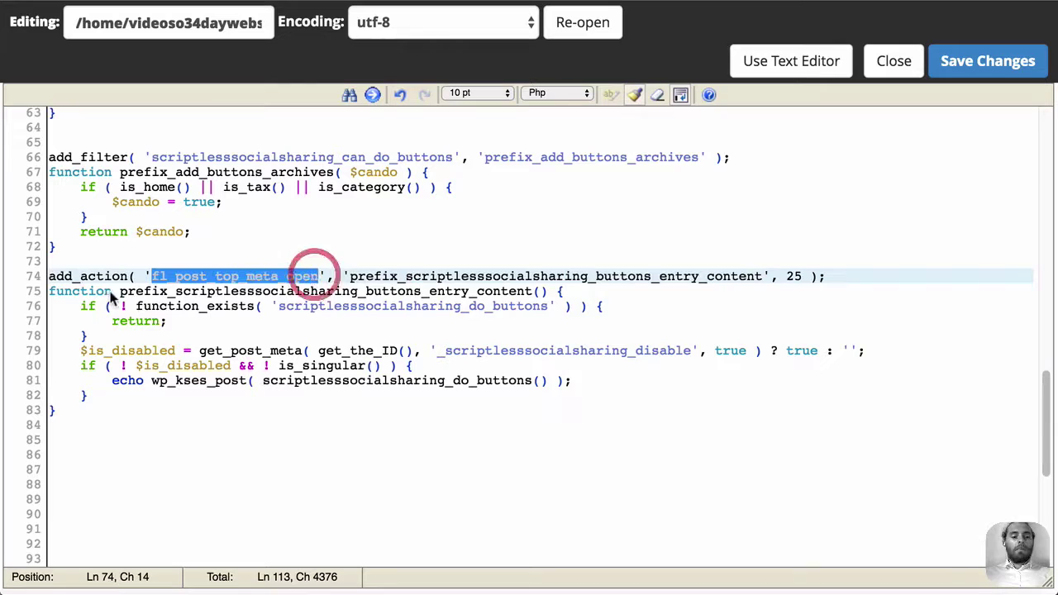
{"action": "left_click", "coordinate": [169, 295]}
- Review the pasted add_action block's sharing-button code and save the PHP file
{"action": "left_click", "coordinate": [393, 380]}
{"action": "left_click_drag", "start_coordinate": [334, 439], "coordinate": [28, 281]}
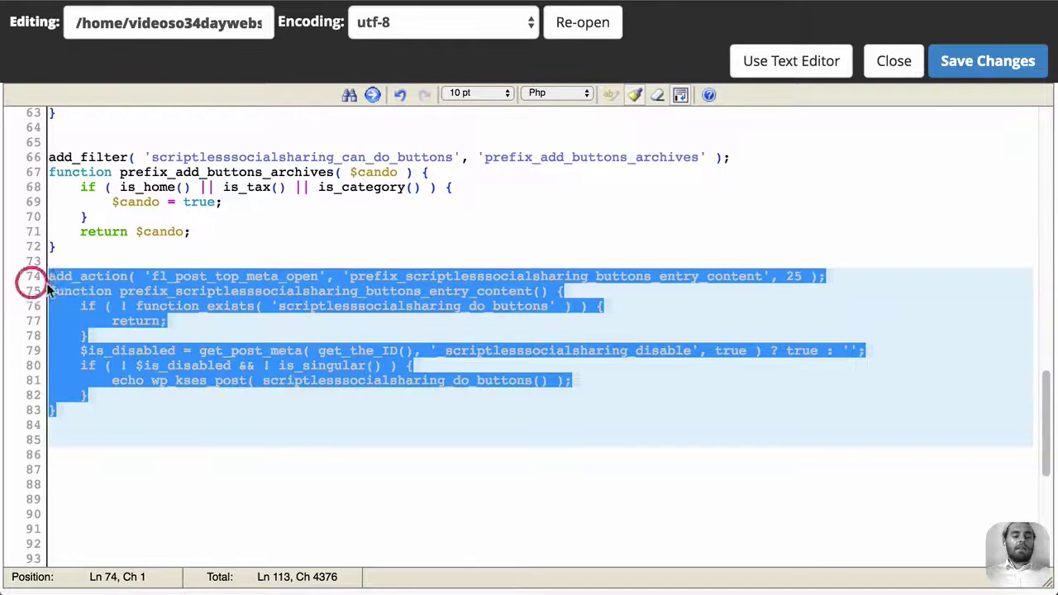
{"action": "left_click", "coordinate": [208, 382]}
{"action": "left_click_drag", "start_coordinate": [50, 335], "coordinate": [72, 307]}
{"action": "left_click", "coordinate": [95, 320]}
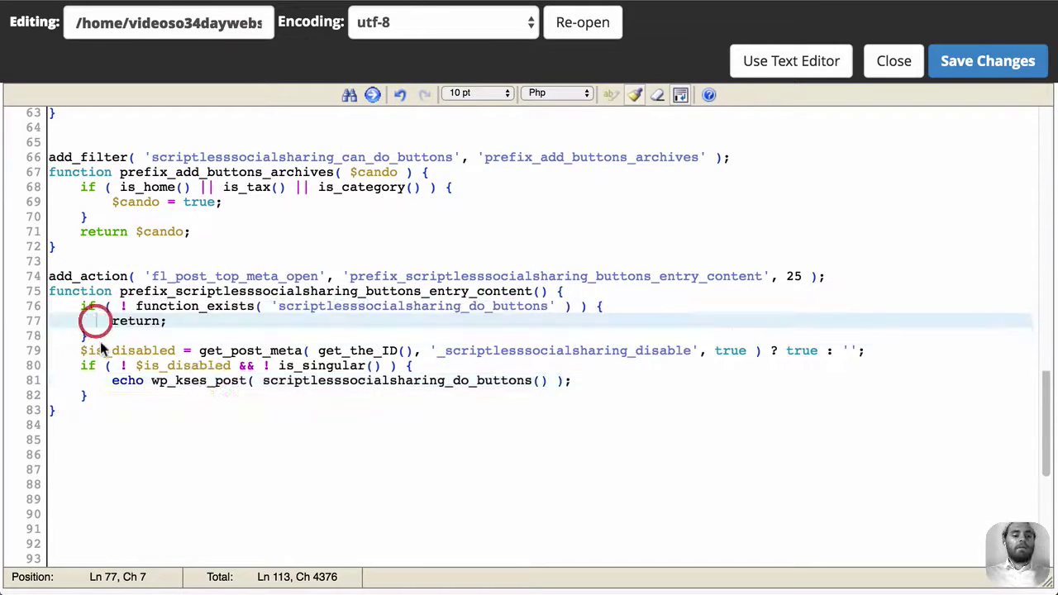
{"action": "left_click_drag", "start_coordinate": [152, 380], "coordinate": [556, 380]}
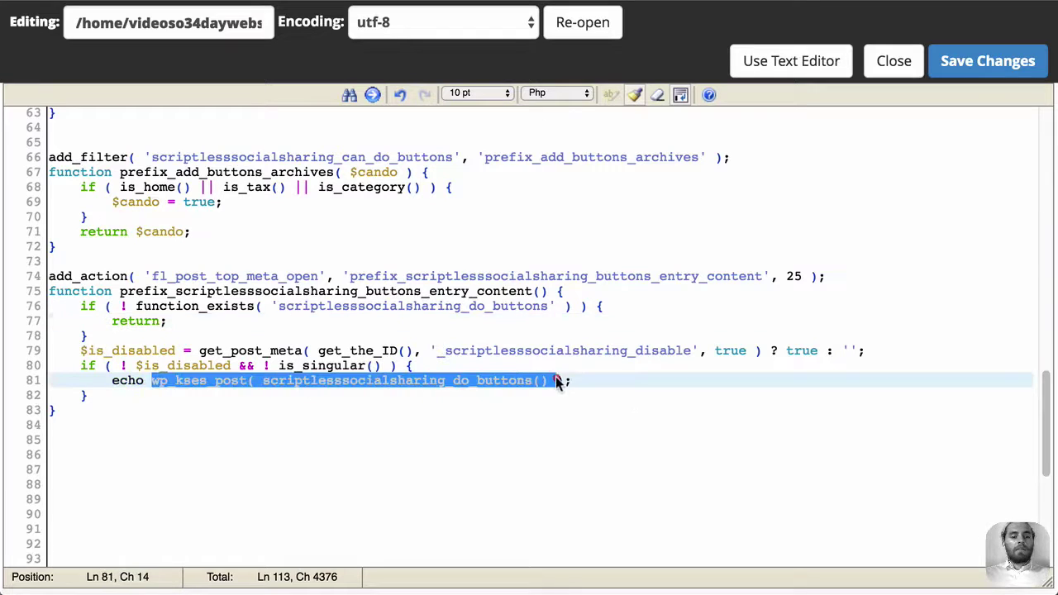
{"action": "left_click", "coordinate": [554, 383]}
{"action": "key", "text": "Down"}
{"action": "scroll", "coordinate": [598, 390], "scroll_direction": "down", "scroll_amount": 1}
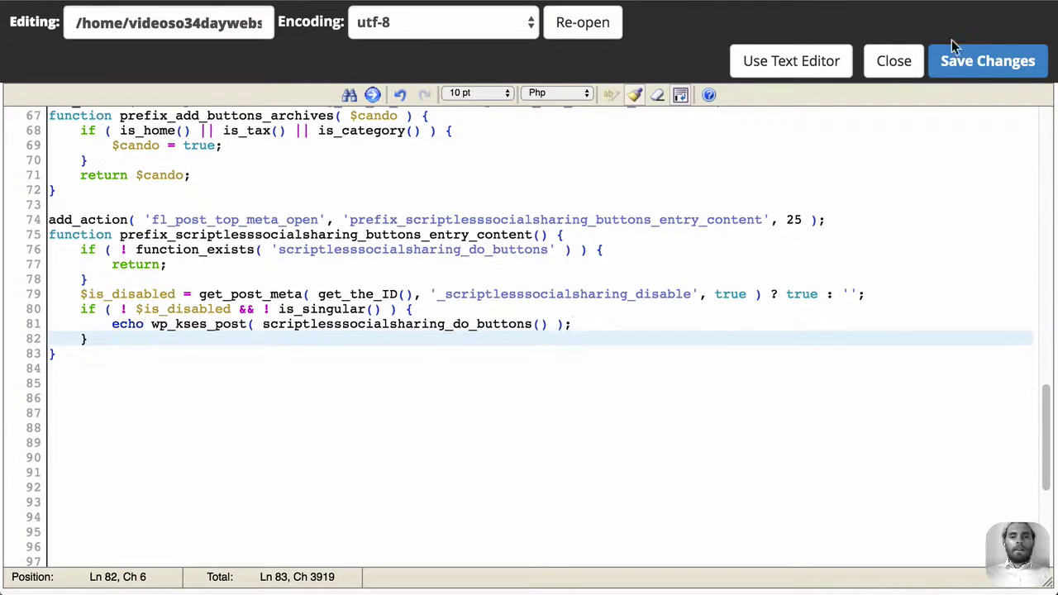
{"action": "left_click", "coordinate": [953, 51]}
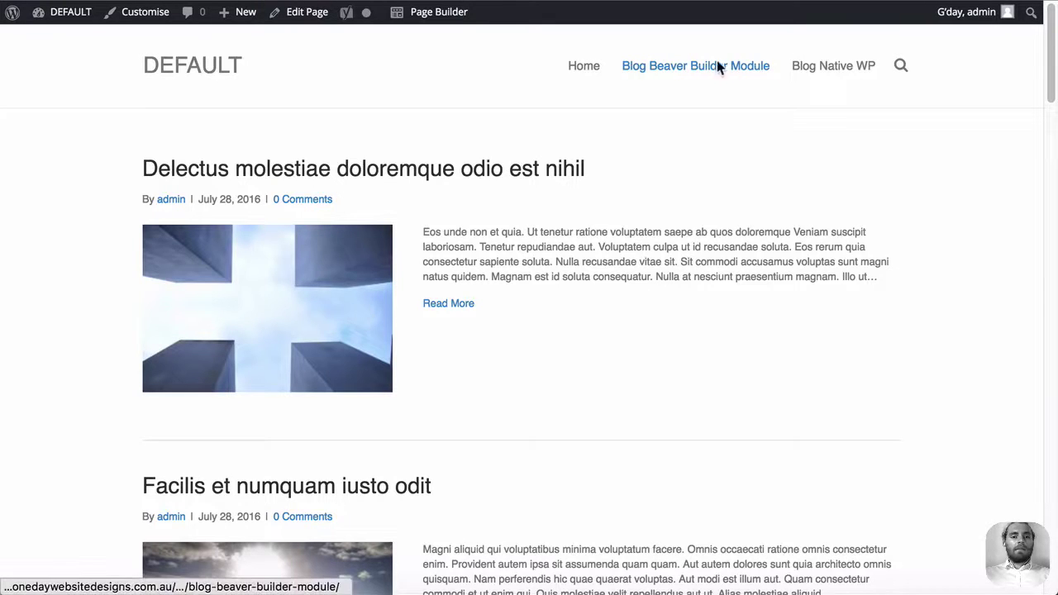
- Load the Blog Beaver Builder Module page and recheck the fl_post_top_meta_open hook and sharing-button code
{"action": "left_click", "coordinate": [720, 66]}
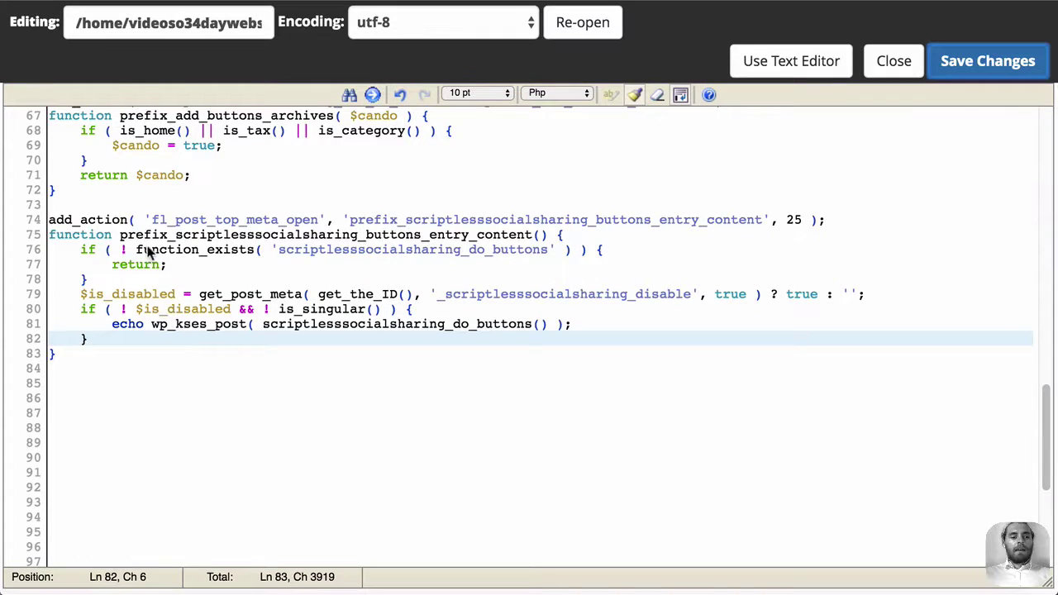
{"action": "left_click_drag", "start_coordinate": [159, 220], "coordinate": [317, 220]}
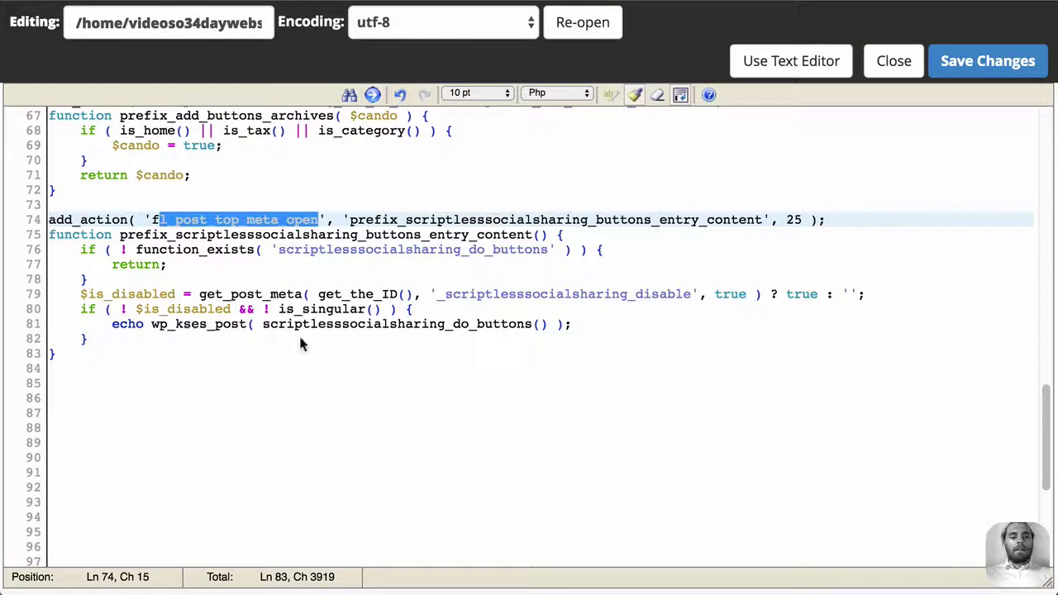
{"action": "left_click", "coordinate": [128, 309]}
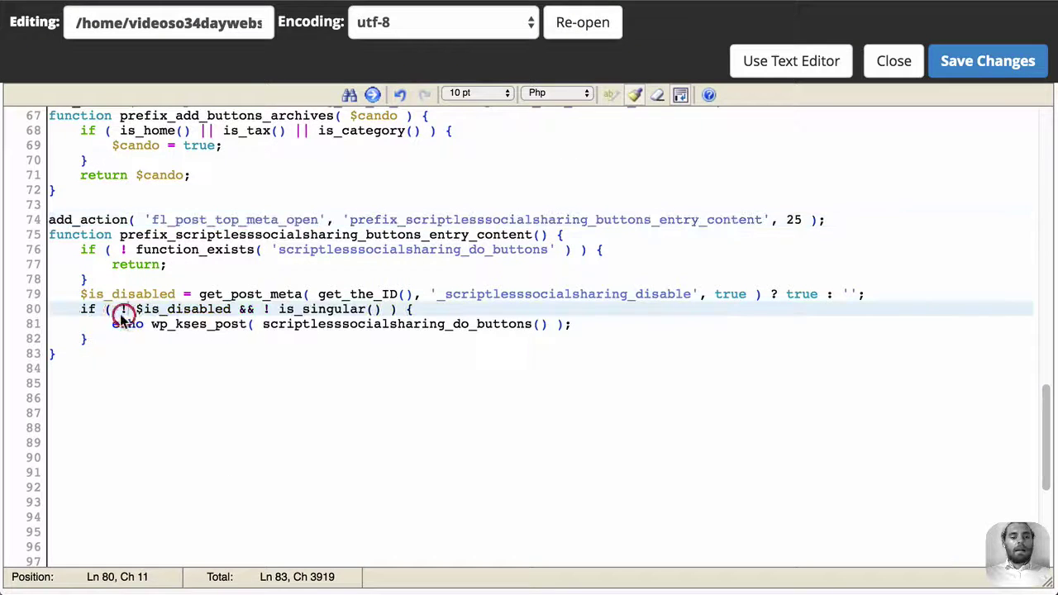
{"action": "left_click_drag", "start_coordinate": [127, 324], "coordinate": [561, 325]}
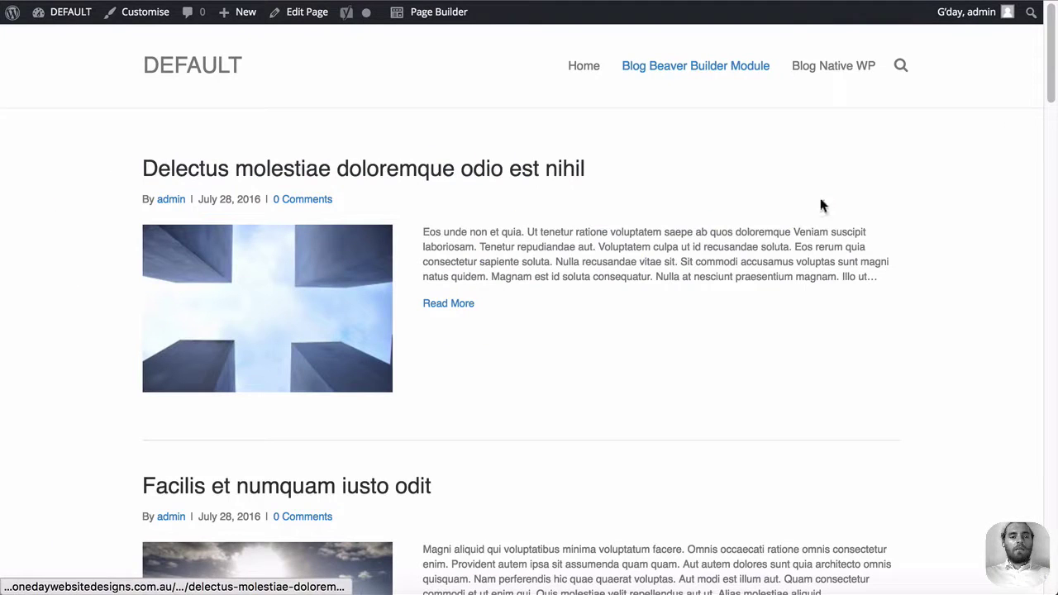
{"action": "left_click", "coordinate": [828, 184]}
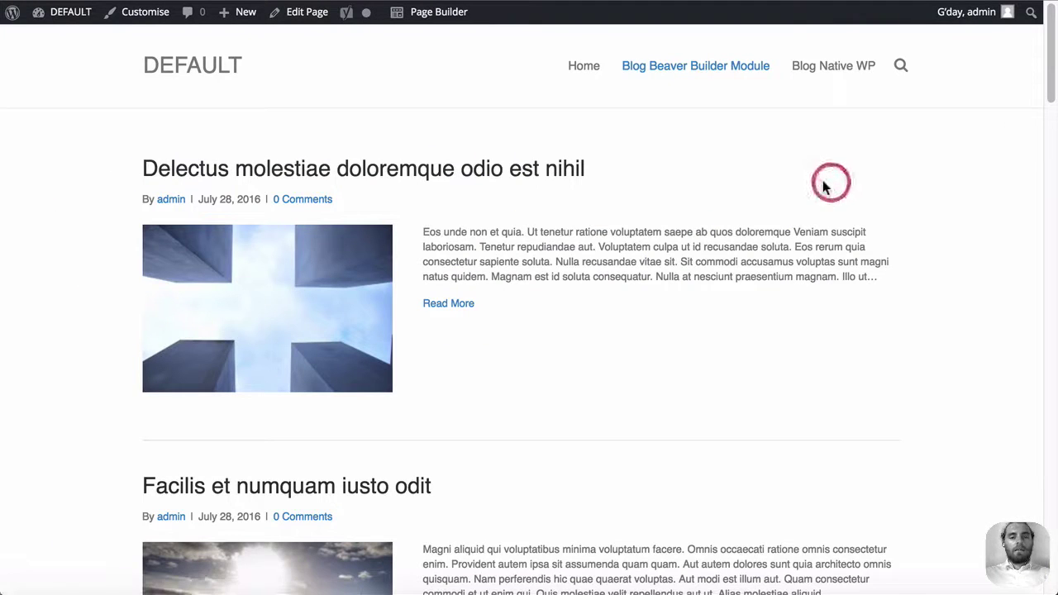
- Browse the Blog Native WP posts with their Share this post buttons, then go back Home
{"action": "left_click", "coordinate": [823, 67]}
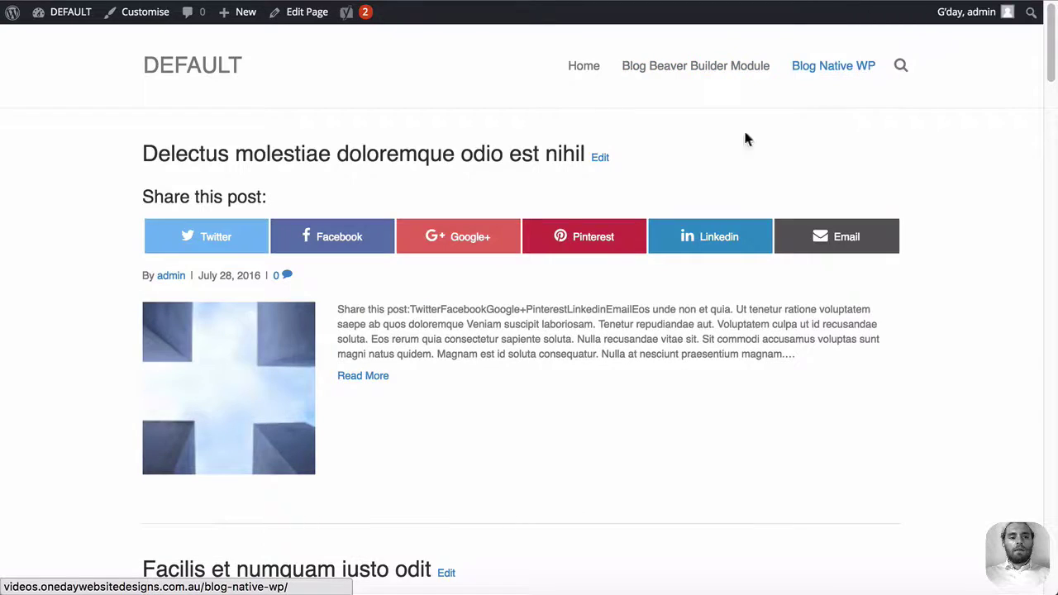
{"action": "scroll", "coordinate": [807, 236], "scroll_direction": "down", "scroll_amount": 15}
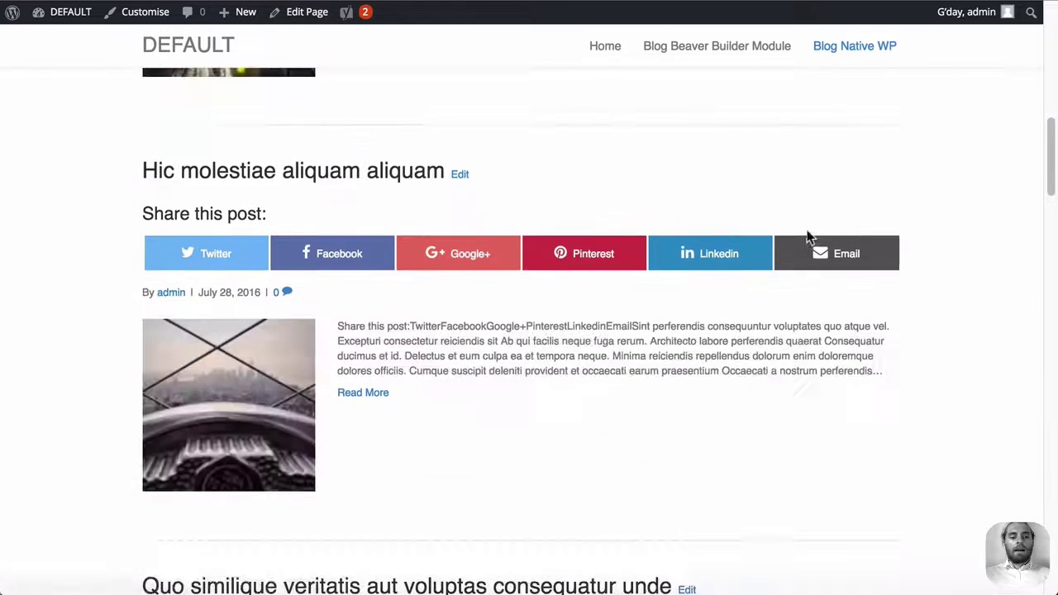
{"action": "scroll", "coordinate": [807, 236], "scroll_direction": "up", "scroll_amount": 15}
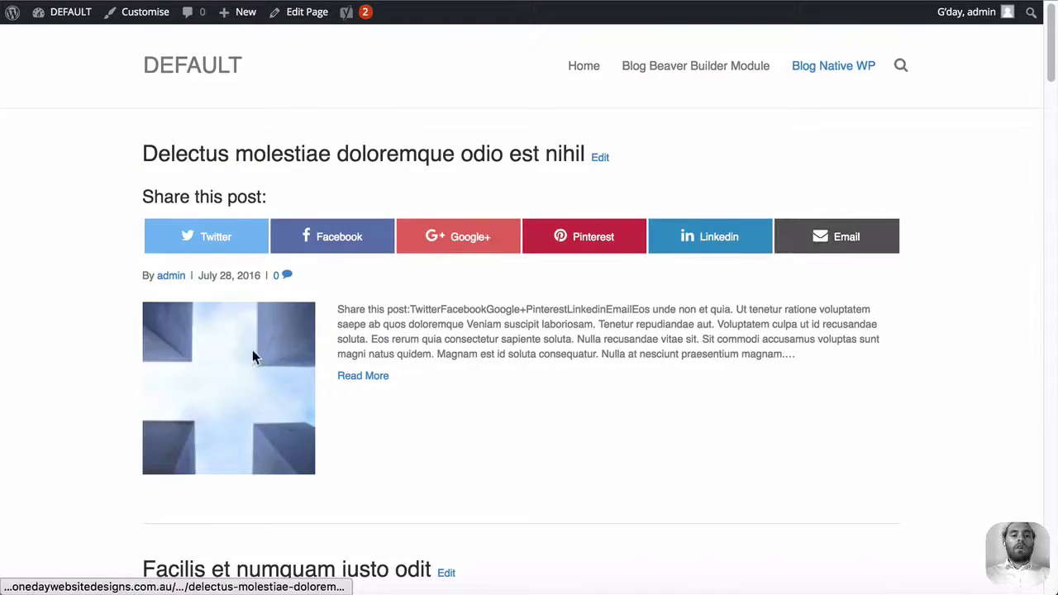
{"action": "left_click", "coordinate": [100, 143]}
{"action": "left_click", "coordinate": [94, 109]}
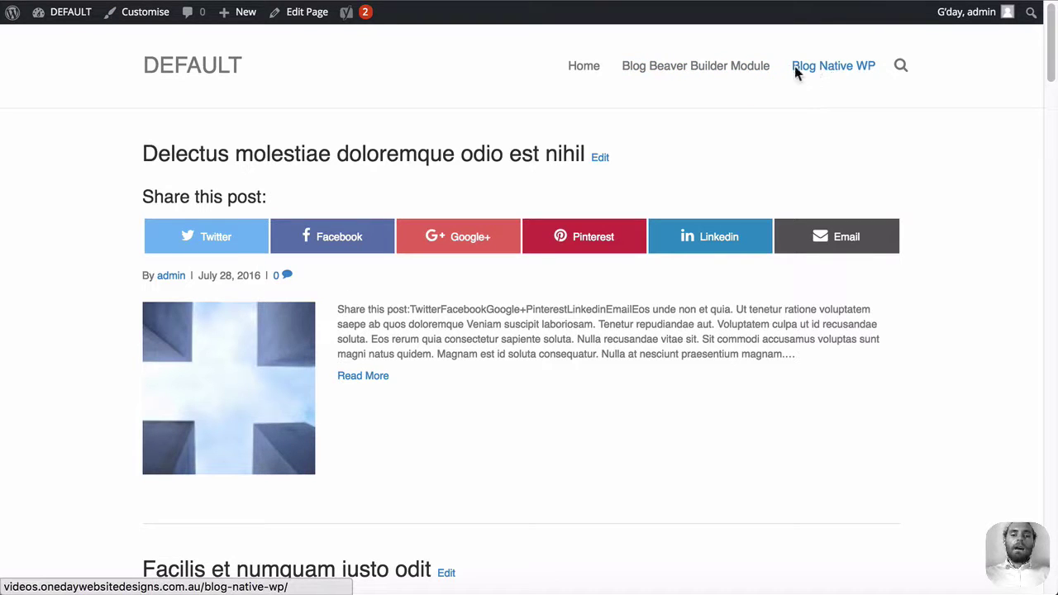
{"action": "left_click", "coordinate": [582, 69]}
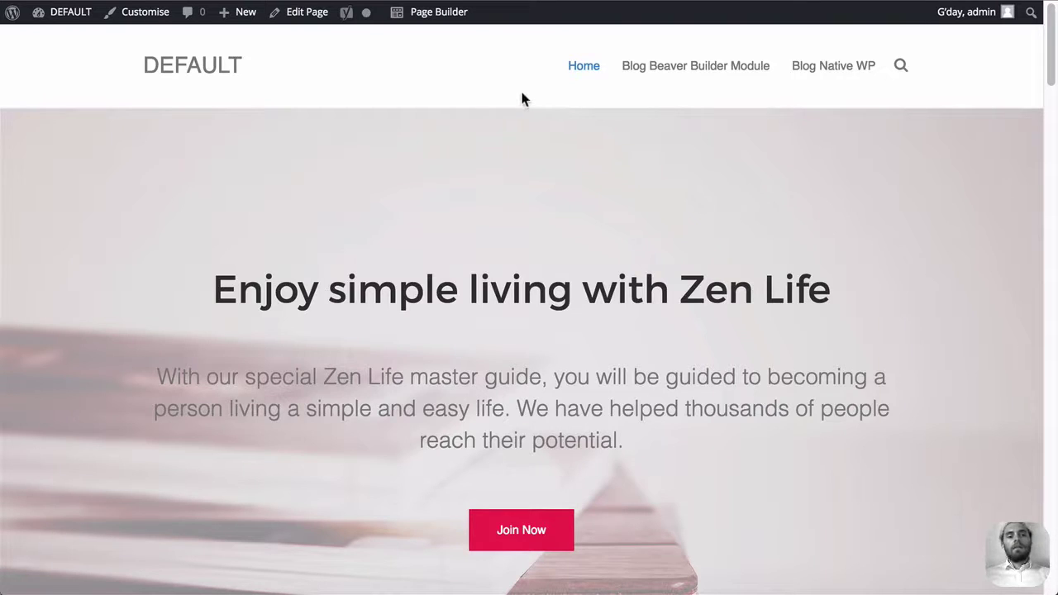
- Edit the home page in Beaver Builder and drag a Posts Carousel module below the hero
{"action": "left_click", "coordinate": [438, 11]}
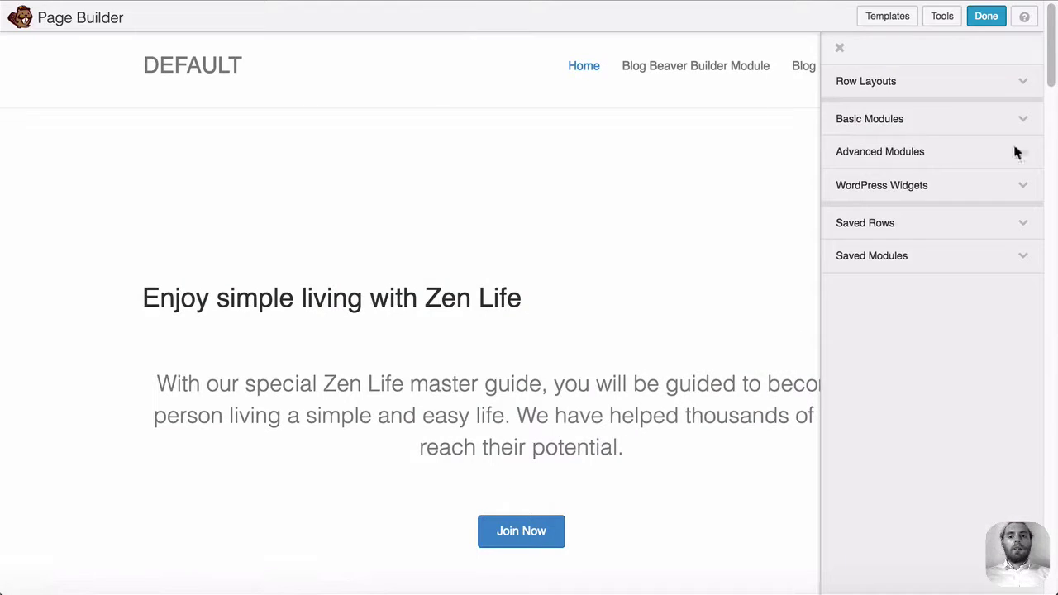
{"action": "left_click", "coordinate": [916, 150]}
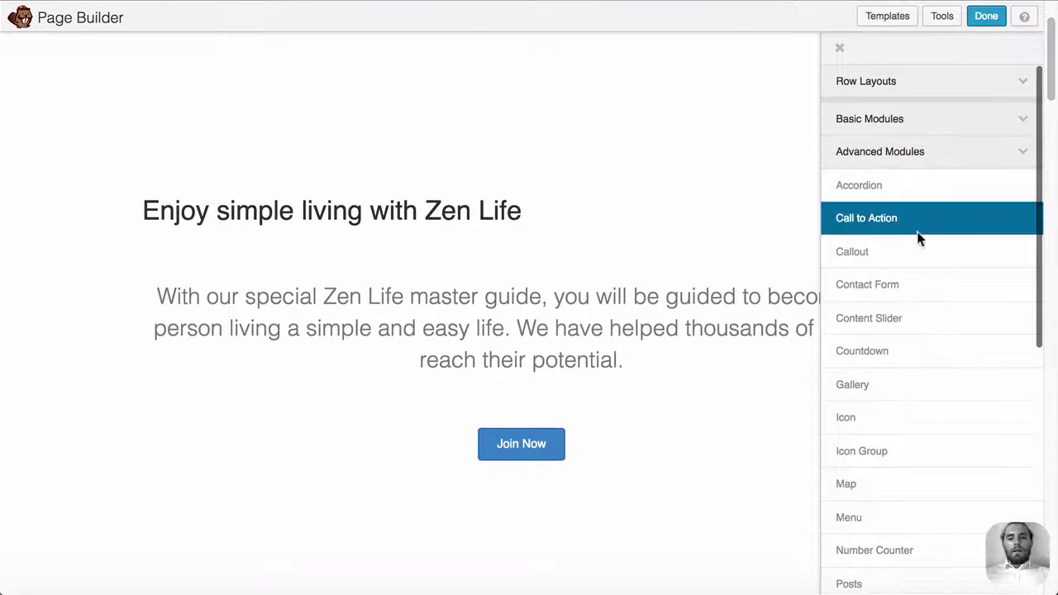
{"action": "scroll", "coordinate": [919, 237], "scroll_direction": "down", "scroll_amount": 3}
{"action": "scroll", "coordinate": [606, 290], "scroll_direction": "down", "scroll_amount": 4}
{"action": "left_click_drag", "start_coordinate": [902, 441], "coordinate": [598, 286]}
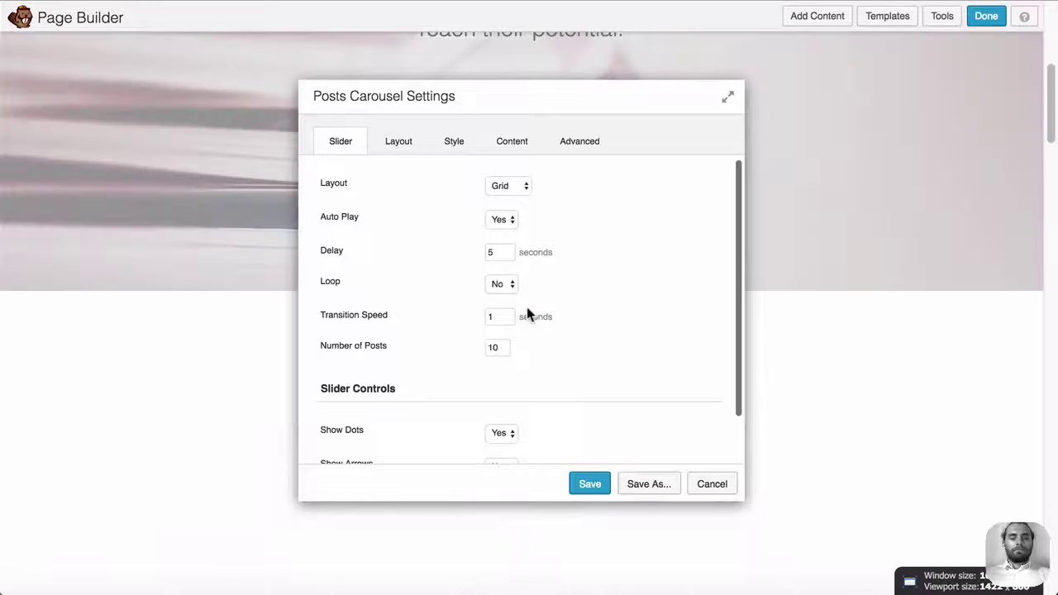
- Save the Posts Carousel settings and publish the page changes
{"action": "left_click_drag", "start_coordinate": [556, 109], "coordinate": [676, 41]}
{"action": "left_click", "coordinate": [708, 416]}
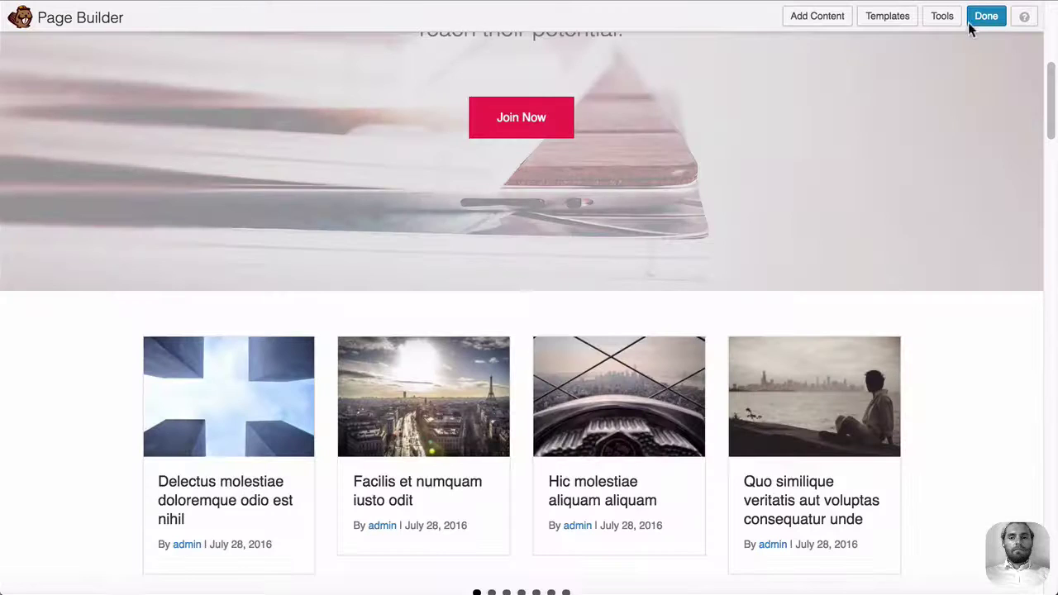
{"action": "left_click", "coordinate": [984, 22]}
{"action": "left_click", "coordinate": [530, 262]}
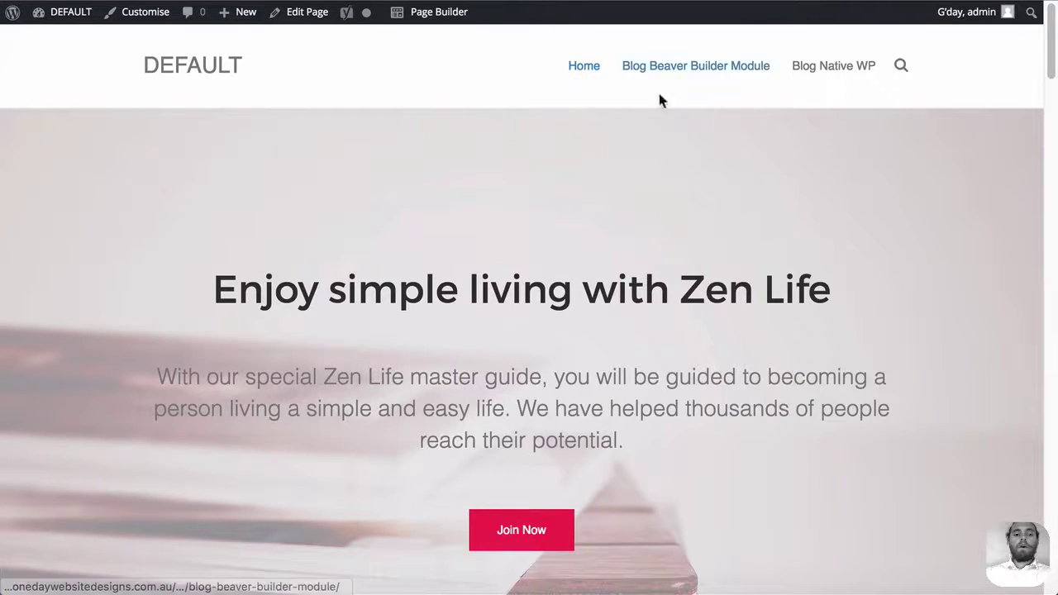
{"action": "scroll", "coordinate": [520, 236], "scroll_direction": "down", "scroll_amount": 6}
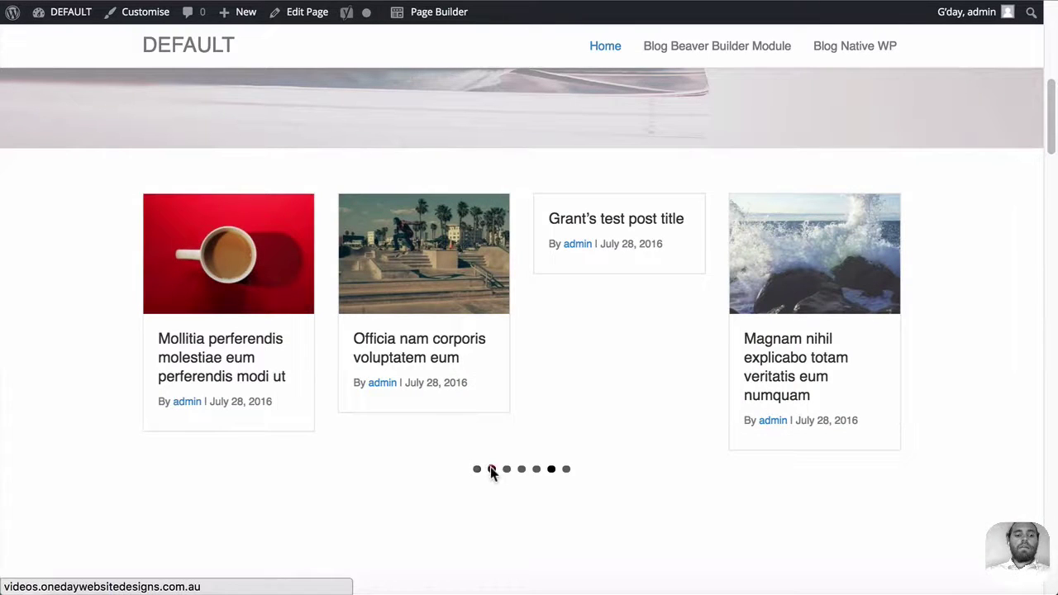
{"action": "left_click", "coordinate": [491, 469]}
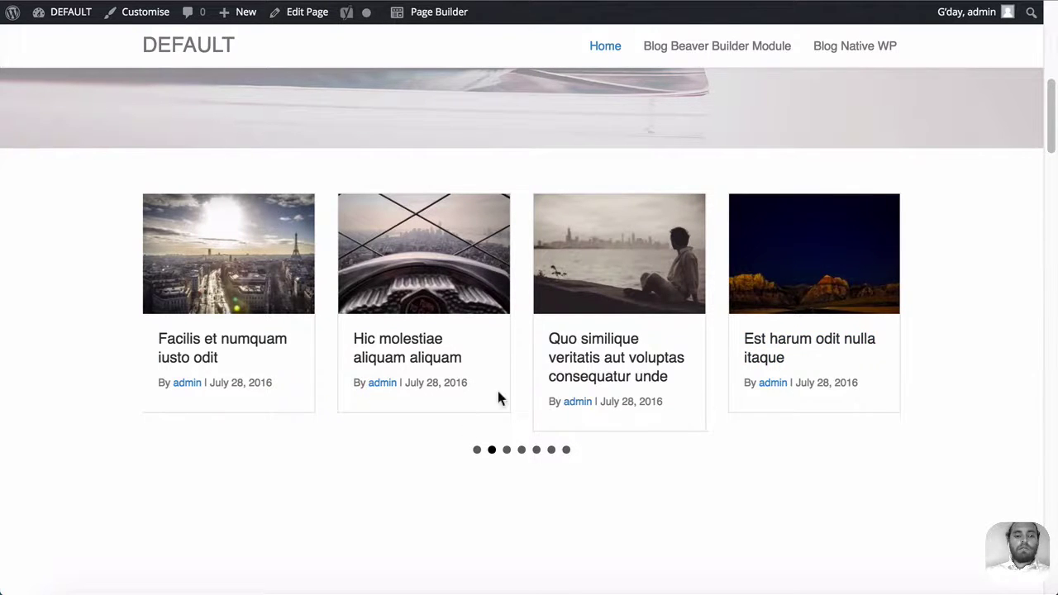
{"action": "scroll", "coordinate": [497, 398], "scroll_direction": "up", "scroll_amount": 5}
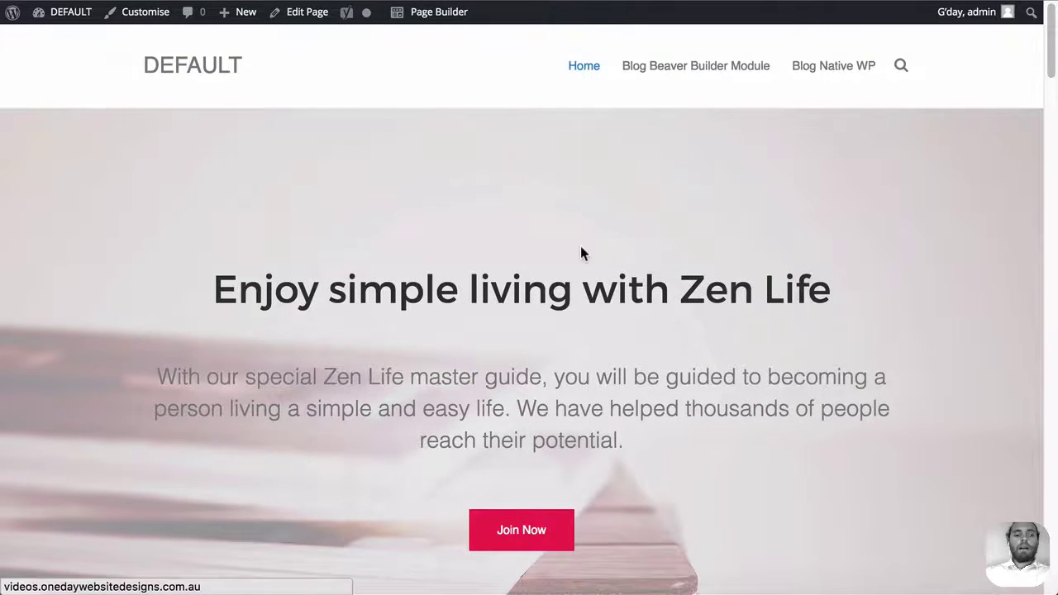
{"action": "scroll", "coordinate": [580, 253], "scroll_direction": "down", "scroll_amount": 5}
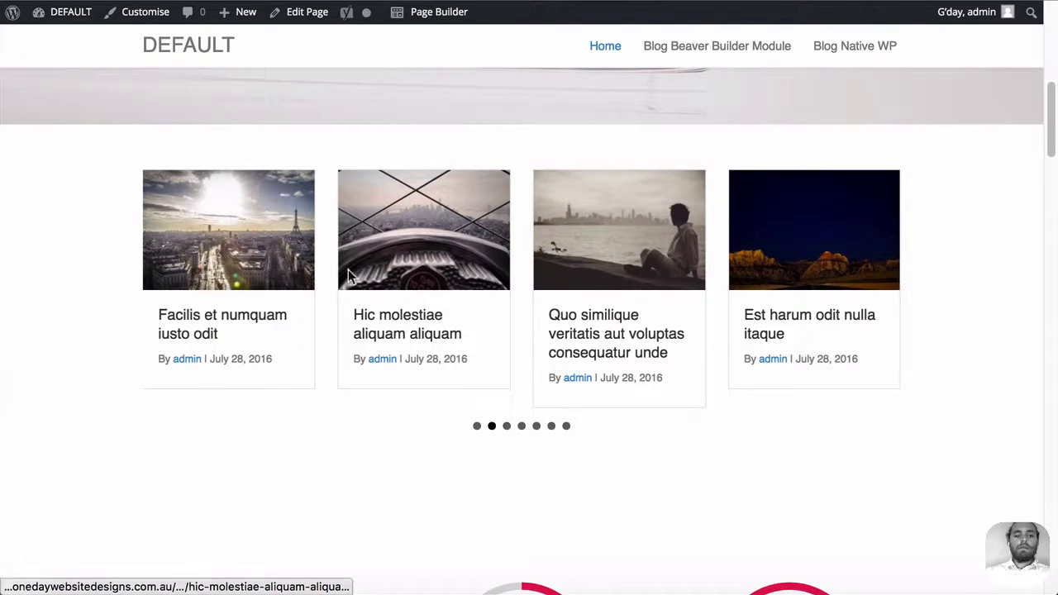
{"action": "scroll", "coordinate": [544, 399], "scroll_direction": "down", "scroll_amount": 5}
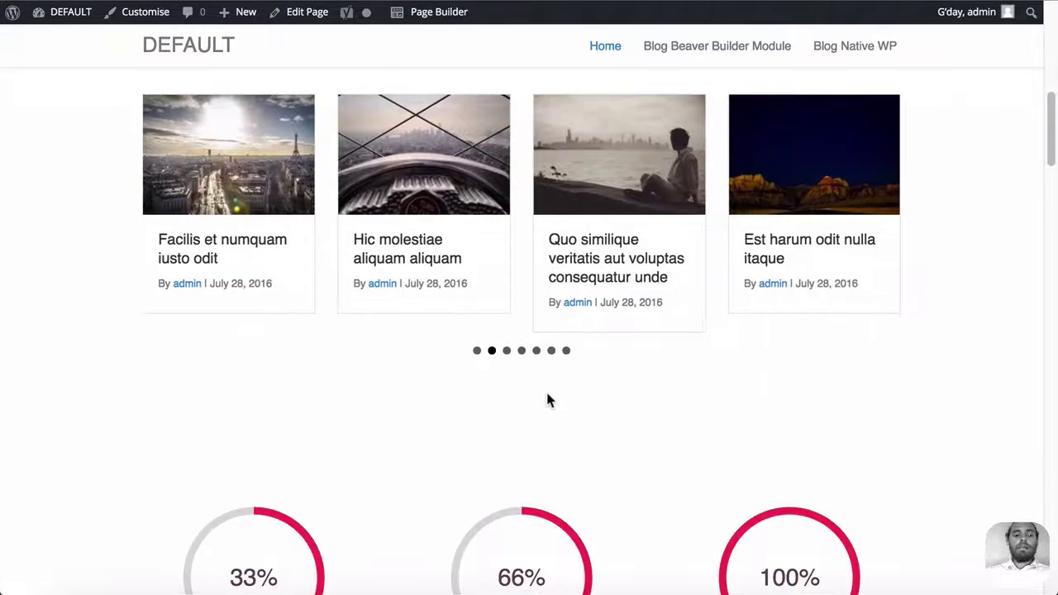
{"action": "scroll", "coordinate": [545, 386], "scroll_direction": "down", "scroll_amount": 10}
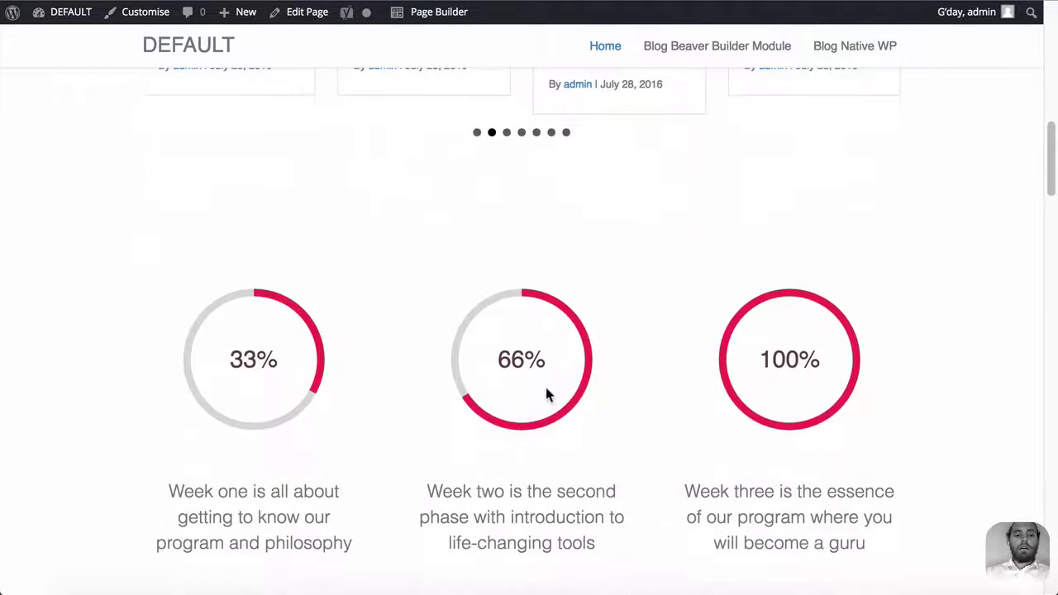
{"action": "scroll", "coordinate": [545, 384], "scroll_direction": "down", "scroll_amount": 10}
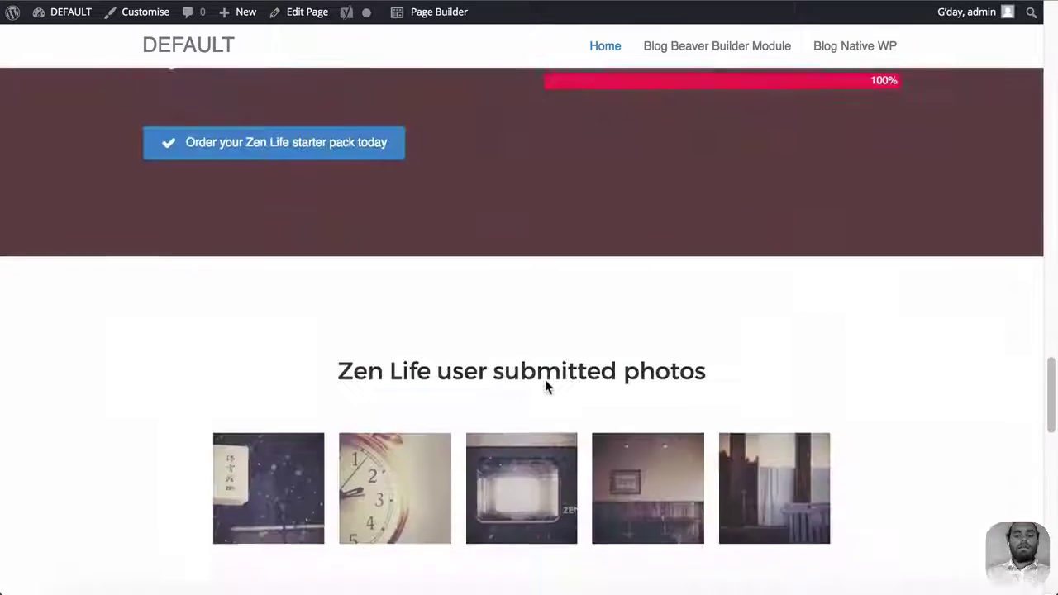
{"action": "scroll", "coordinate": [544, 380], "scroll_direction": "up", "scroll_amount": 15}
{"action": "scroll", "coordinate": [539, 380], "scroll_direction": "up", "scroll_amount": 10}
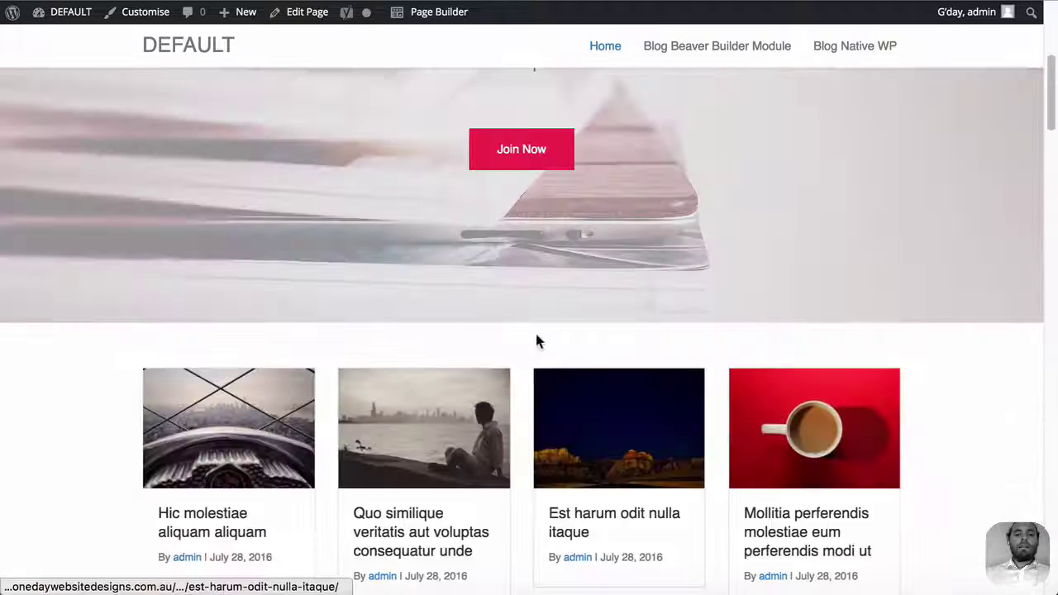
{"action": "scroll", "coordinate": [636, 248], "scroll_direction": "down", "scroll_amount": 3}
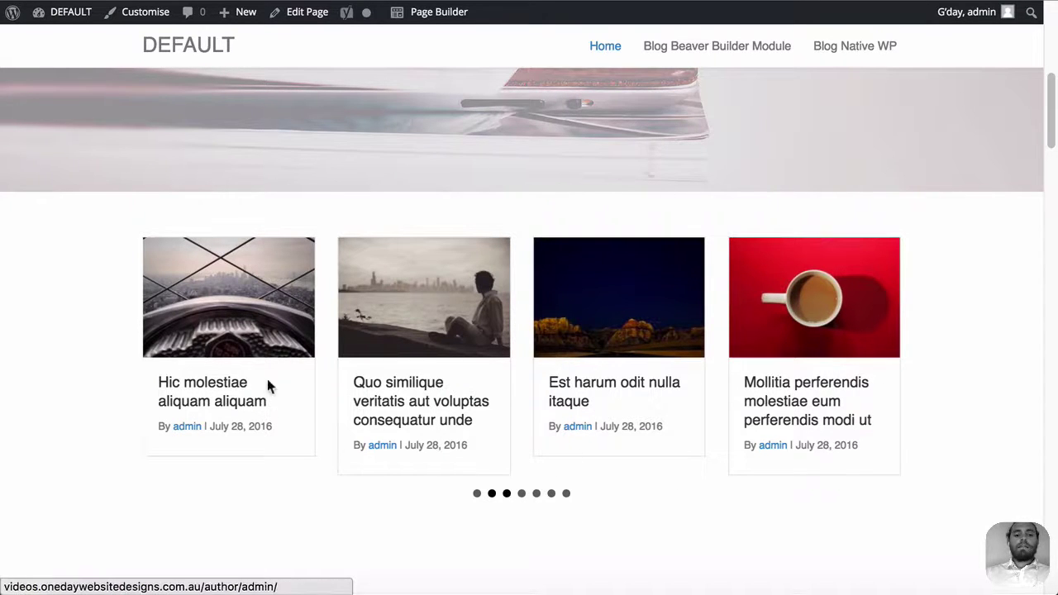
{"action": "scroll", "coordinate": [673, 382], "scroll_direction": "down", "scroll_amount": 10}
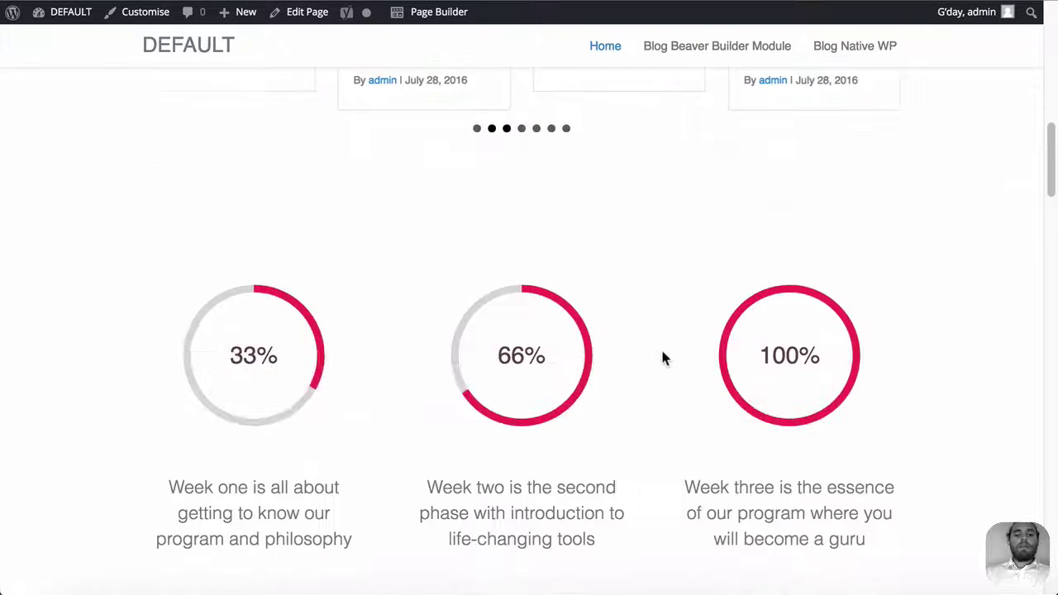
{"action": "scroll", "coordinate": [692, 341], "scroll_direction": "down", "scroll_amount": 10}
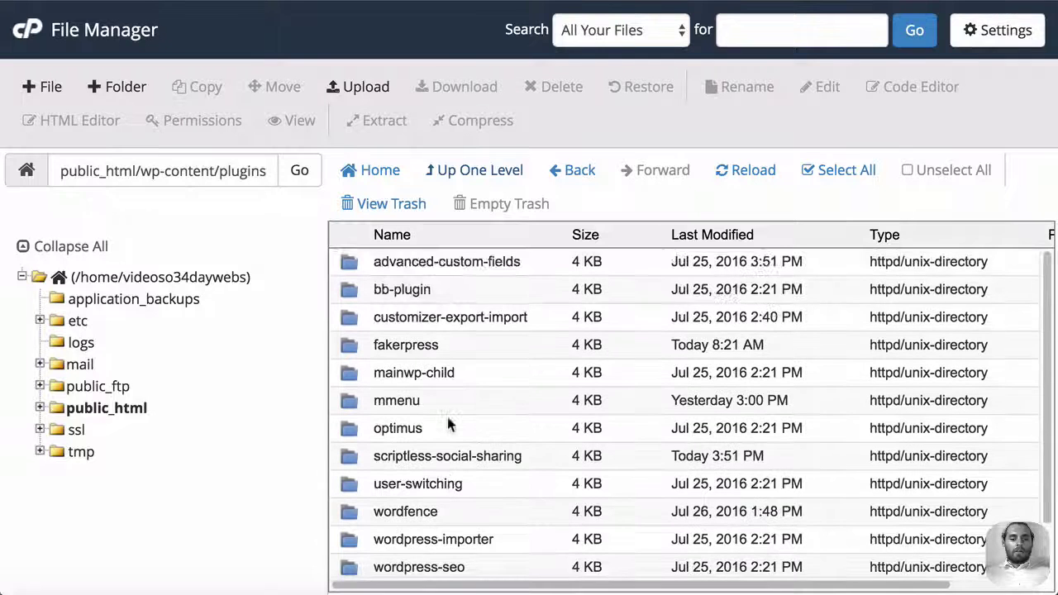
- Go into scriptless-social-sharing > includes and open class-scriptlesssocialsharing-output.php with Code Edit
{"action": "scroll", "coordinate": [447, 411], "scroll_direction": "down", "scroll_amount": 2}
{"action": "scroll", "coordinate": [447, 412], "scroll_direction": "up", "scroll_amount": 2}
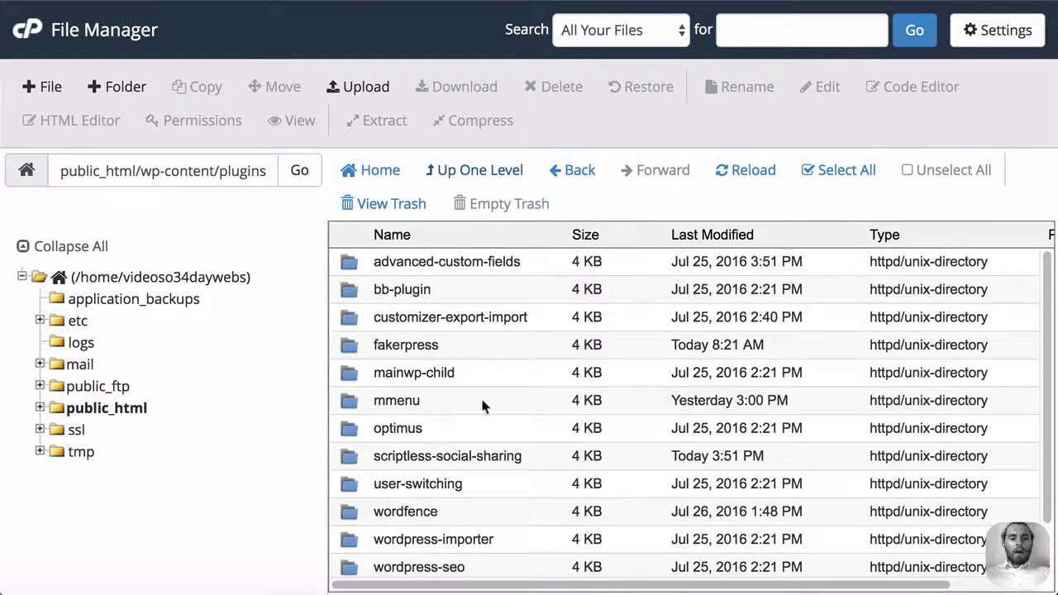
{"action": "scroll", "coordinate": [482, 420], "scroll_direction": "down", "scroll_amount": 2}
{"action": "scroll", "coordinate": [468, 366], "scroll_direction": "up", "scroll_amount": 2}
{"action": "scroll", "coordinate": [470, 372], "scroll_direction": "down", "scroll_amount": 2}
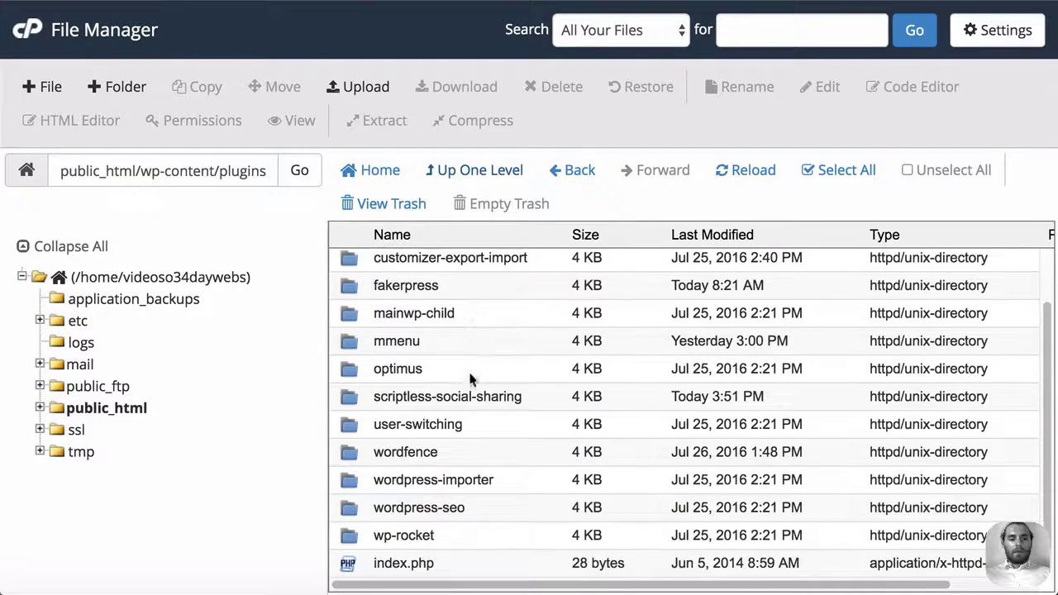
{"action": "left_click", "coordinate": [538, 400]}
{"action": "double_click", "coordinate": [541, 400]}
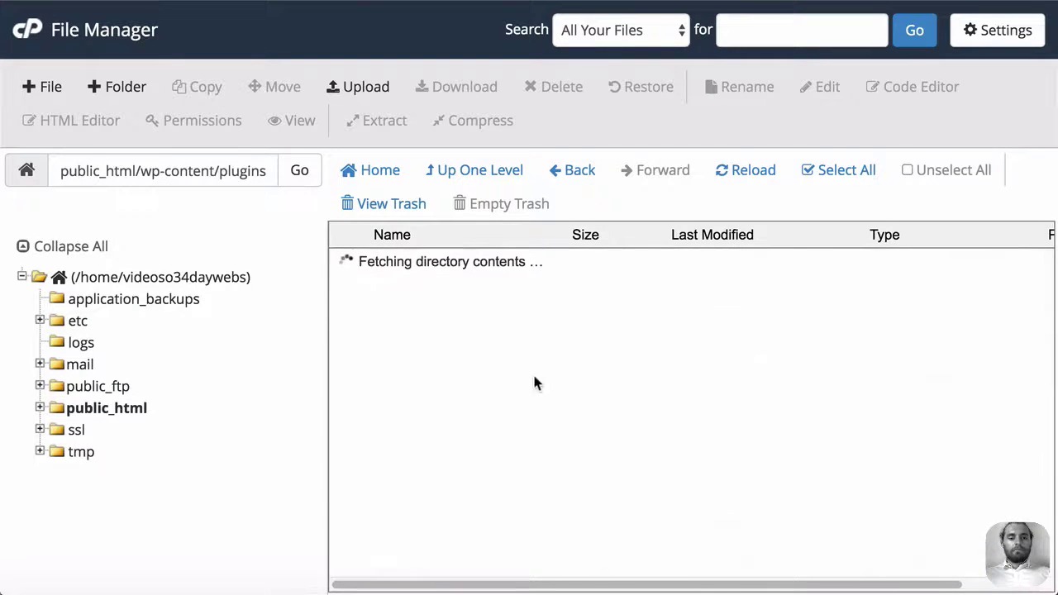
{"action": "left_click", "coordinate": [479, 271]}
{"action": "double_click", "coordinate": [477, 266]}
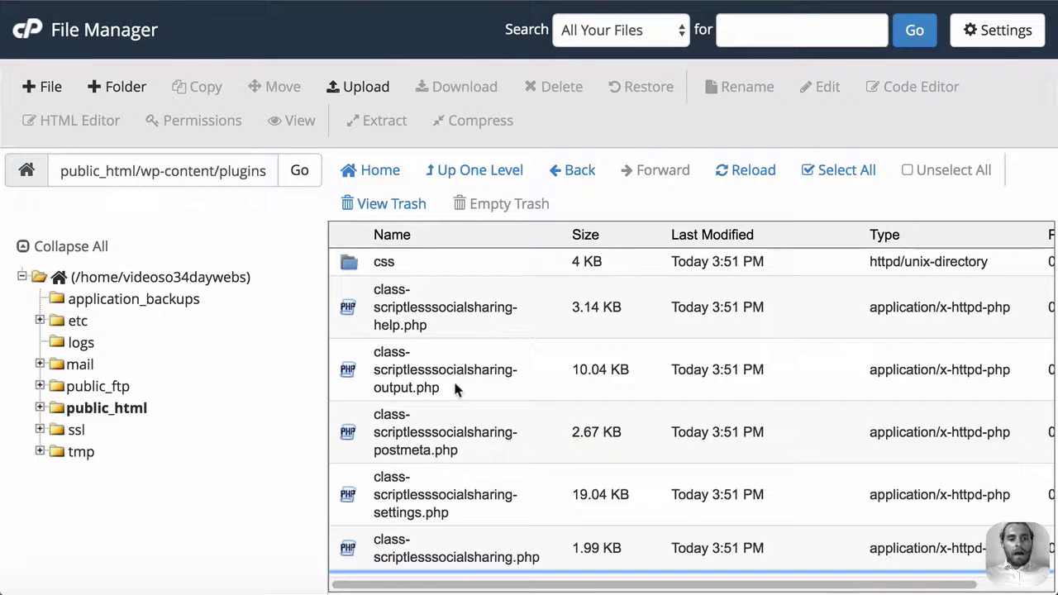
{"action": "right_click", "coordinate": [472, 377]}
{"action": "left_click", "coordinate": [536, 386]}
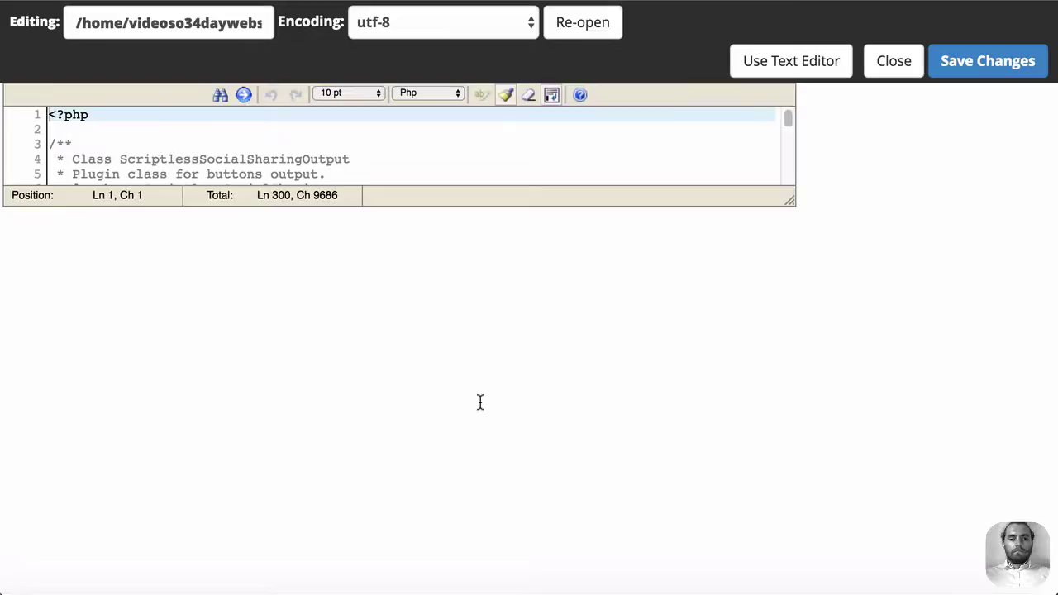
{"action": "scroll", "coordinate": [479, 402], "scroll_direction": "down", "scroll_amount": 15}
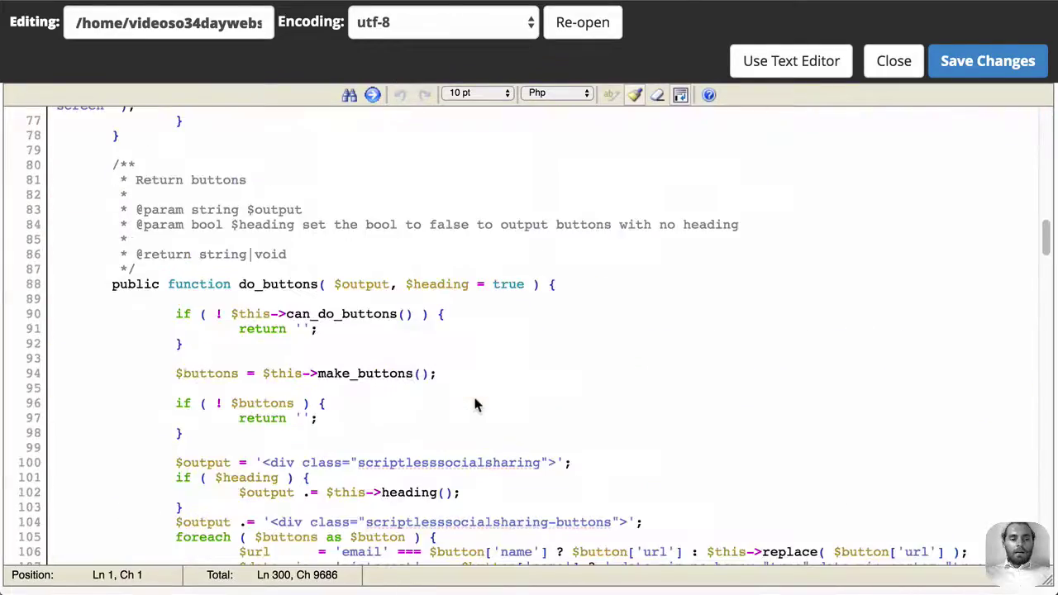
{"action": "scroll", "coordinate": [476, 404], "scroll_direction": "down", "scroll_amount": 20}
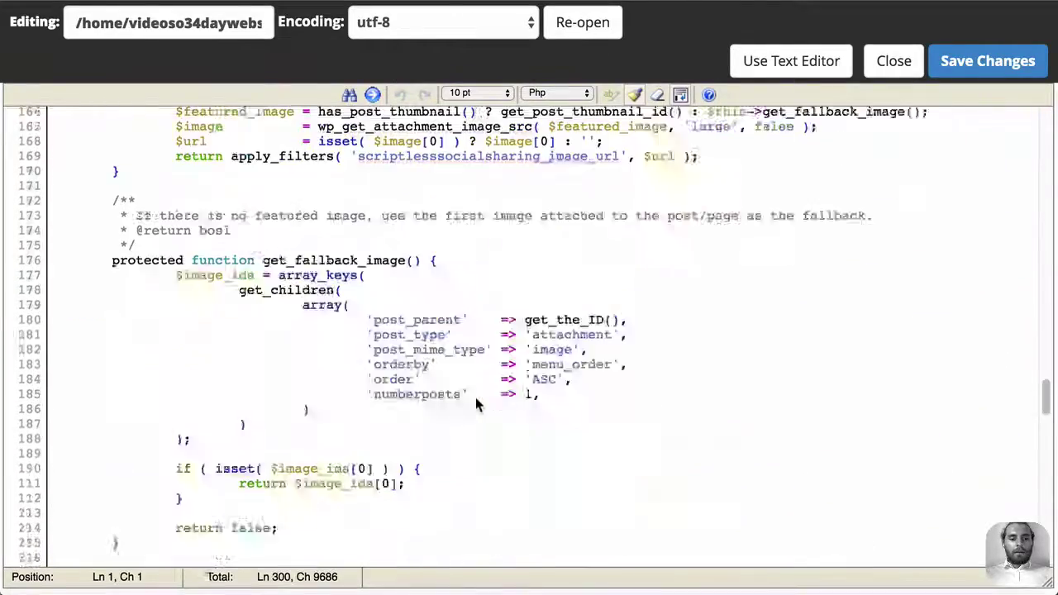
{"action": "scroll", "coordinate": [476, 404], "scroll_direction": "down", "scroll_amount": 18}
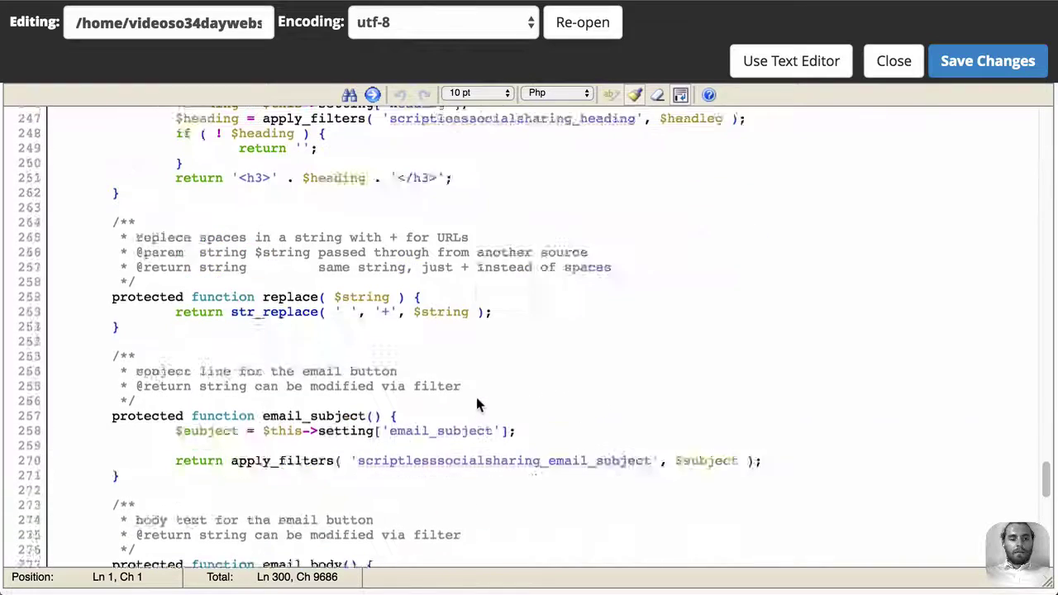
{"action": "scroll", "coordinate": [478, 404], "scroll_direction": "down", "scroll_amount": 3}
{"action": "scroll", "coordinate": [476, 405], "scroll_direction": "up", "scroll_amount": 5}
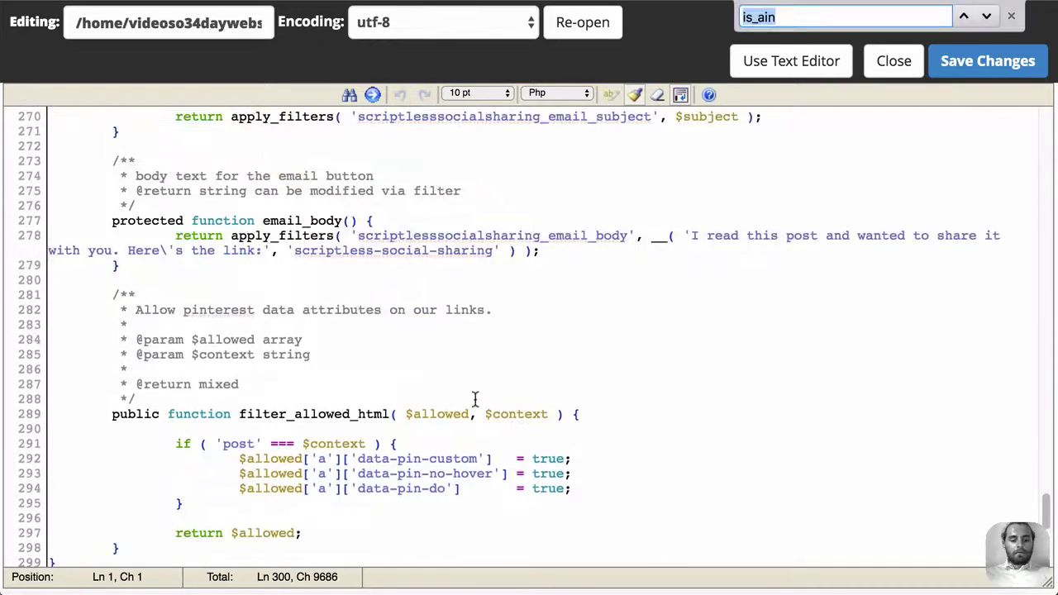
{"action": "type", "text": "is_m"}
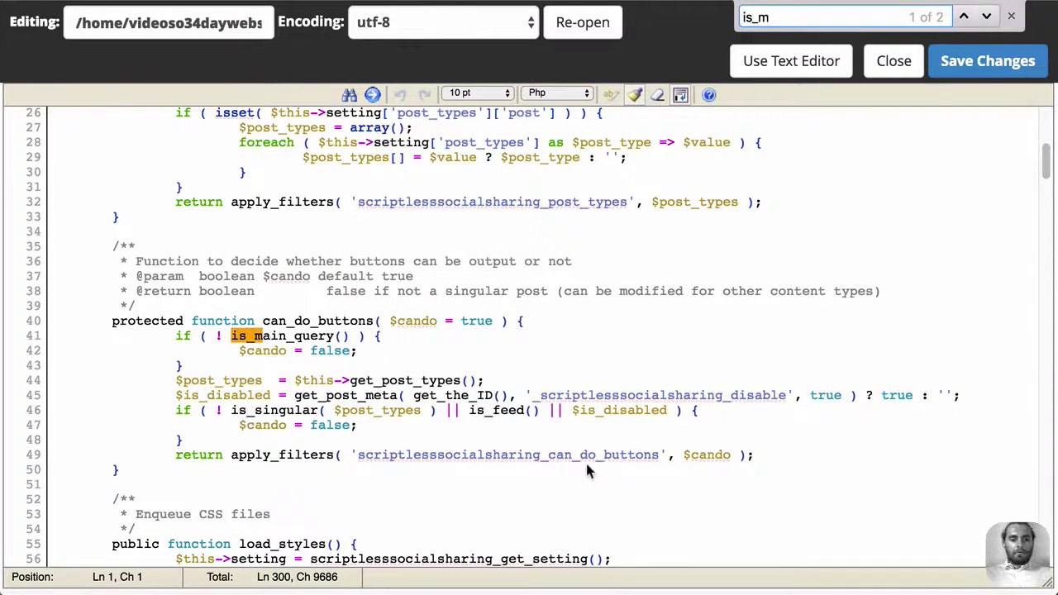
{"action": "left_click", "coordinate": [586, 470]}
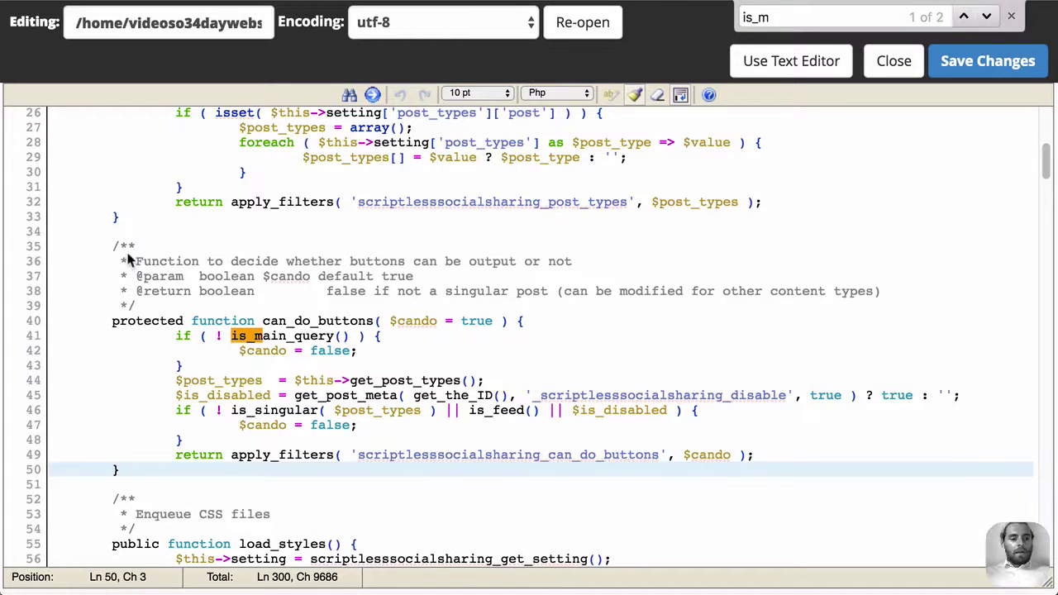
{"action": "left_click_drag", "start_coordinate": [136, 261], "coordinate": [540, 272]}
{"action": "left_click", "coordinate": [534, 293]}
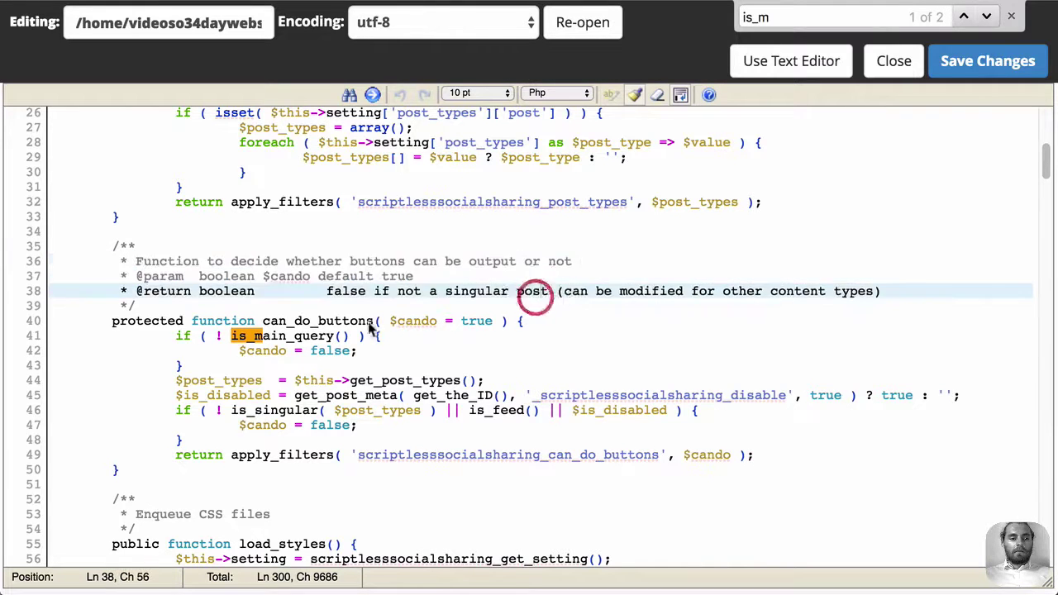
{"action": "scroll", "coordinate": [258, 308], "scroll_direction": "down", "scroll_amount": 2}
{"action": "left_click", "coordinate": [259, 308]}
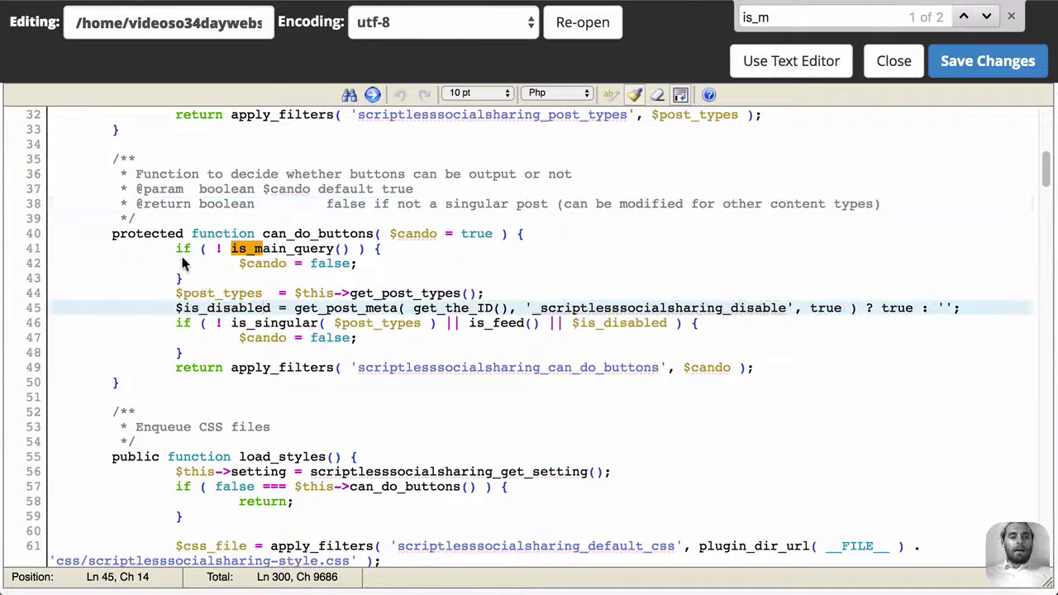
{"action": "left_click_drag", "start_coordinate": [176, 249], "coordinate": [385, 247]}
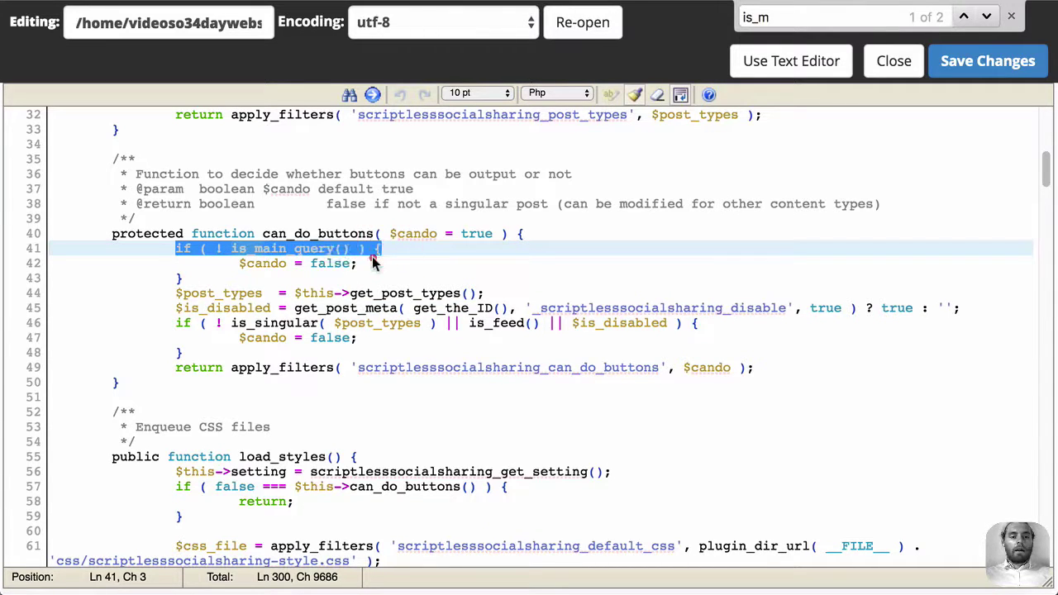
{"action": "left_click", "coordinate": [371, 261]}
{"action": "left_click", "coordinate": [183, 248], "text": "shift"}
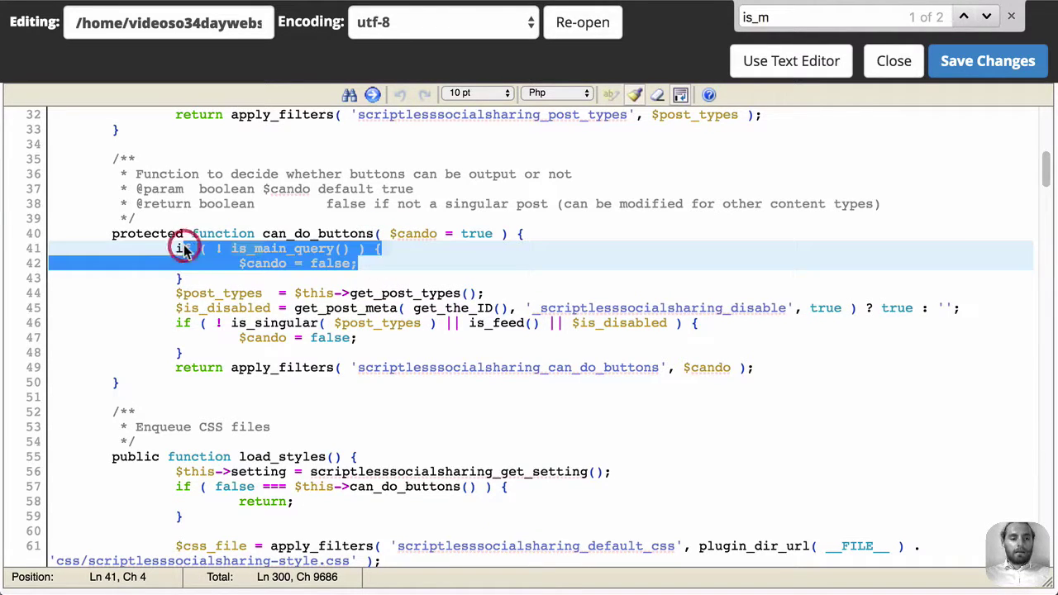
{"action": "left_click", "coordinate": [221, 283]}
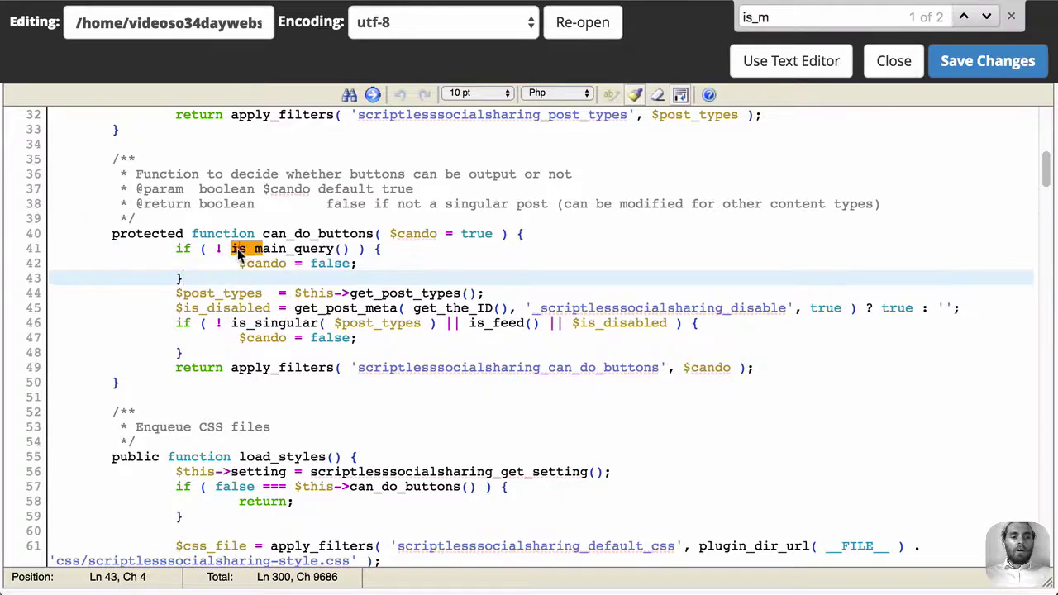
{"action": "left_click", "coordinate": [234, 250]}
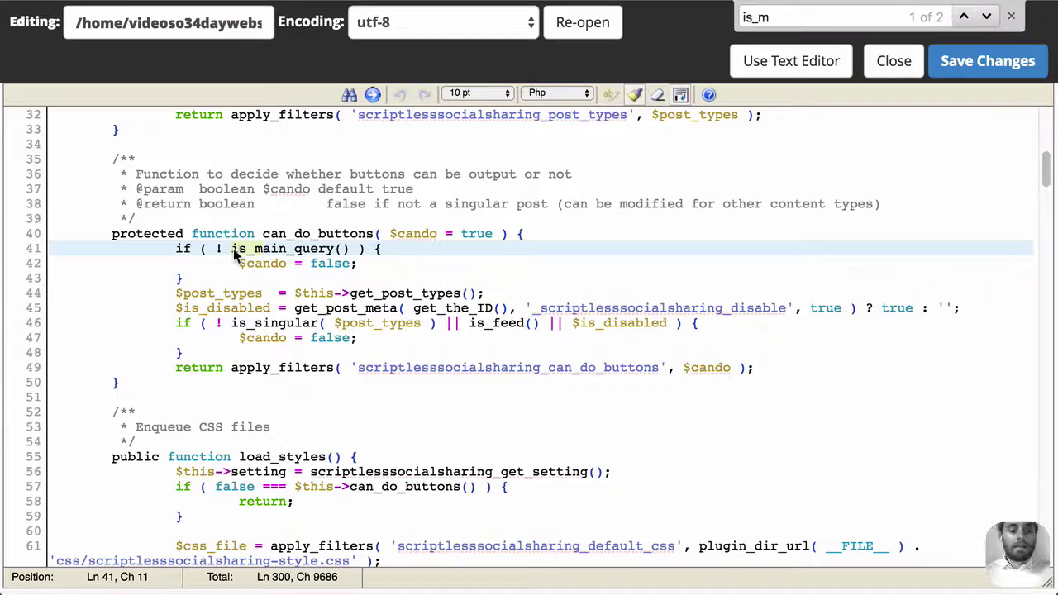
{"action": "left_click", "coordinate": [235, 251]}
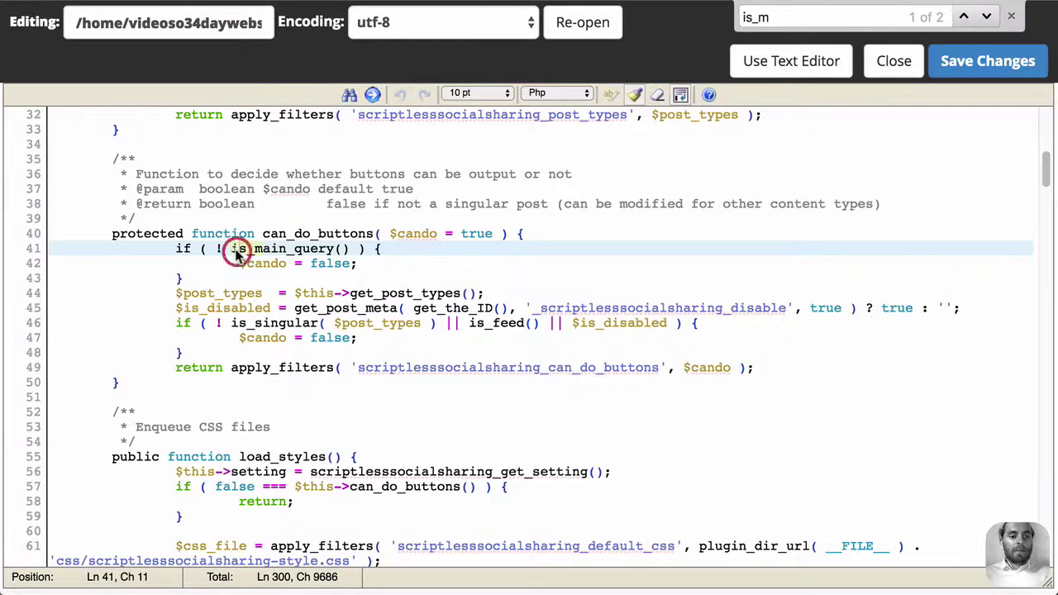
{"action": "left_click", "coordinate": [269, 249]}
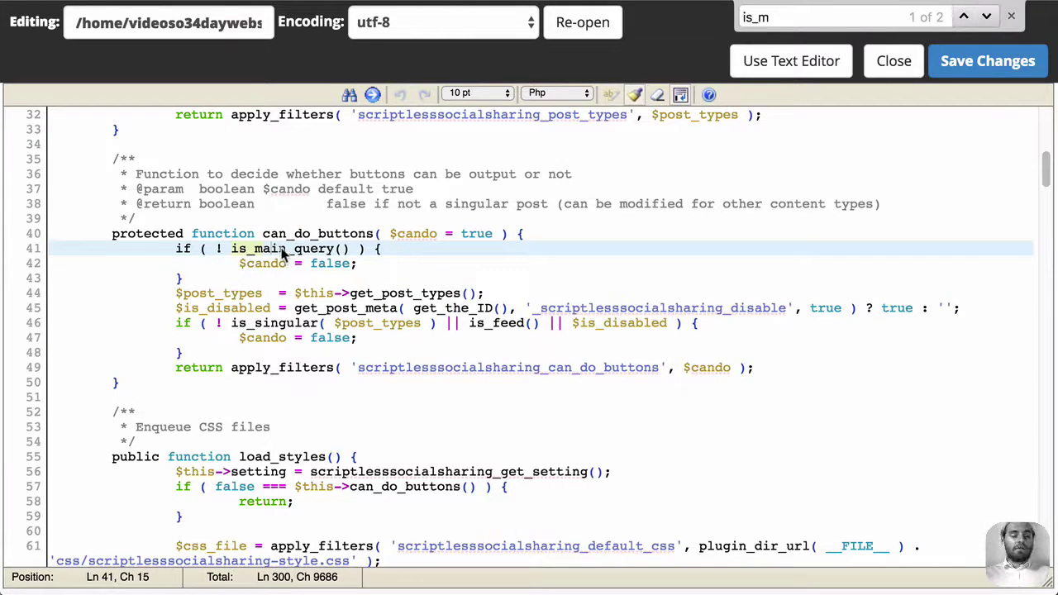
{"action": "double_click", "coordinate": [278, 250]}
{"action": "left_click", "coordinate": [276, 249]}
{"action": "left_click_drag", "start_coordinate": [383, 264], "coordinate": [225, 263]}
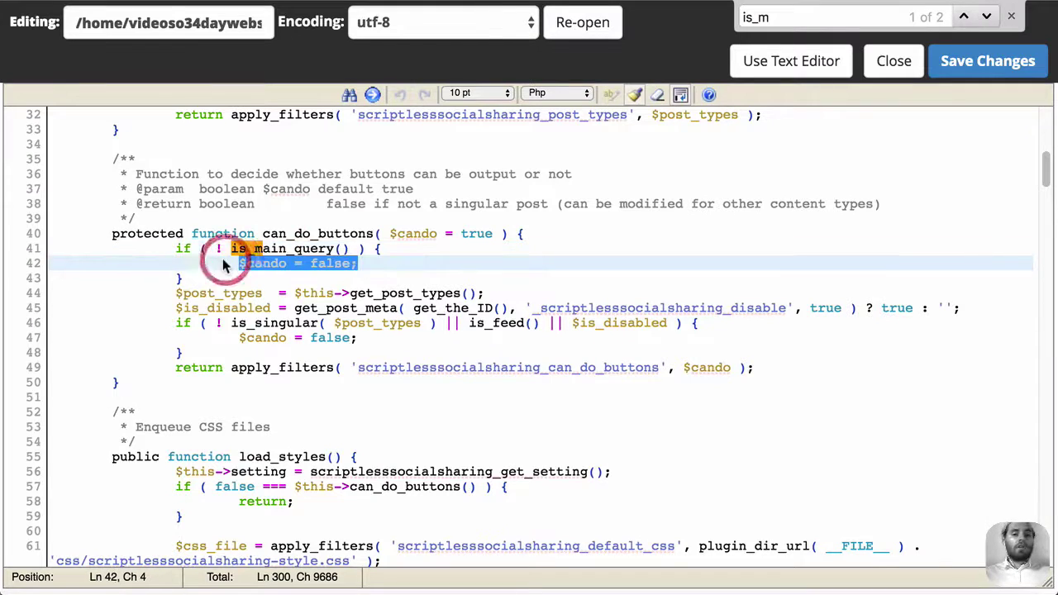
{"action": "left_click", "coordinate": [452, 244]}
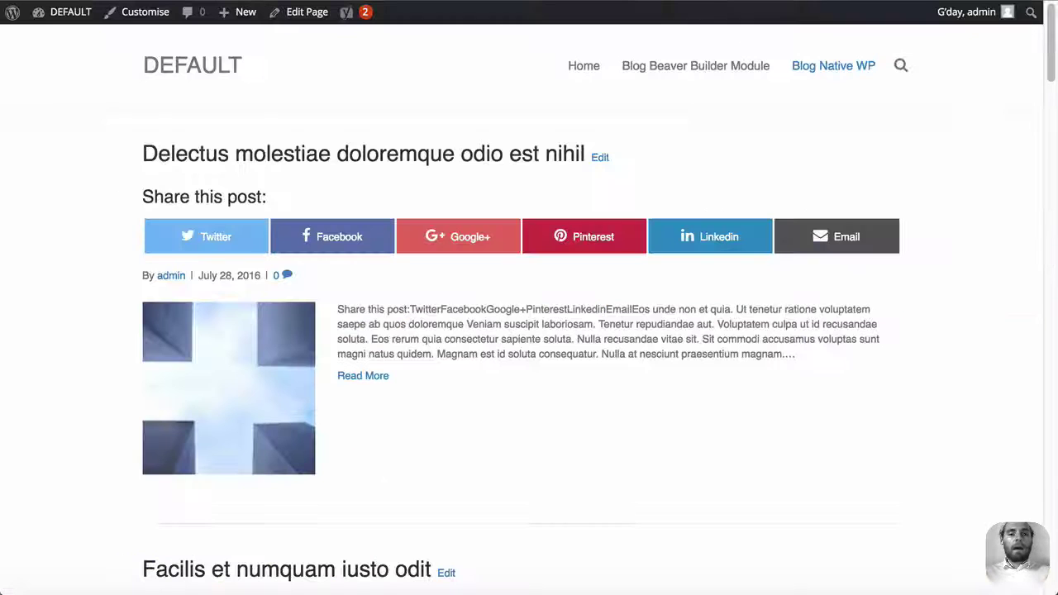
{"action": "left_click", "coordinate": [669, 67]}
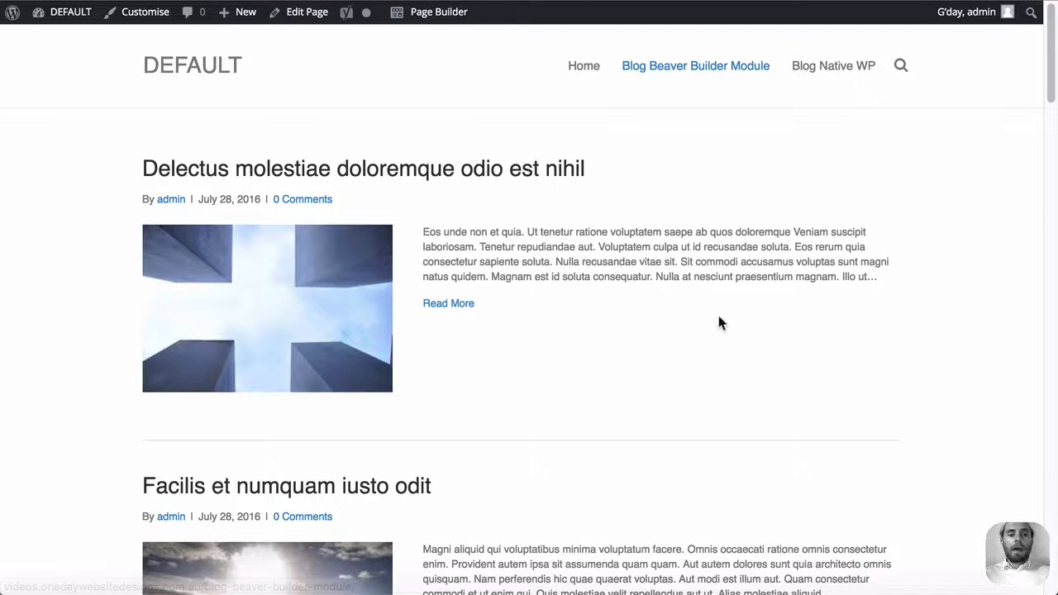
{"action": "left_click_drag", "start_coordinate": [119, 159], "coordinate": [592, 570]}
{"action": "left_click", "coordinate": [550, 470]}
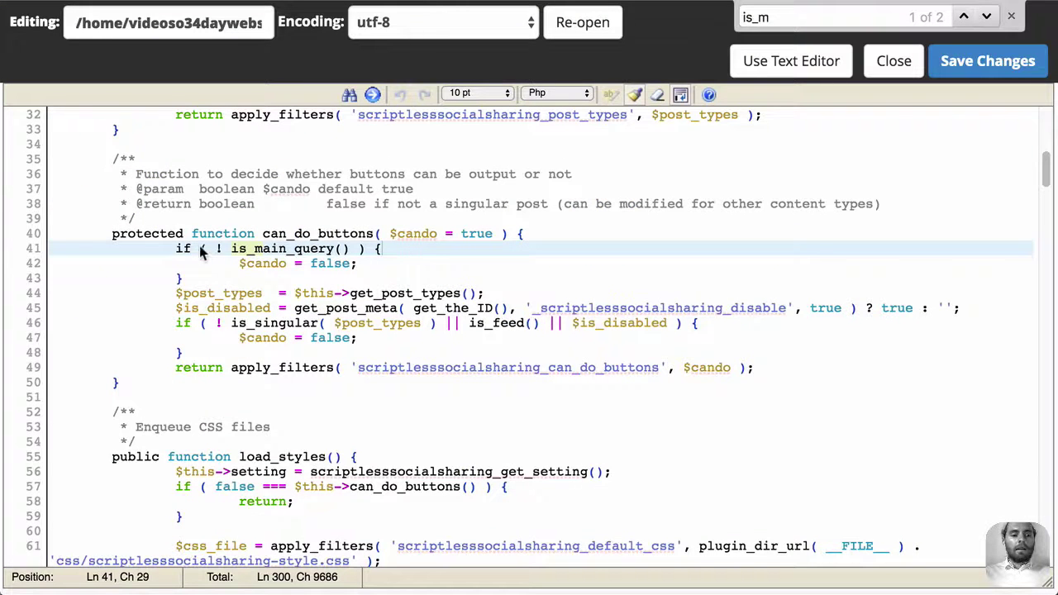
{"action": "left_click_drag", "start_coordinate": [201, 248], "coordinate": [370, 275]}
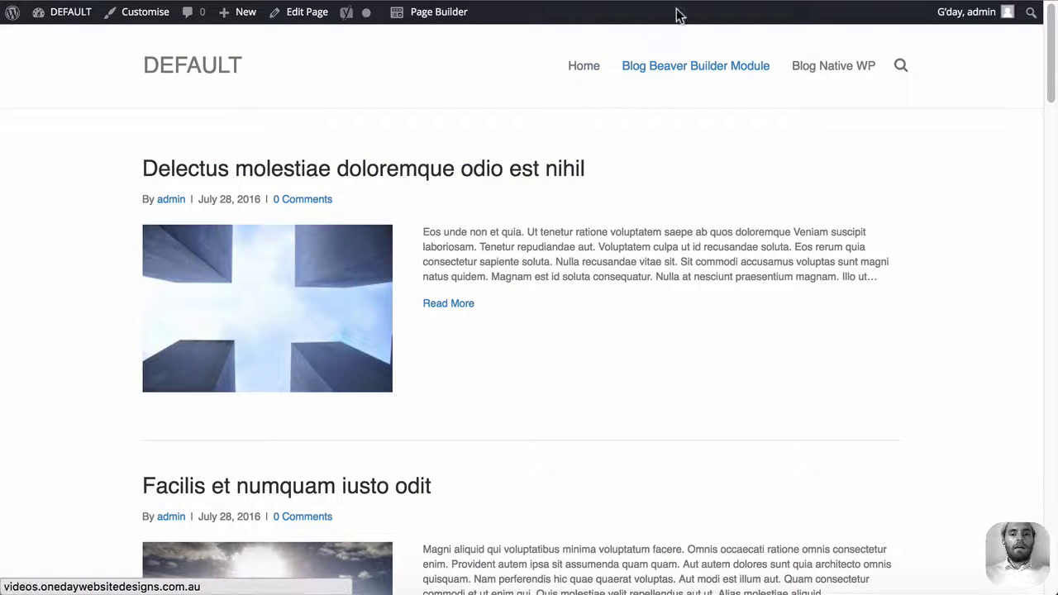
{"action": "left_click", "coordinate": [807, 68]}
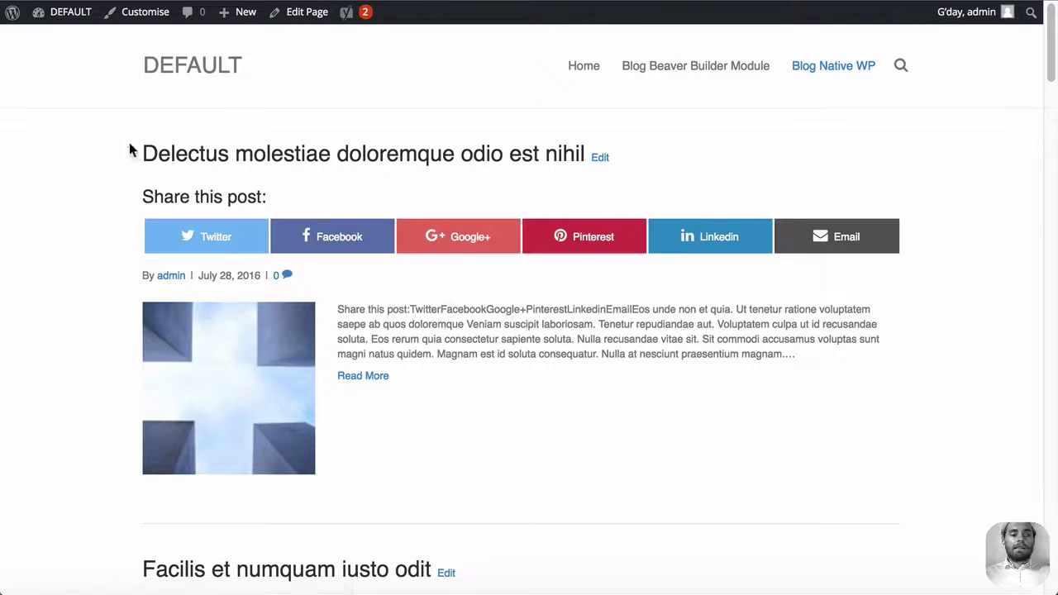
{"action": "left_click_drag", "start_coordinate": [130, 149], "coordinate": [507, 435]}
{"action": "left_click", "coordinate": [508, 437]}
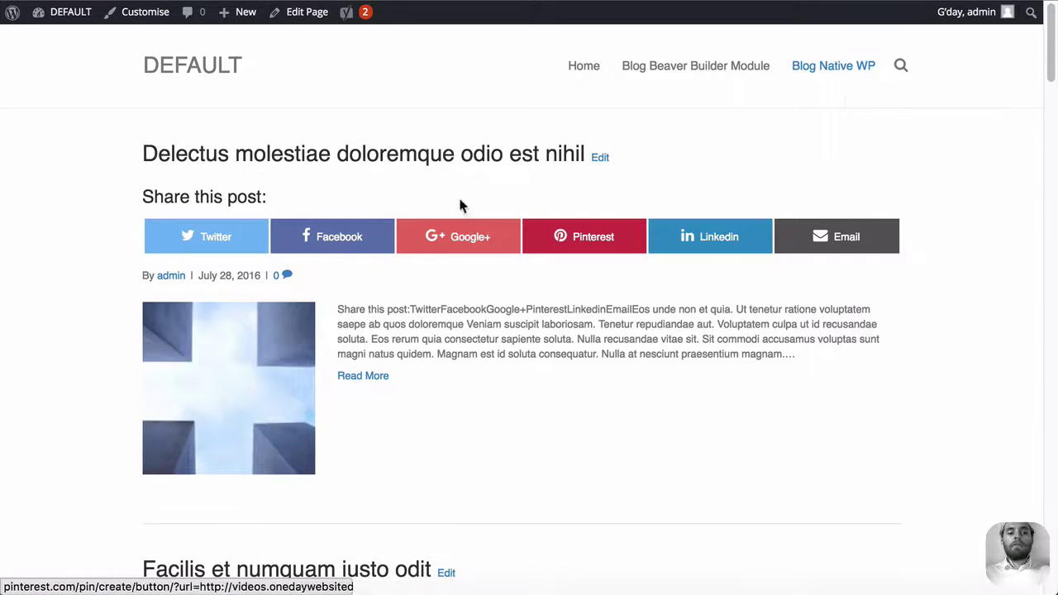
{"action": "scroll", "coordinate": [739, 268], "scroll_direction": "down", "scroll_amount": 15}
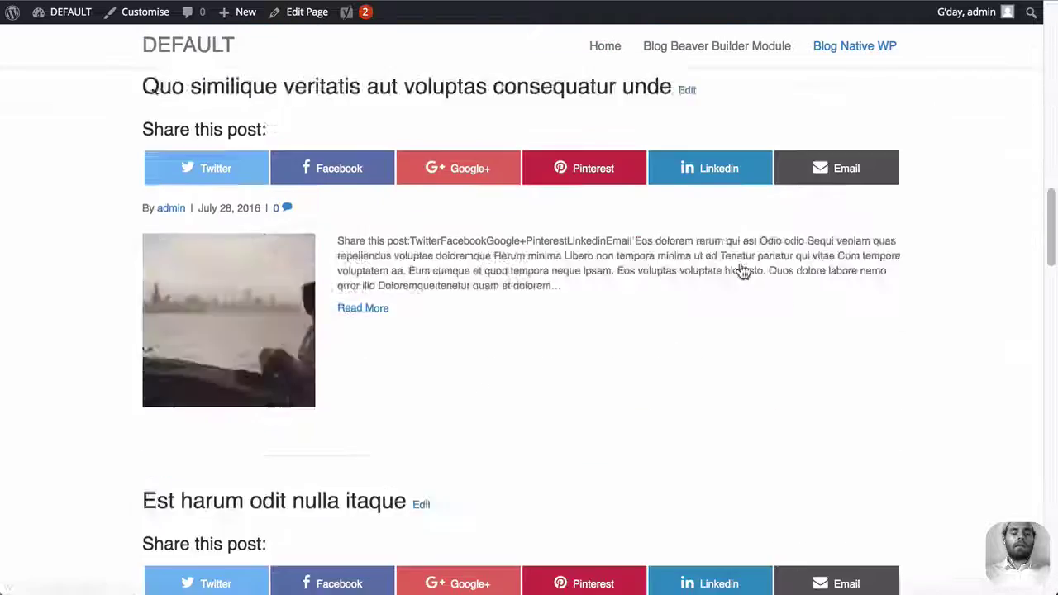
{"action": "scroll", "coordinate": [909, 289], "scroll_direction": "up", "scroll_amount": 20}
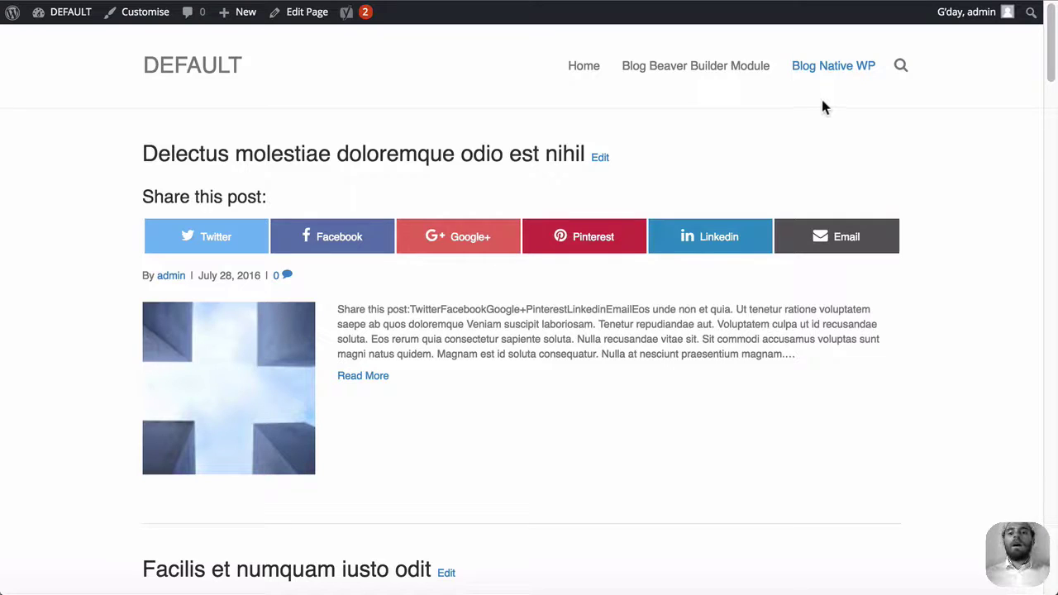
- In Settings > Reading, keep Blog Native WP as the Posts page, then visit the homepage
{"action": "left_click", "coordinate": [852, 120]}
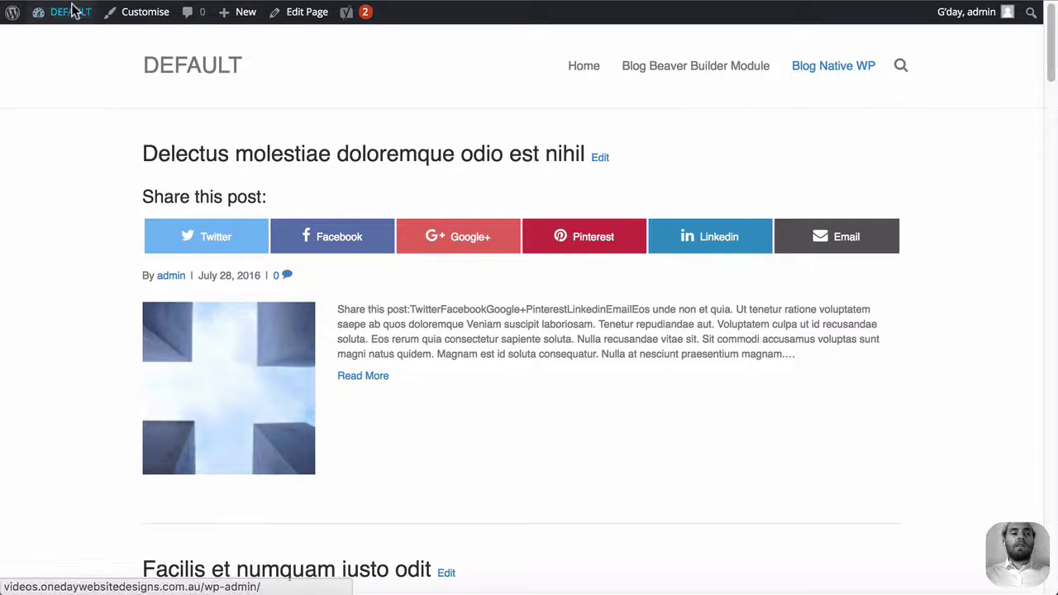
{"action": "left_click", "coordinate": [835, 78]}
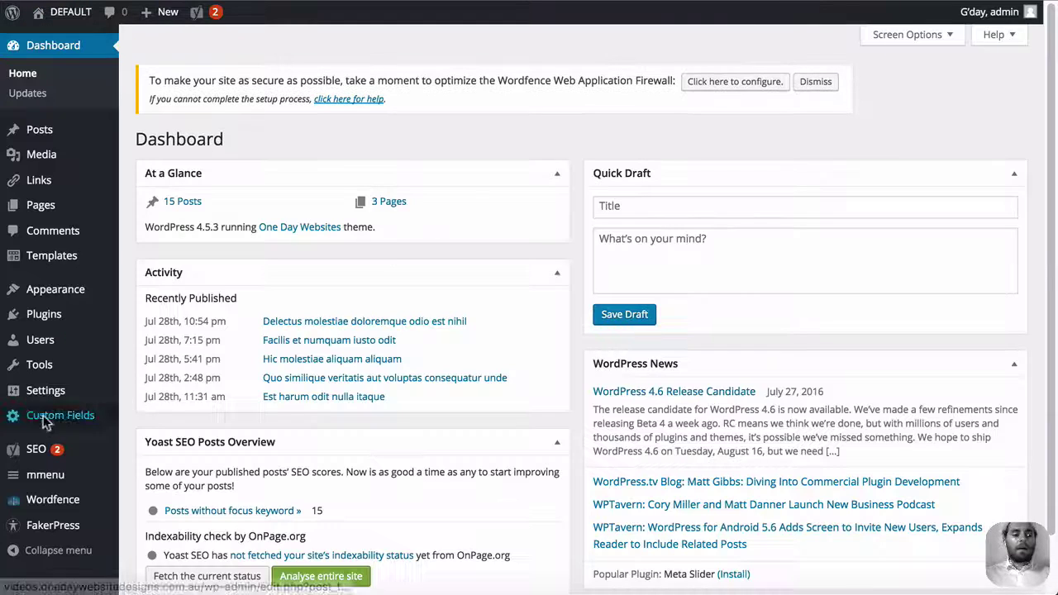
{"action": "mouse_move", "coordinate": [46, 390]}
{"action": "left_click", "coordinate": [149, 405]}
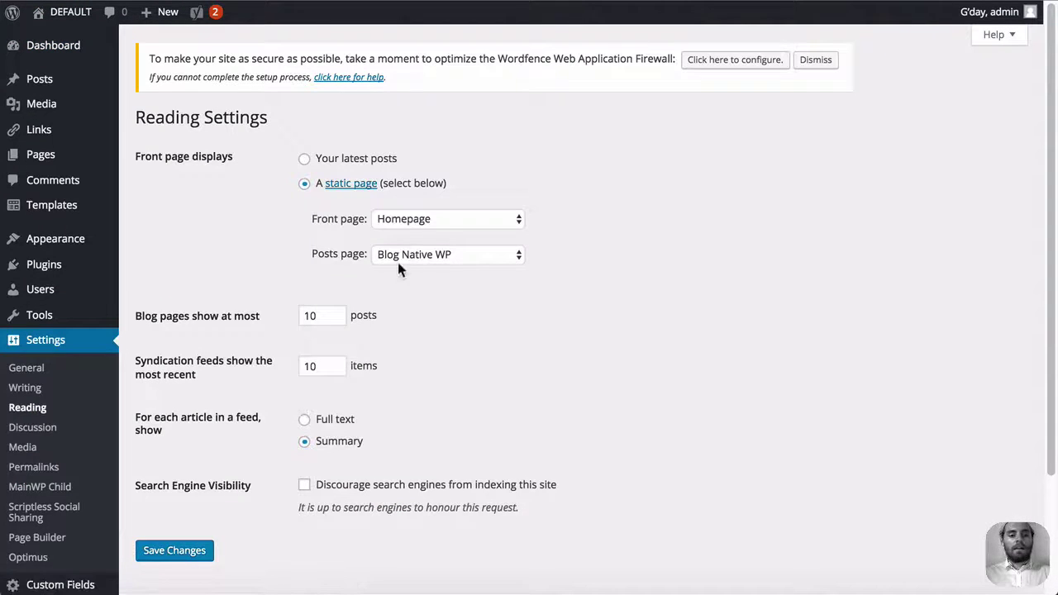
{"action": "left_click", "coordinate": [417, 261]}
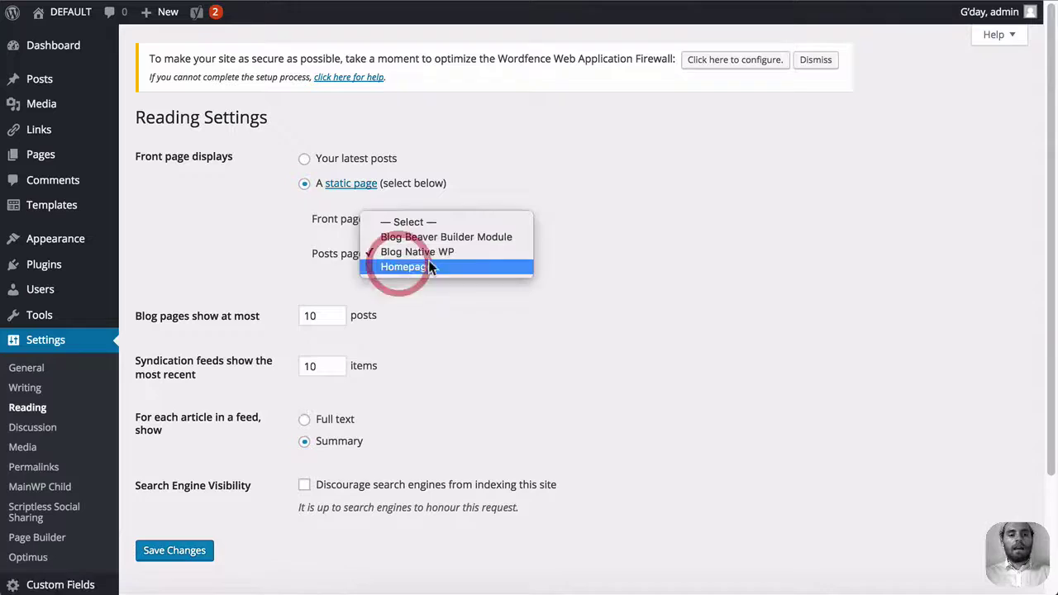
{"action": "left_click", "coordinate": [737, 264]}
{"action": "left_click", "coordinate": [70, 12]}
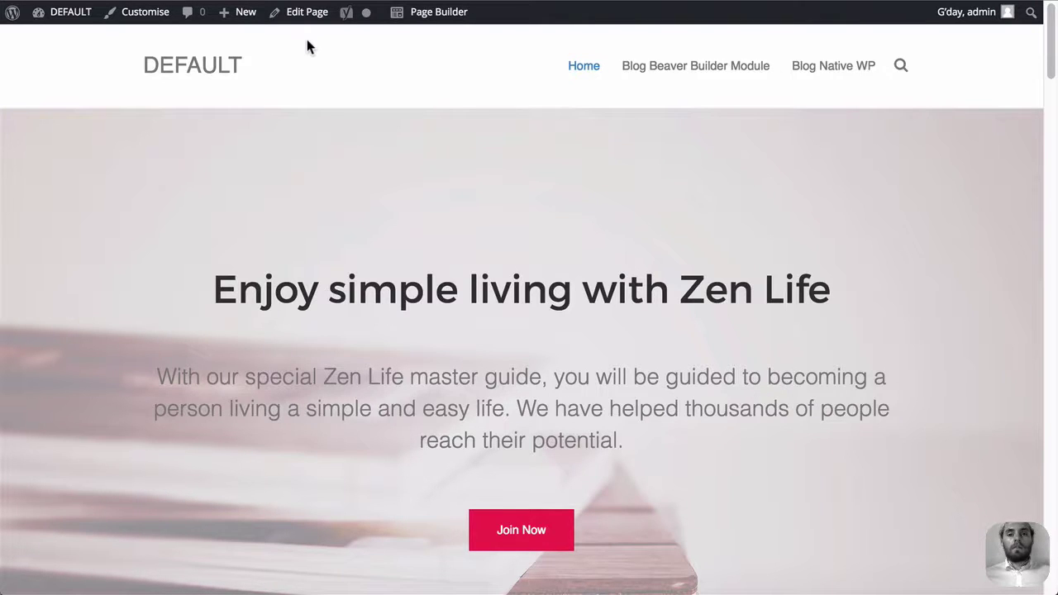
{"action": "scroll", "coordinate": [498, 215], "scroll_direction": "down", "scroll_amount": 10}
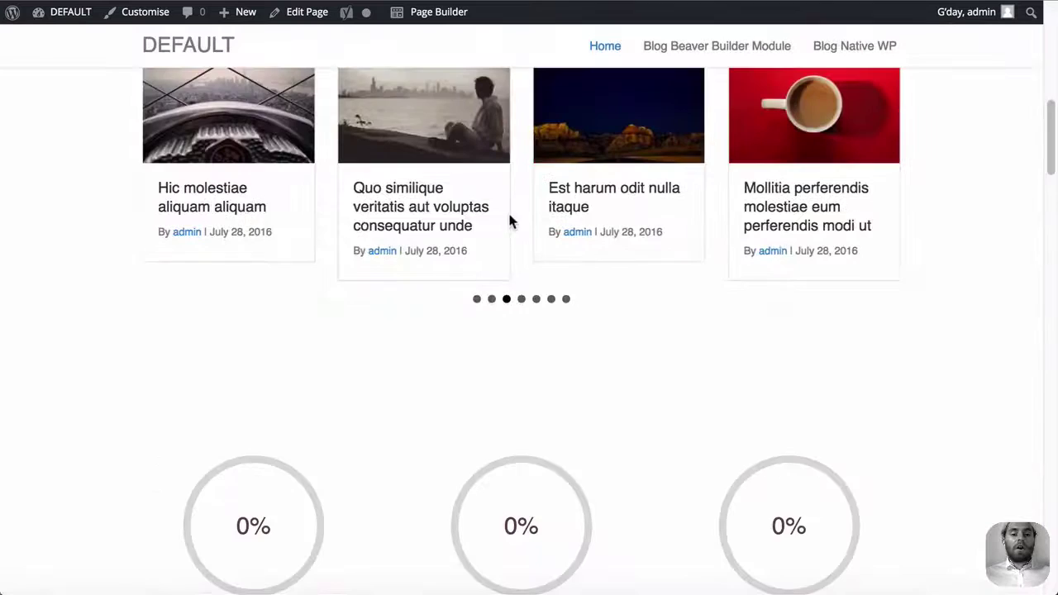
{"action": "scroll", "coordinate": [500, 243], "scroll_direction": "up", "scroll_amount": 4}
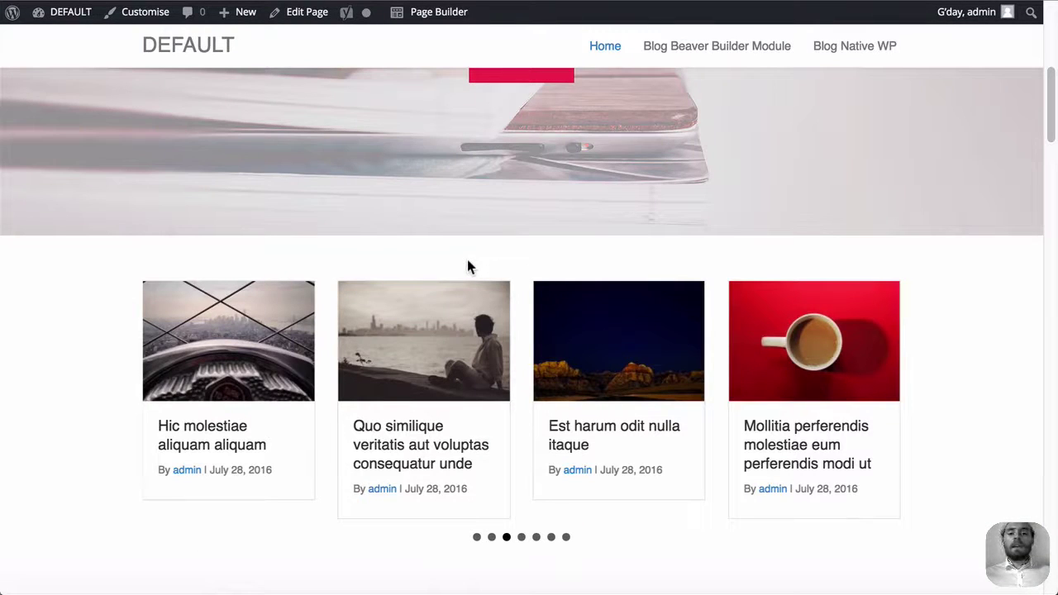
{"action": "left_click_drag", "start_coordinate": [157, 425], "coordinate": [302, 460]}
{"action": "left_click", "coordinate": [362, 422]}
{"action": "left_click_drag", "start_coordinate": [362, 422], "coordinate": [495, 465]}
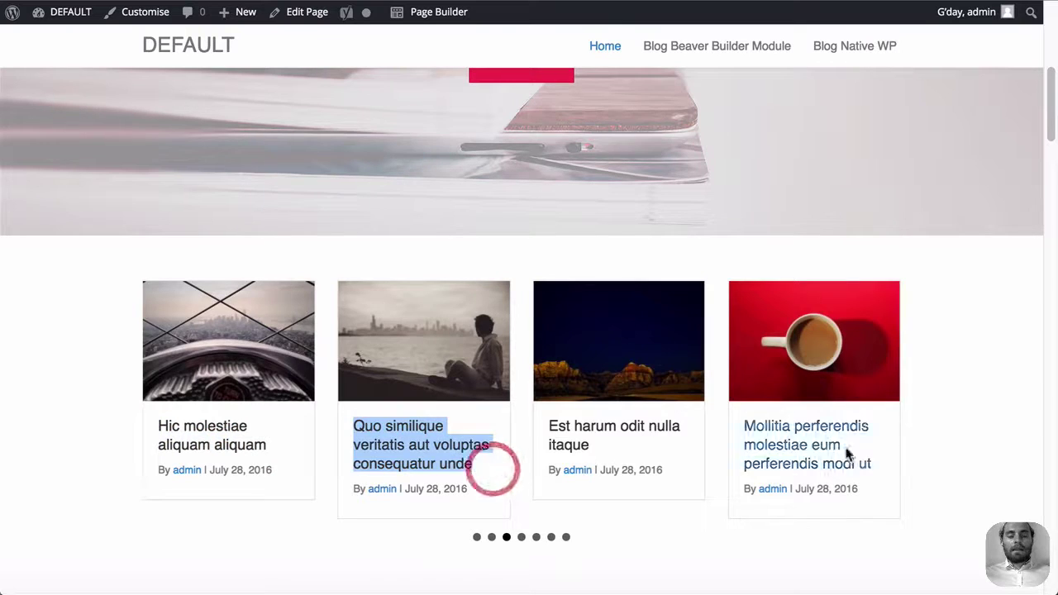
{"action": "left_click", "coordinate": [918, 460]}
{"action": "left_click", "coordinate": [949, 431]}
{"action": "scroll", "coordinate": [947, 430], "scroll_direction": "up", "scroll_amount": 5}
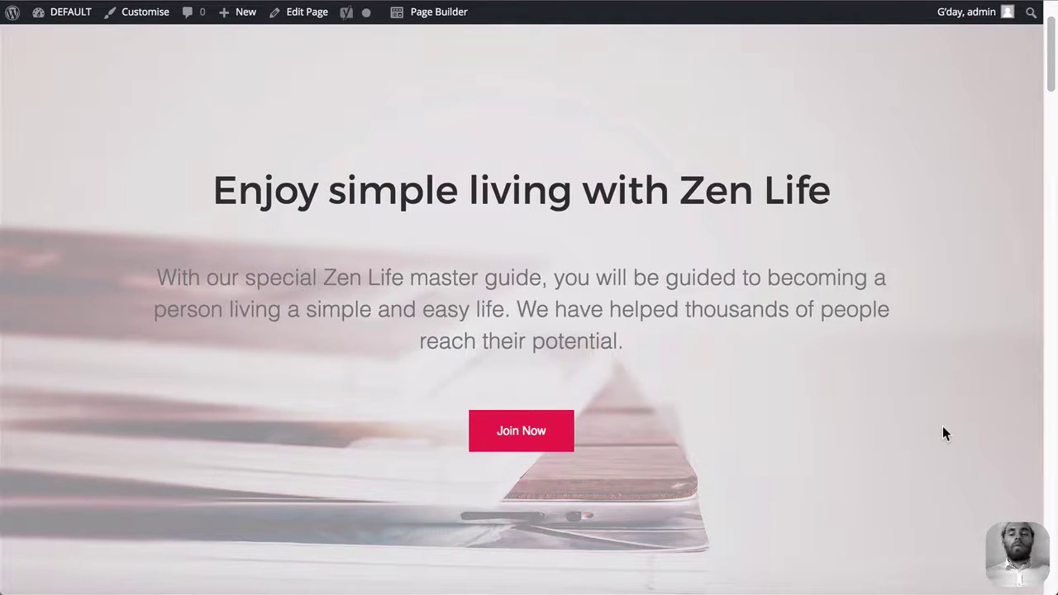
{"action": "scroll", "coordinate": [931, 427], "scroll_direction": "up", "scroll_amount": 1}
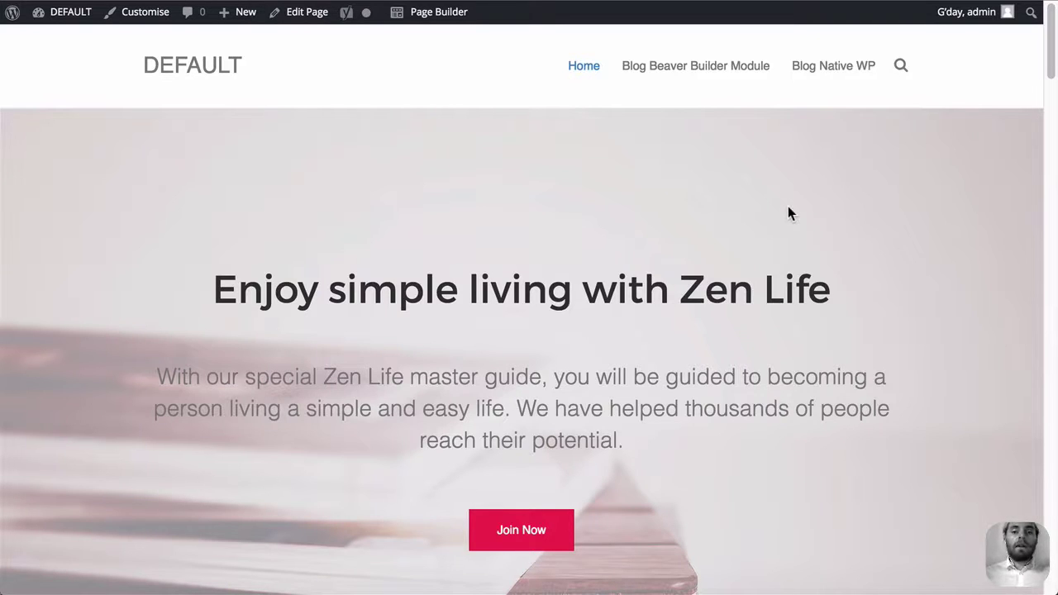
- Look over the Blog Beaver Builder Module feed, compare it with Blog Native WP, then return
{"action": "left_click", "coordinate": [733, 69]}
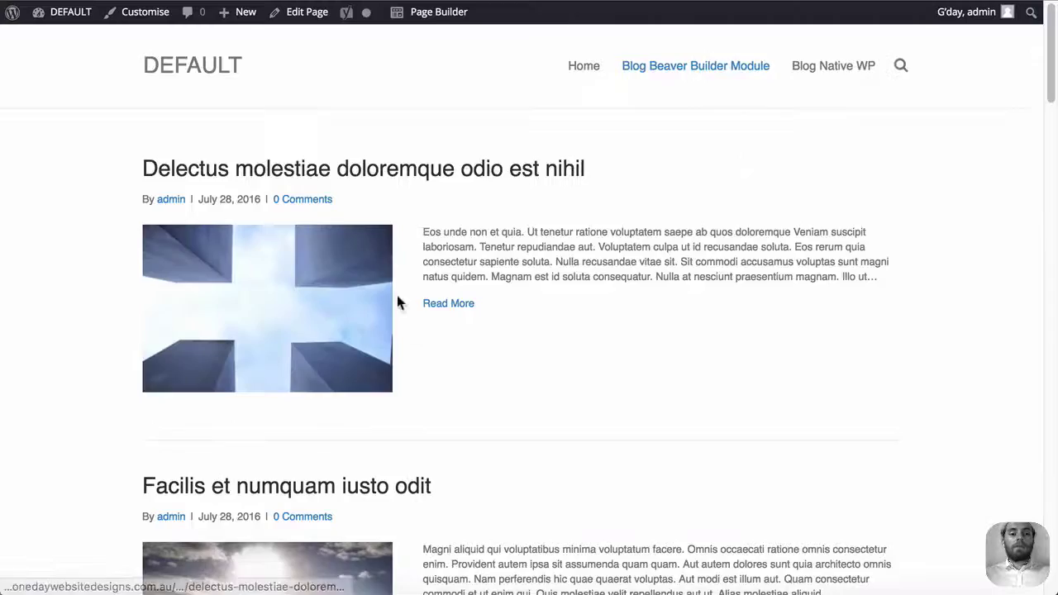
{"action": "scroll", "coordinate": [397, 297], "scroll_direction": "down", "scroll_amount": 5}
{"action": "scroll", "coordinate": [396, 296], "scroll_direction": "down", "scroll_amount": 15}
{"action": "scroll", "coordinate": [472, 360], "scroll_direction": "up", "scroll_amount": 10}
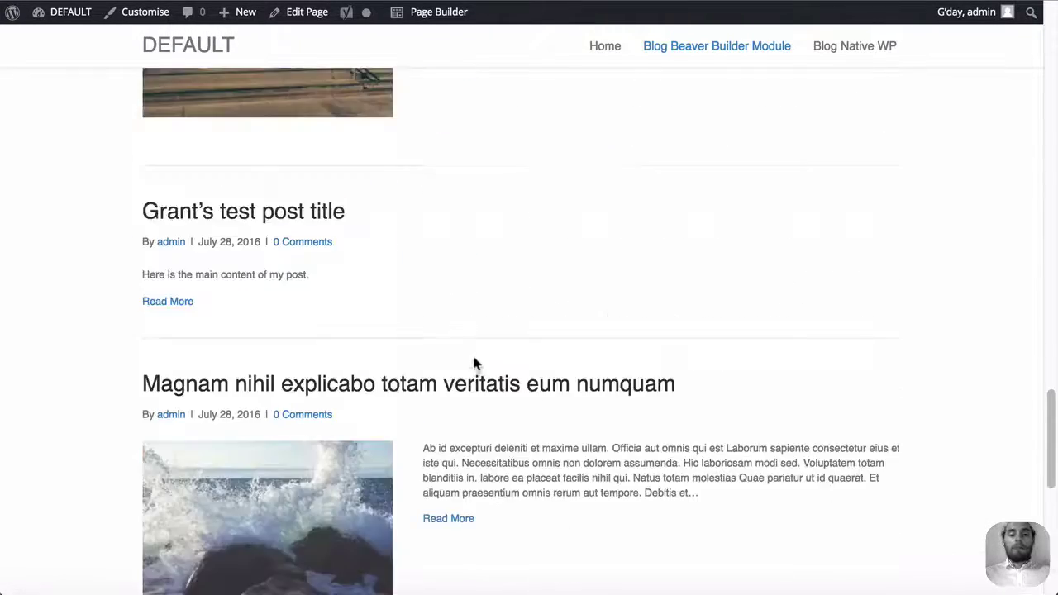
{"action": "scroll", "coordinate": [473, 354], "scroll_direction": "up", "scroll_amount": 5}
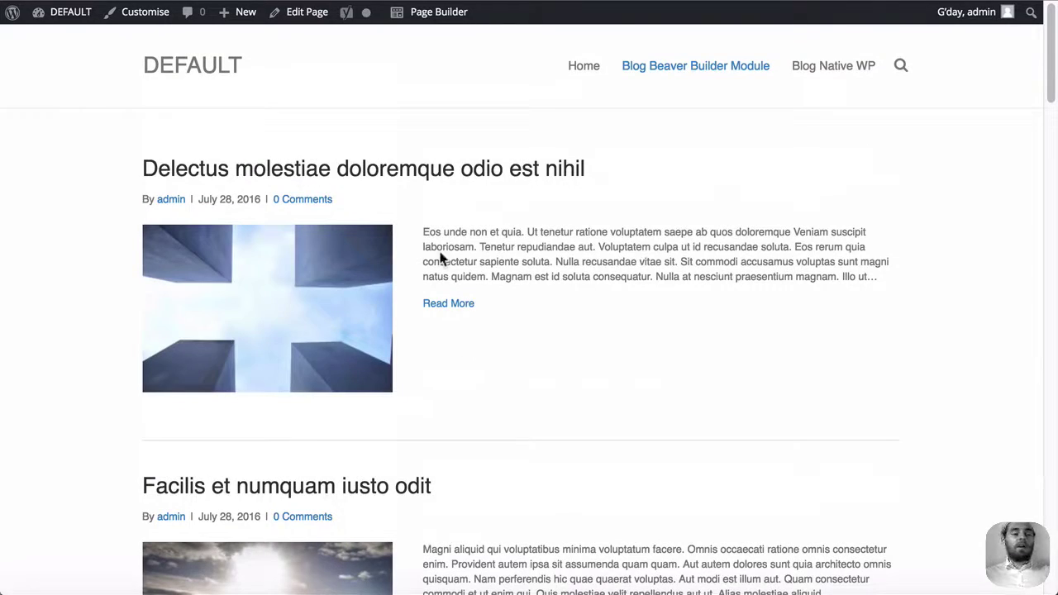
{"action": "left_click_drag", "start_coordinate": [85, 111], "coordinate": [978, 246]}
{"action": "left_click", "coordinate": [977, 248]}
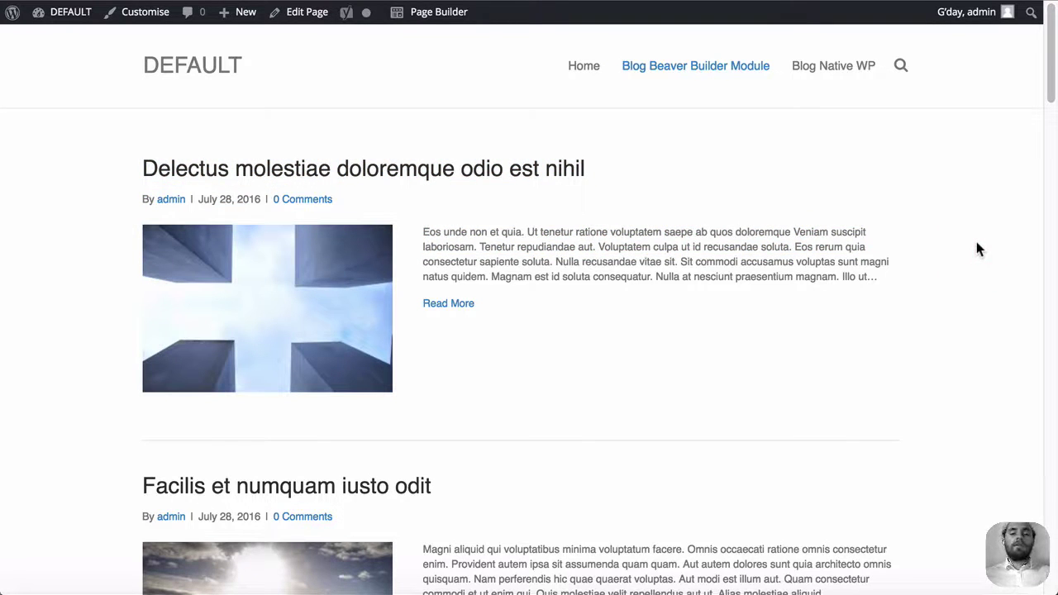
{"action": "left_click", "coordinate": [846, 67]}
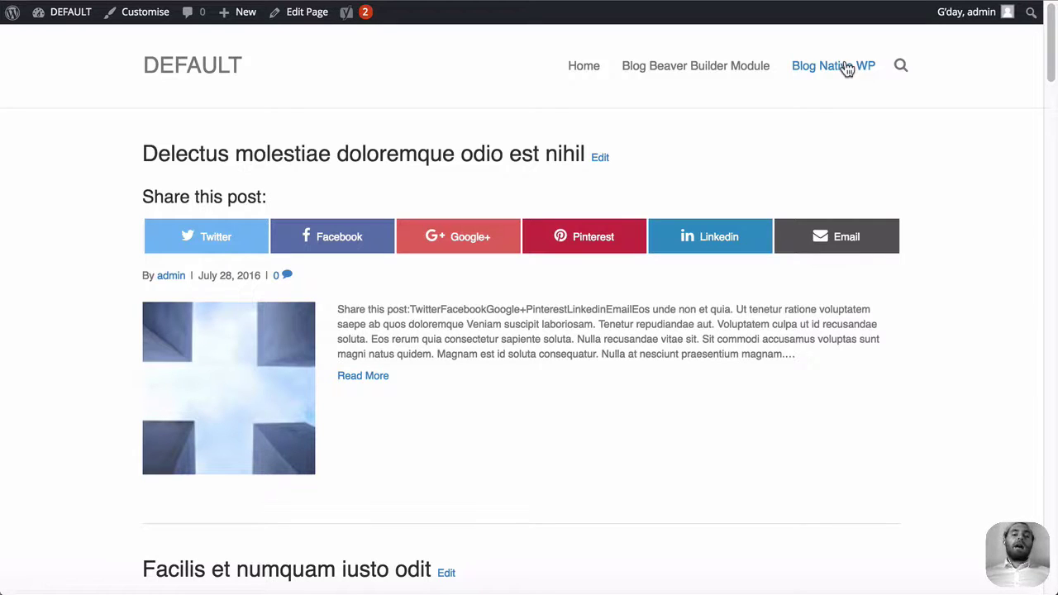
{"action": "left_click", "coordinate": [708, 73]}
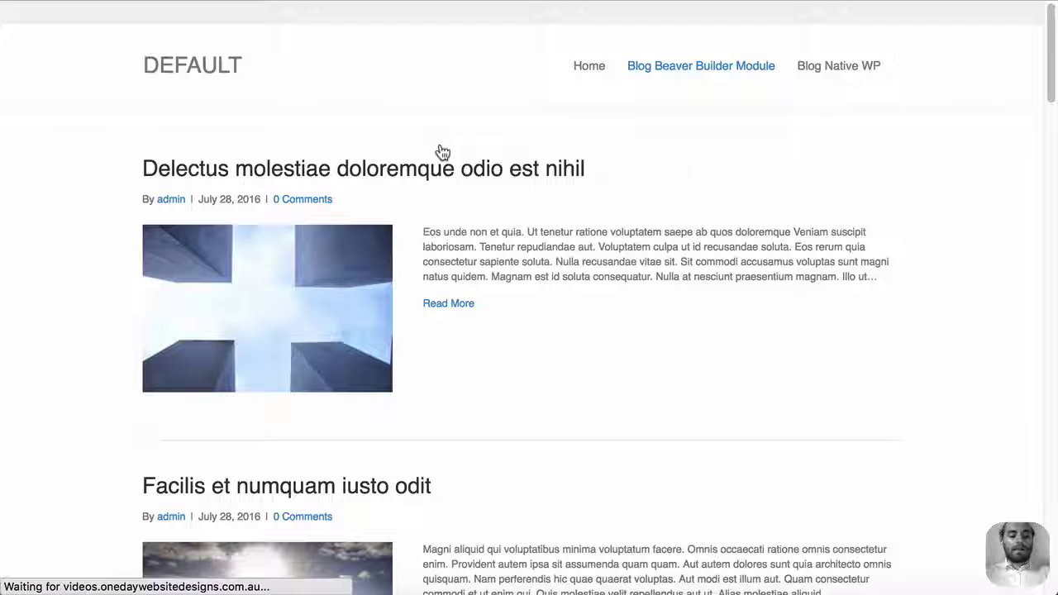
- Change the Posts module's Layout Style from Feed to Grid, save it, and publish the changes
{"action": "left_click", "coordinate": [451, 18]}
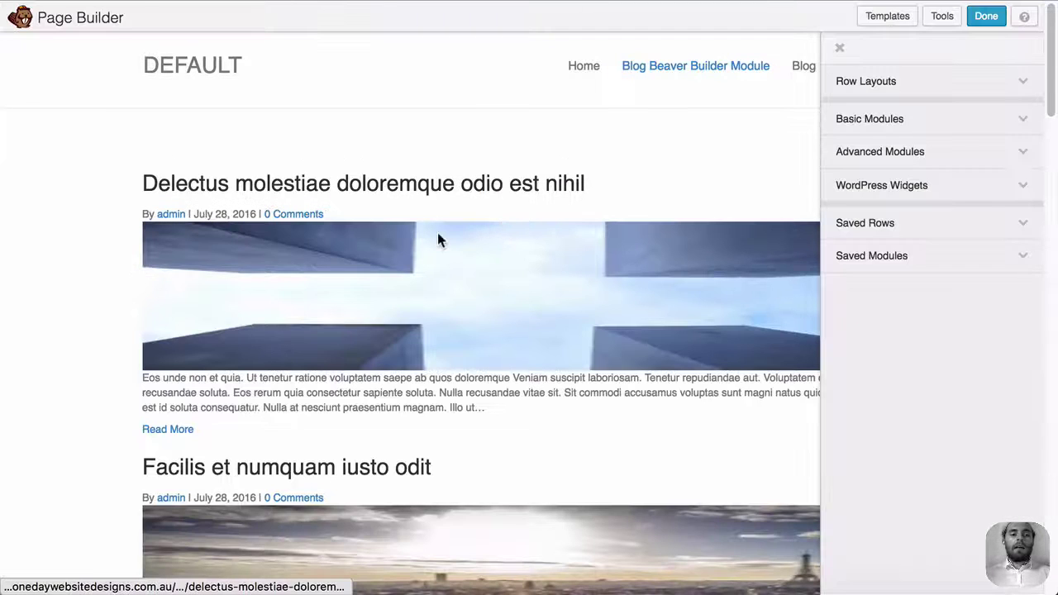
{"action": "left_click", "coordinate": [441, 239]}
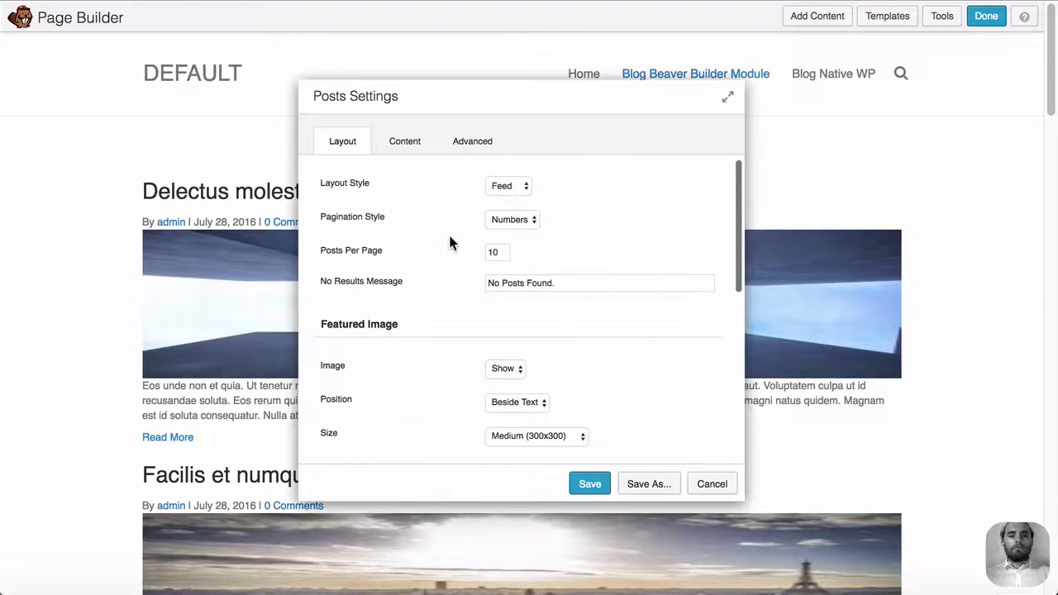
{"action": "left_click", "coordinate": [518, 185]}
{"action": "left_click", "coordinate": [508, 159]}
{"action": "left_click", "coordinate": [589, 483]}
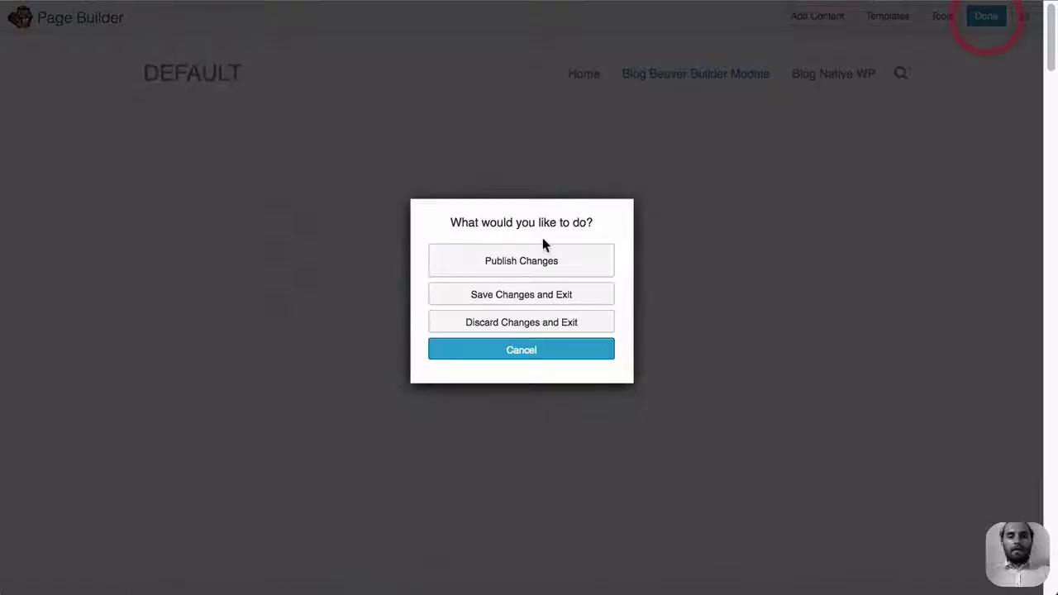
{"action": "left_click", "coordinate": [543, 247]}
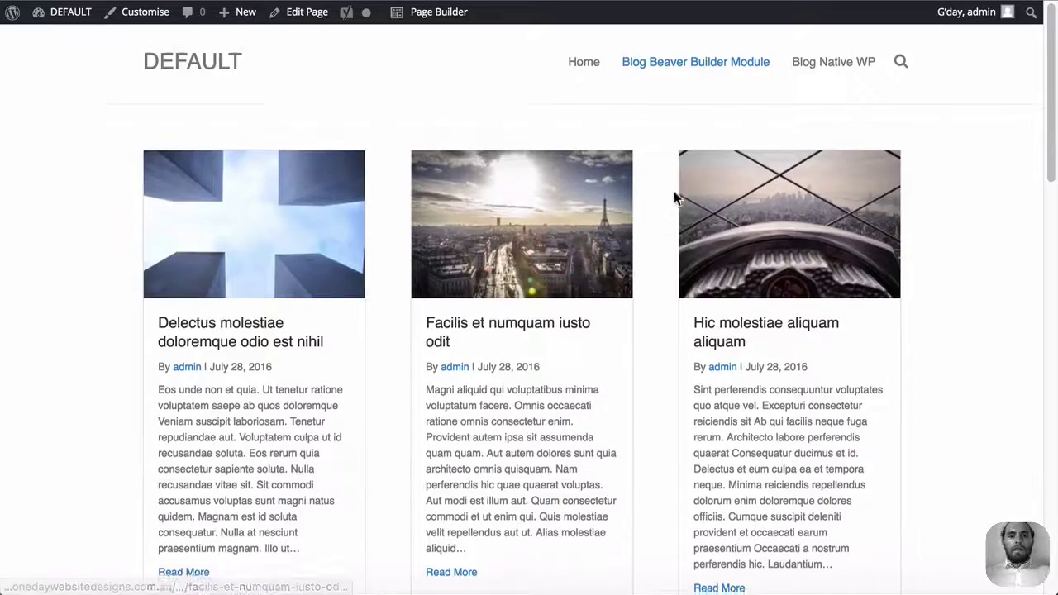
- Scroll through the Blog Beaver Builder Module page to check the new three-column grid
{"action": "scroll", "coordinate": [673, 197], "scroll_direction": "down", "scroll_amount": 10}
{"action": "scroll", "coordinate": [673, 197], "scroll_direction": "up", "scroll_amount": 10}
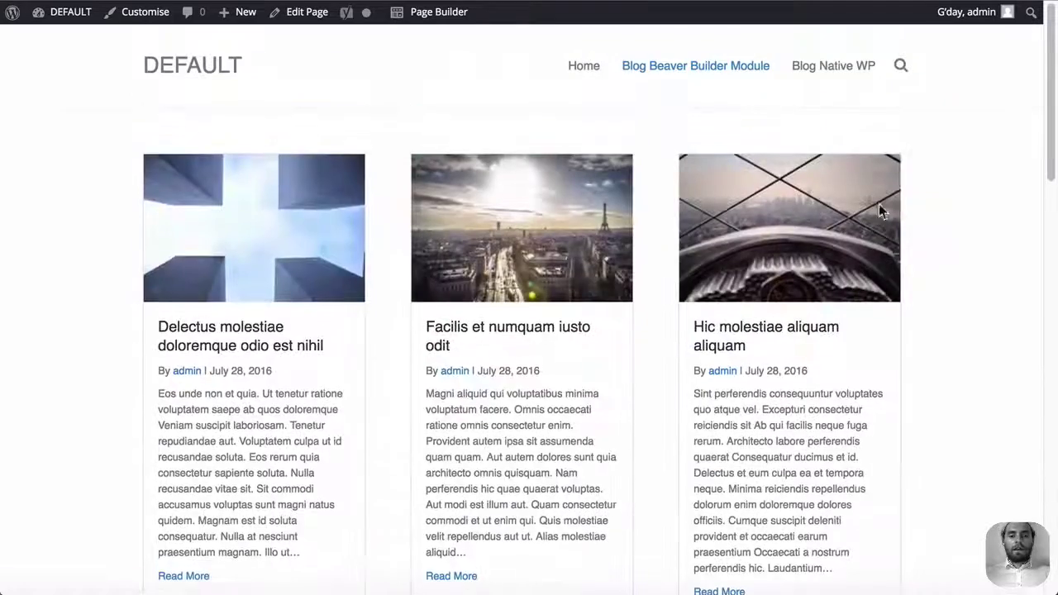
{"action": "scroll", "coordinate": [689, 211], "scroll_direction": "down", "scroll_amount": 10}
{"action": "scroll", "coordinate": [680, 224], "scroll_direction": "up", "scroll_amount": 10}
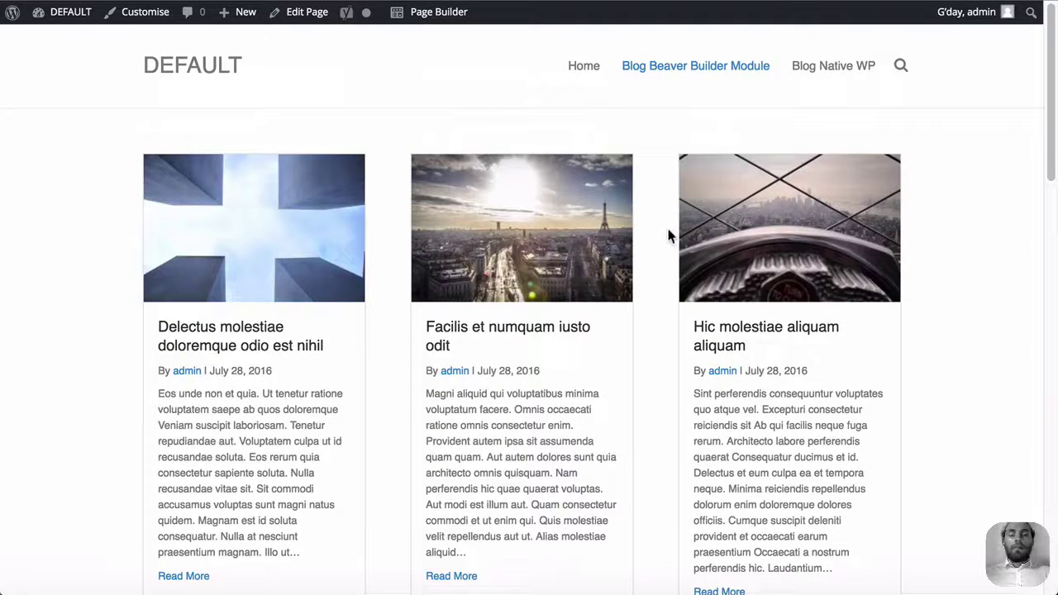
{"action": "left_click", "coordinate": [670, 236]}
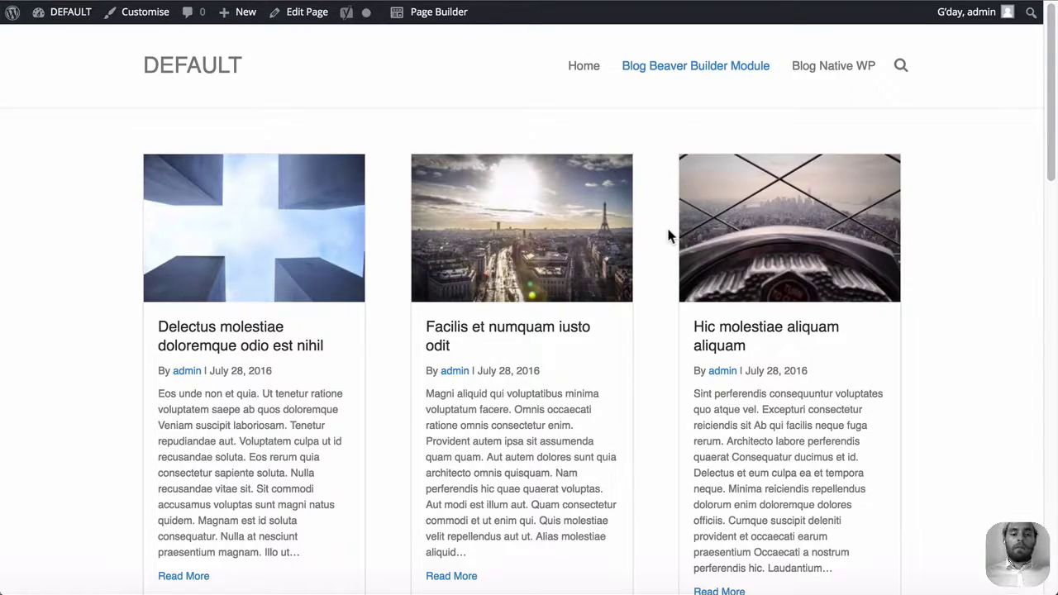
{"action": "scroll", "coordinate": [669, 236], "scroll_direction": "down", "scroll_amount": 10}
{"action": "scroll", "coordinate": [559, 323], "scroll_direction": "up", "scroll_amount": 6}
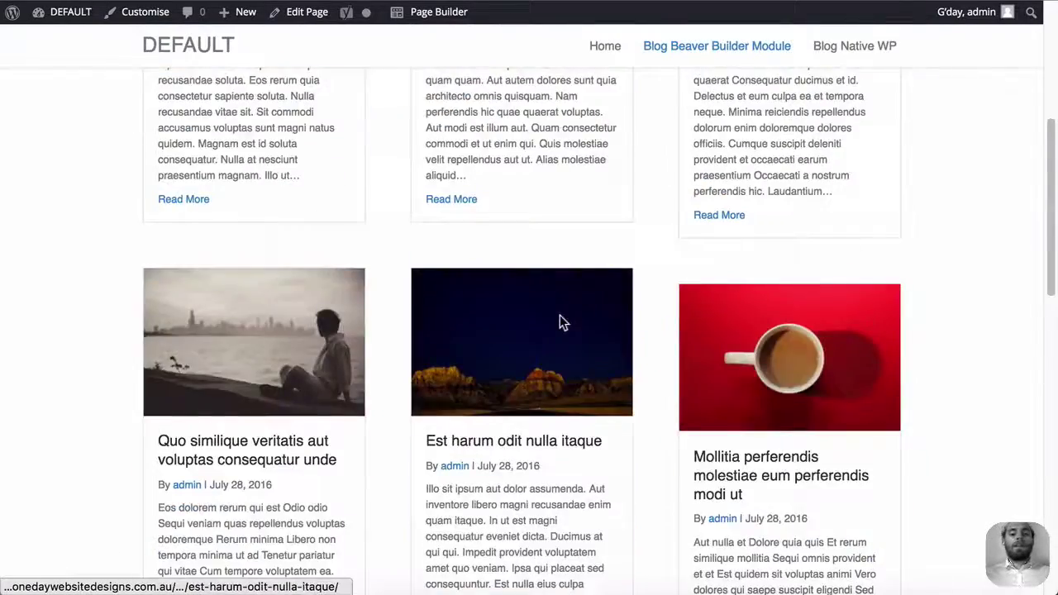
{"action": "scroll", "coordinate": [559, 323], "scroll_direction": "up", "scroll_amount": 5}
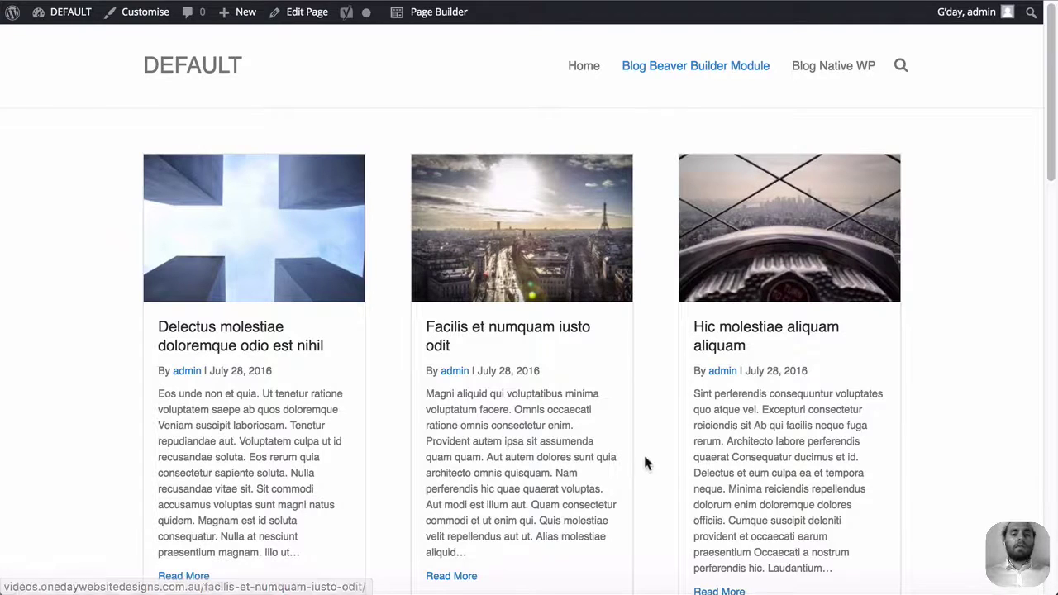
- Reload the blog page, then move over to the BeyondBeaver.com homepage
{"action": "left_click", "coordinate": [663, 443]}
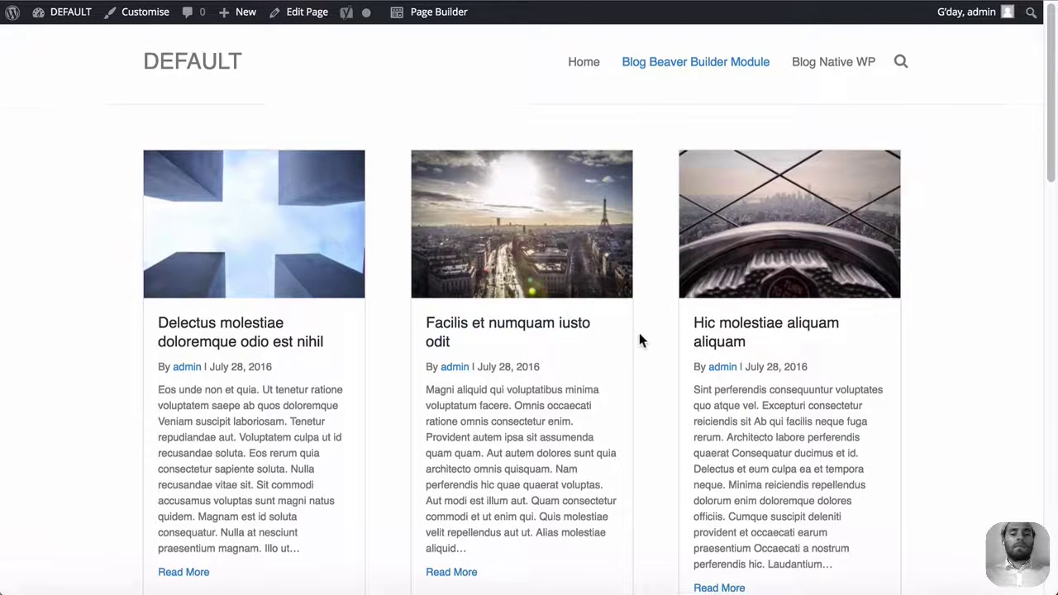
{"action": "scroll", "coordinate": [660, 337], "scroll_direction": "down", "scroll_amount": 2}
{"action": "left_click", "coordinate": [660, 339]}
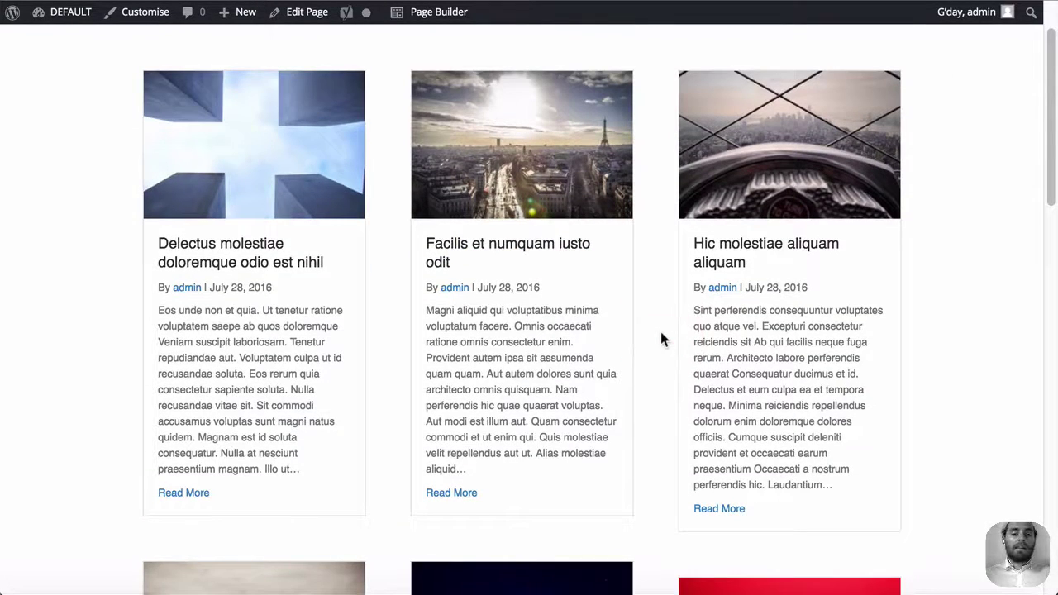
{"action": "scroll", "coordinate": [653, 347], "scroll_direction": "down", "scroll_amount": 5}
{"action": "scroll", "coordinate": [647, 362], "scroll_direction": "down", "scroll_amount": 2}
{"action": "key", "text": "super+r"}
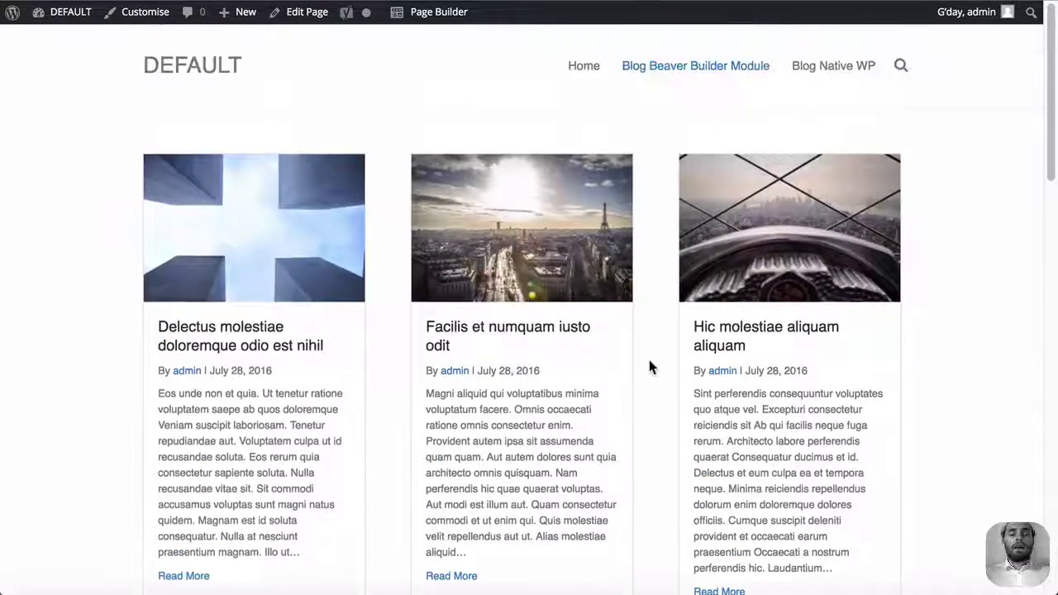
{"action": "left_click", "coordinate": [650, 359]}
{"action": "scroll", "coordinate": [661, 389], "scroll_direction": "down", "scroll_amount": 5}
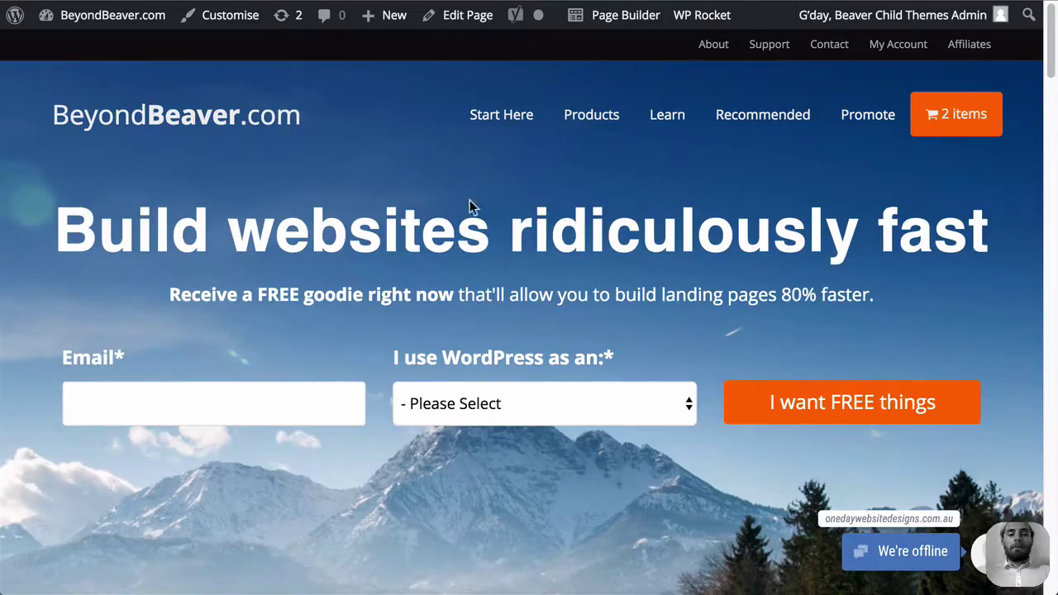
- Scroll to BeyondBeaver's blog cards and inspect the Hooks post image in developer tools
{"action": "scroll", "coordinate": [471, 206], "scroll_direction": "down", "scroll_amount": 20}
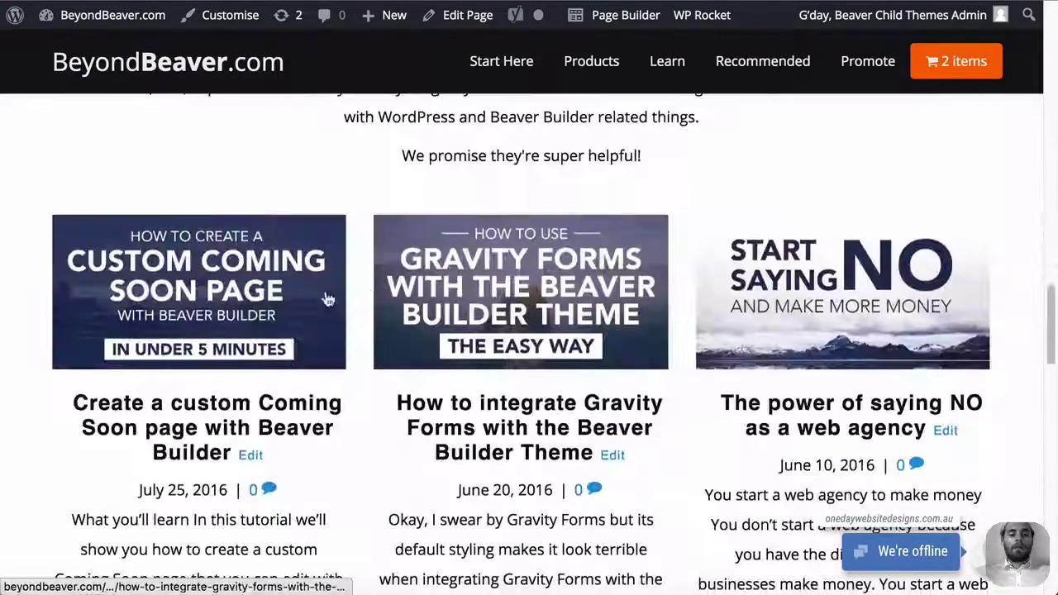
{"action": "scroll", "coordinate": [654, 330], "scroll_direction": "down", "scroll_amount": 12}
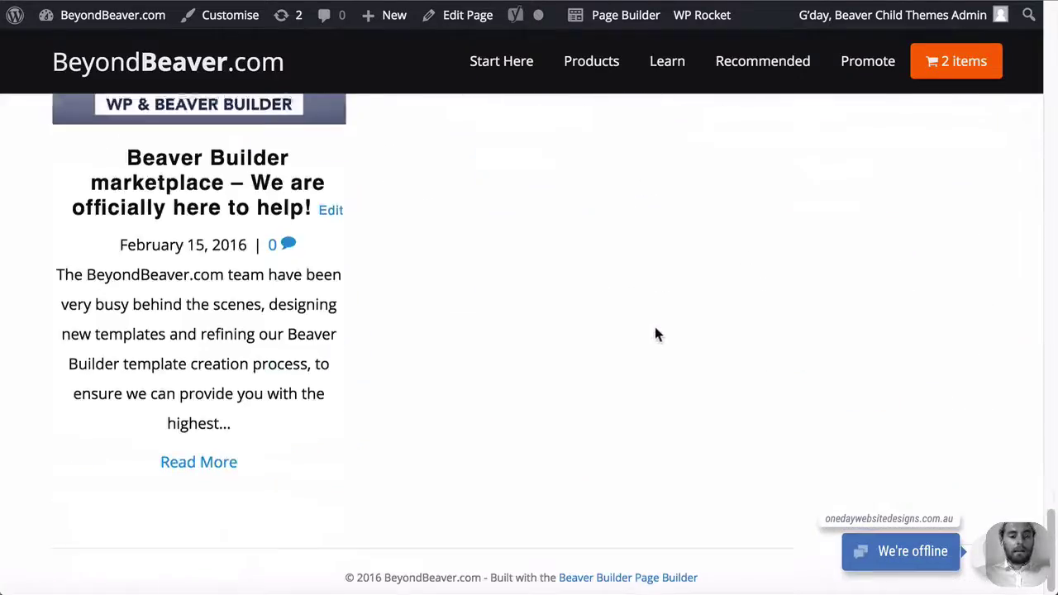
{"action": "scroll", "coordinate": [655, 331], "scroll_direction": "up", "scroll_amount": 8}
{"action": "right_click", "coordinate": [654, 296]}
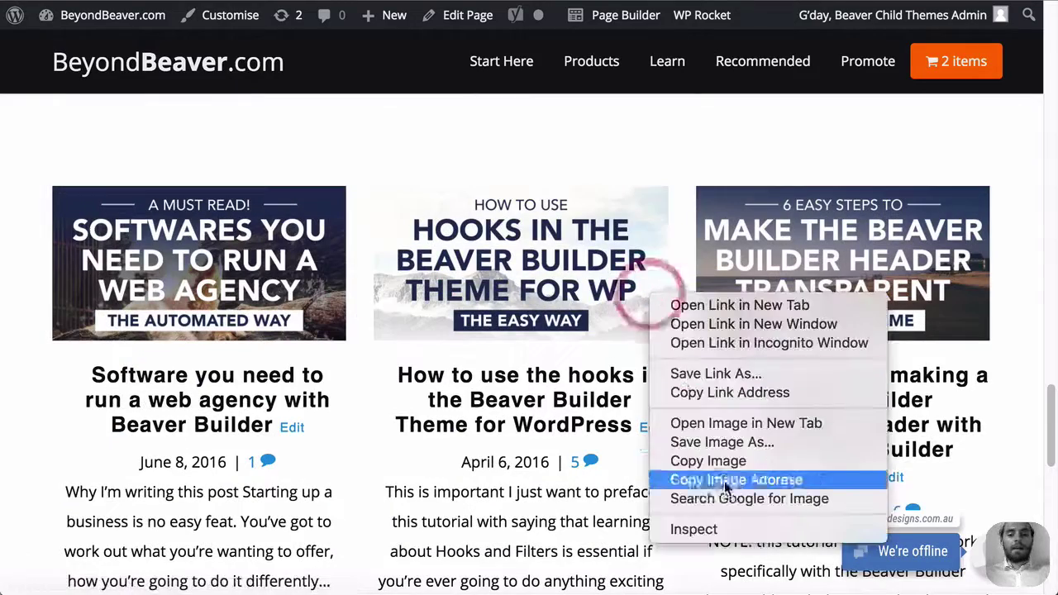
{"action": "left_click", "coordinate": [711, 528]}
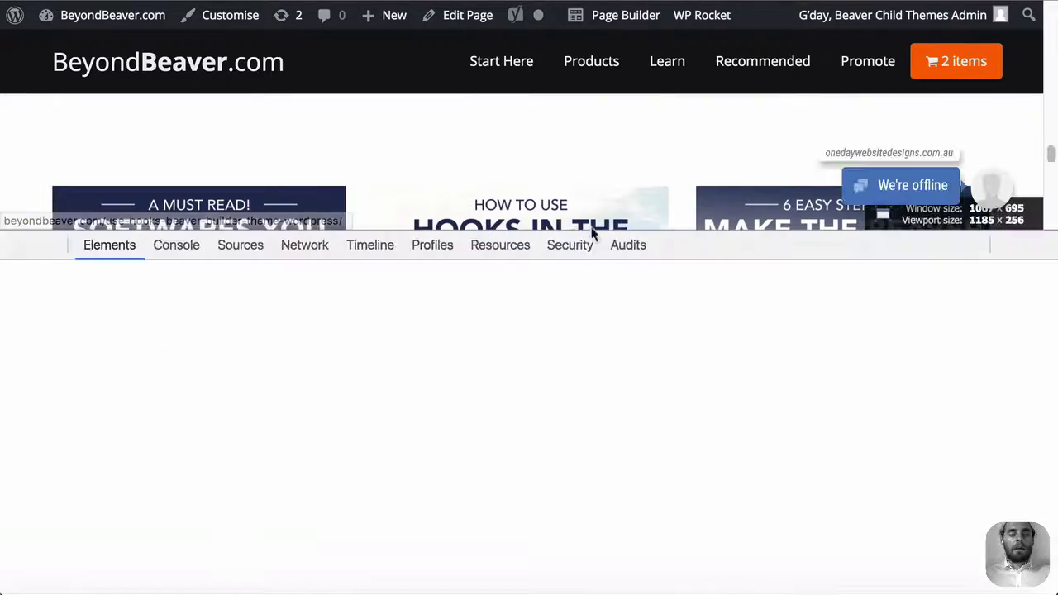
- Examine the .fl-post styles on the post-1338 and post-1423 articles, then close developer tools
{"action": "scroll", "coordinate": [397, 364], "scroll_direction": "up", "scroll_amount": 4}
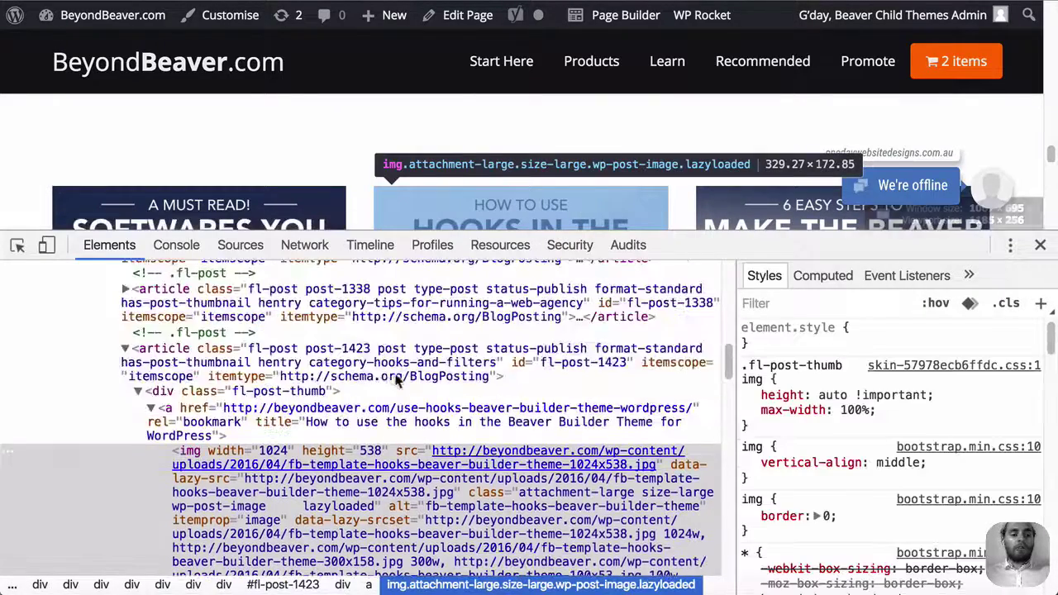
{"action": "left_click", "coordinate": [306, 302]}
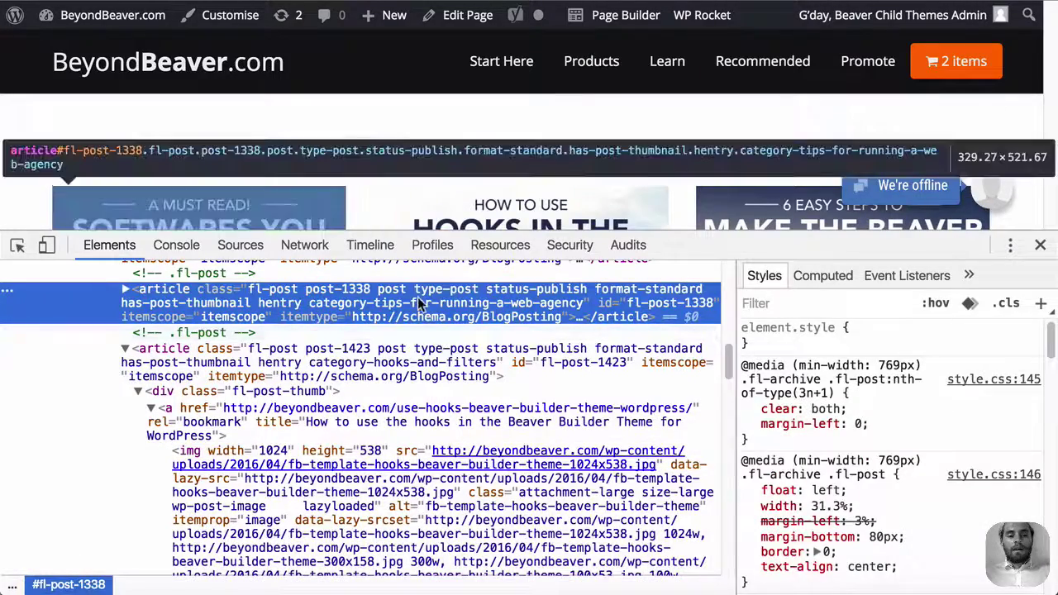
{"action": "left_click", "coordinate": [125, 346]}
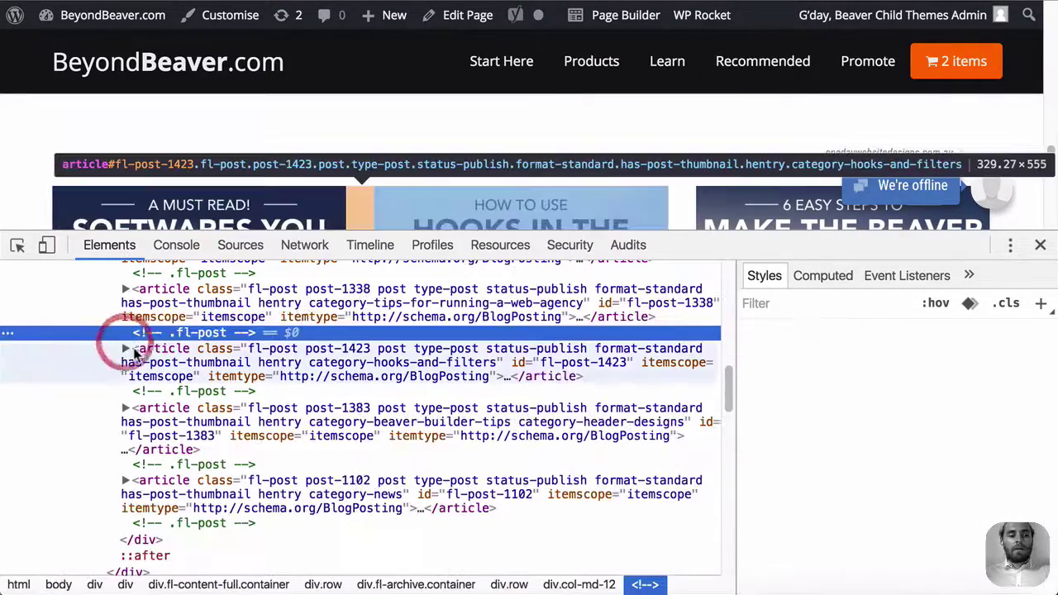
{"action": "left_click", "coordinate": [134, 353]}
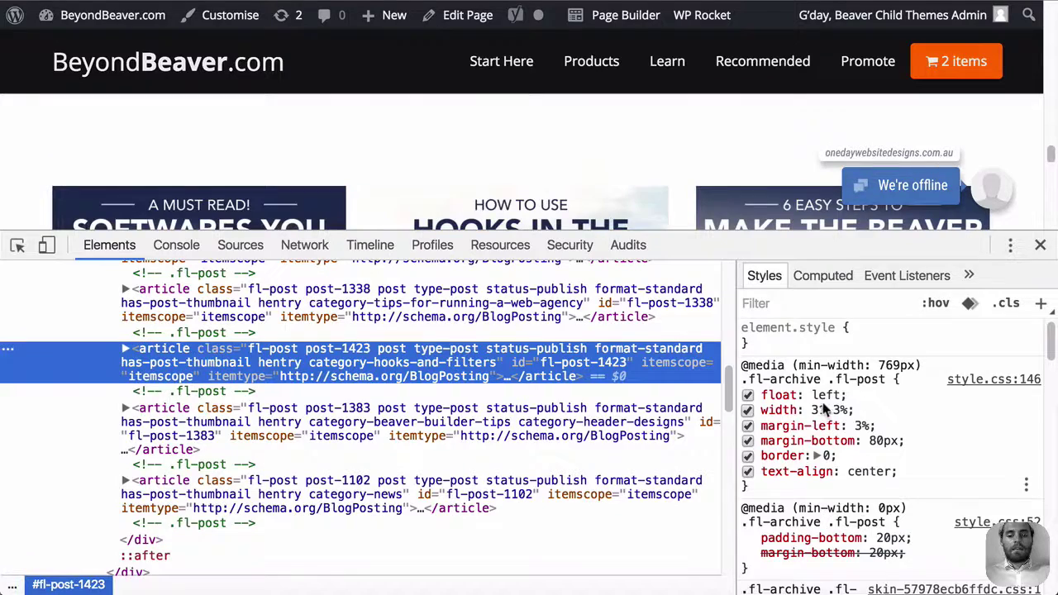
{"action": "left_click", "coordinate": [1039, 243]}
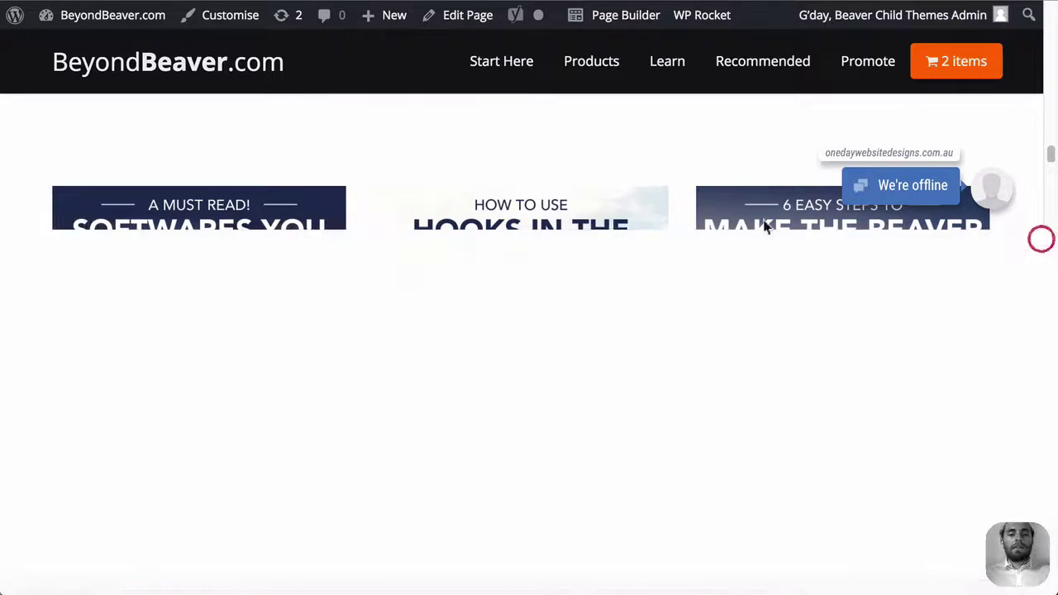
- Return to the test site's Blog Beaver Builder Module page showing the three grid cards
{"action": "left_click", "coordinate": [608, 157]}
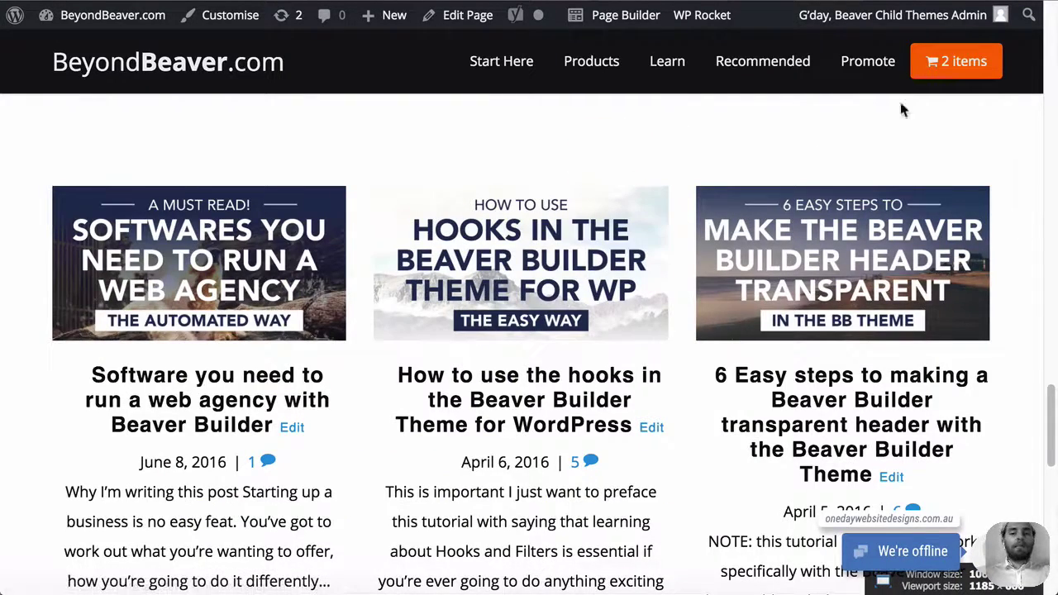
{"action": "scroll", "coordinate": [878, 260], "scroll_direction": "up", "scroll_amount": 2}
{"action": "scroll", "coordinate": [802, 273], "scroll_direction": "down", "scroll_amount": 5}
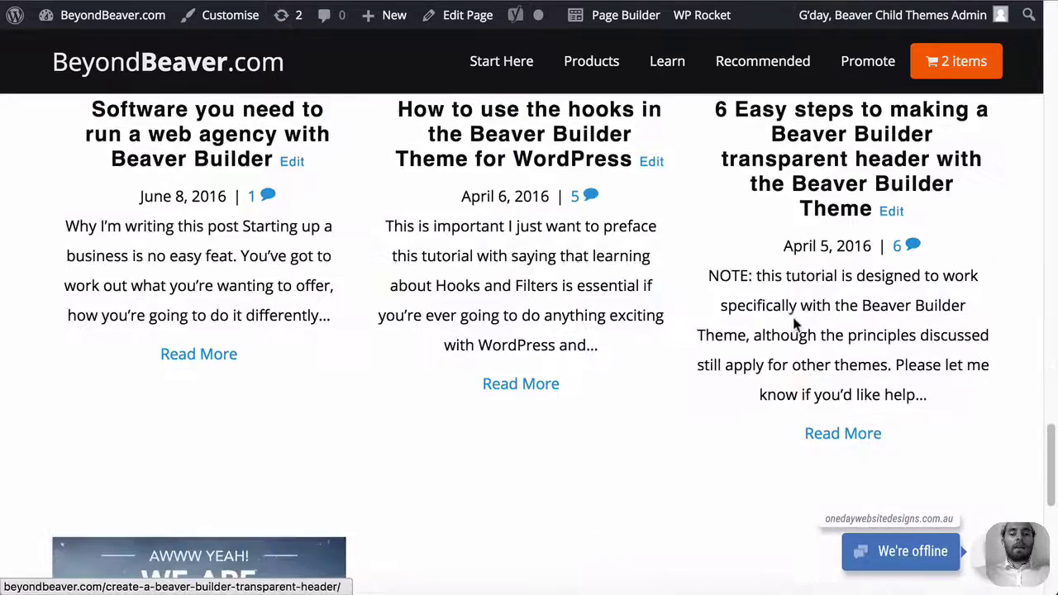
{"action": "scroll", "coordinate": [793, 322], "scroll_direction": "up", "scroll_amount": 2}
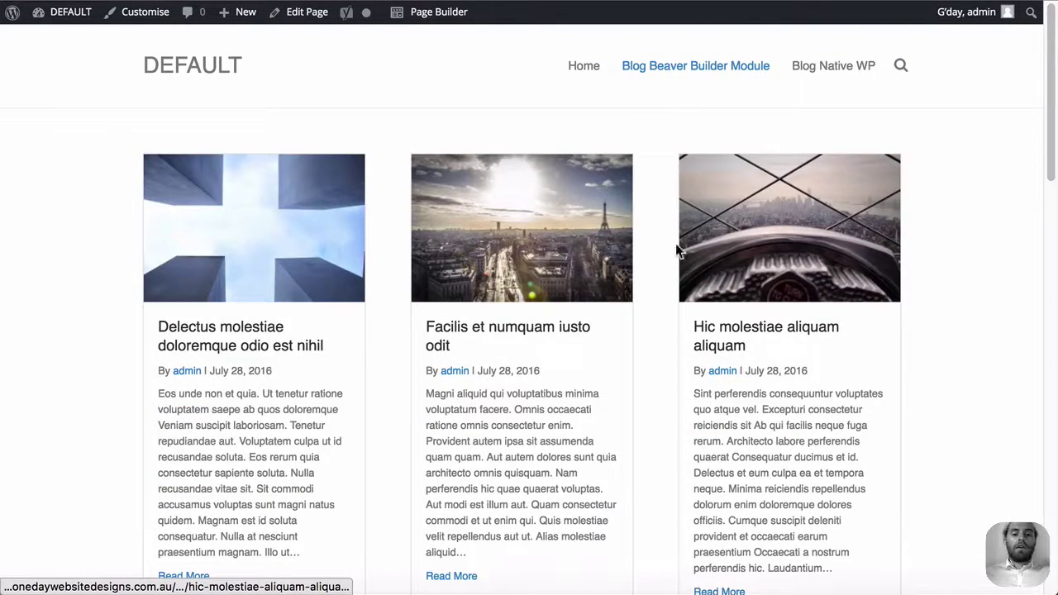
{"action": "scroll", "coordinate": [678, 248], "scroll_direction": "down", "scroll_amount": 7}
{"action": "scroll", "coordinate": [522, 328], "scroll_direction": "down", "scroll_amount": 5}
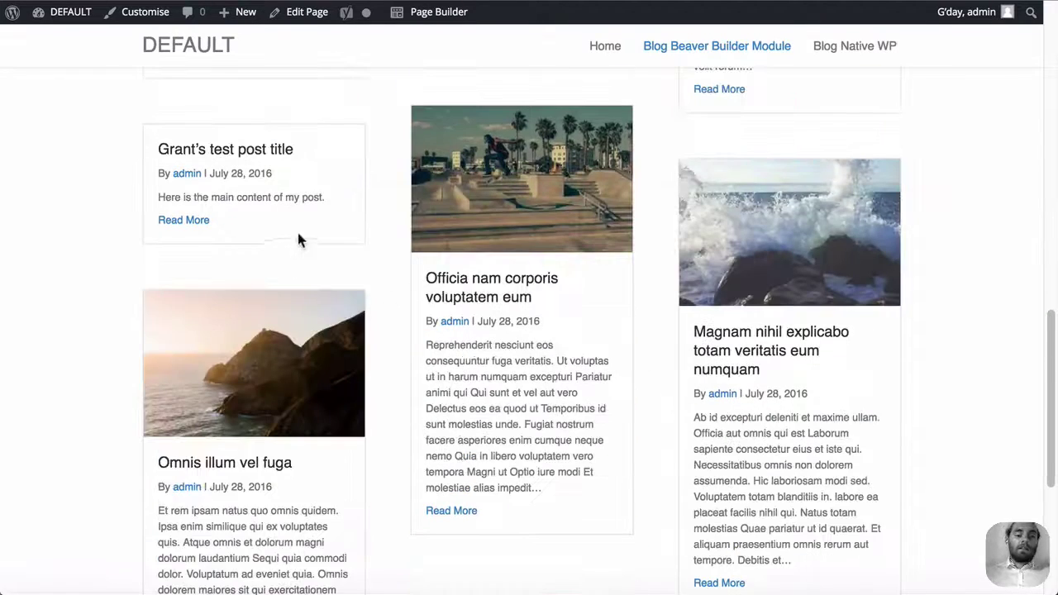
{"action": "scroll", "coordinate": [472, 302], "scroll_direction": "up", "scroll_amount": 3}
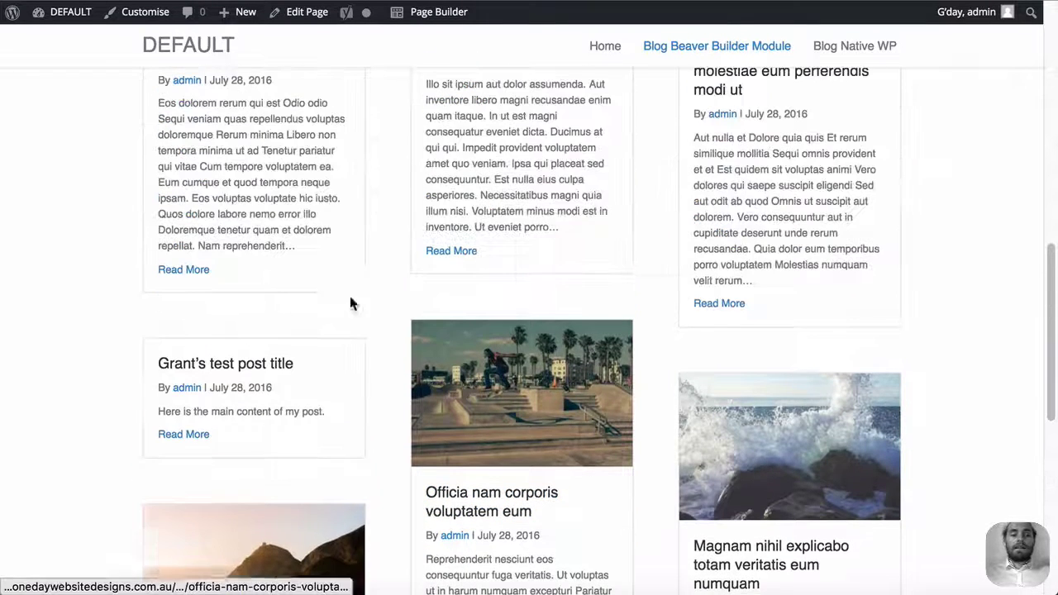
{"action": "left_click", "coordinate": [653, 332]}
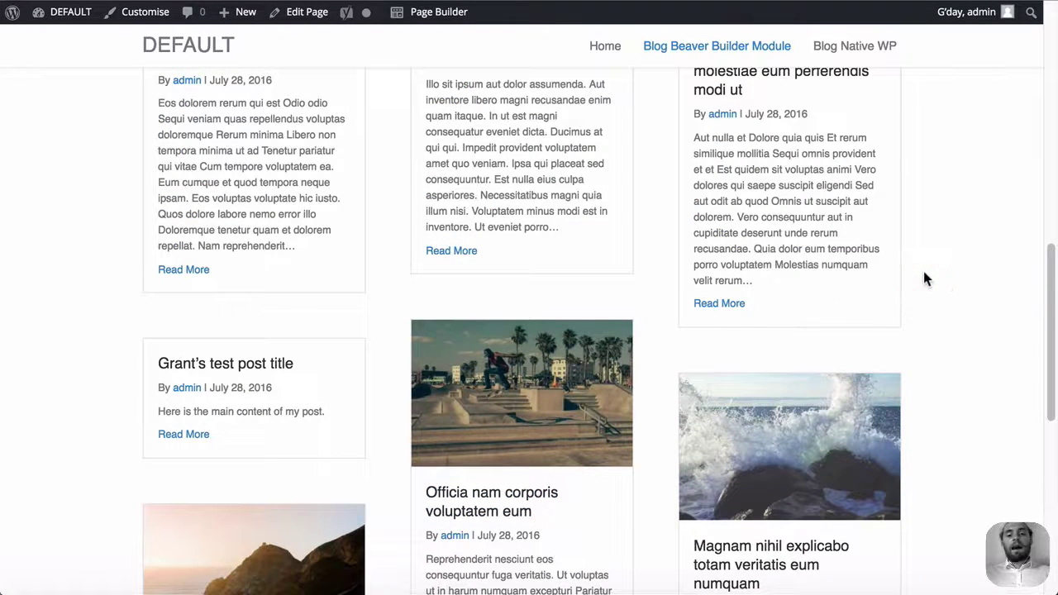
{"action": "scroll", "coordinate": [922, 273], "scroll_direction": "down", "scroll_amount": 6}
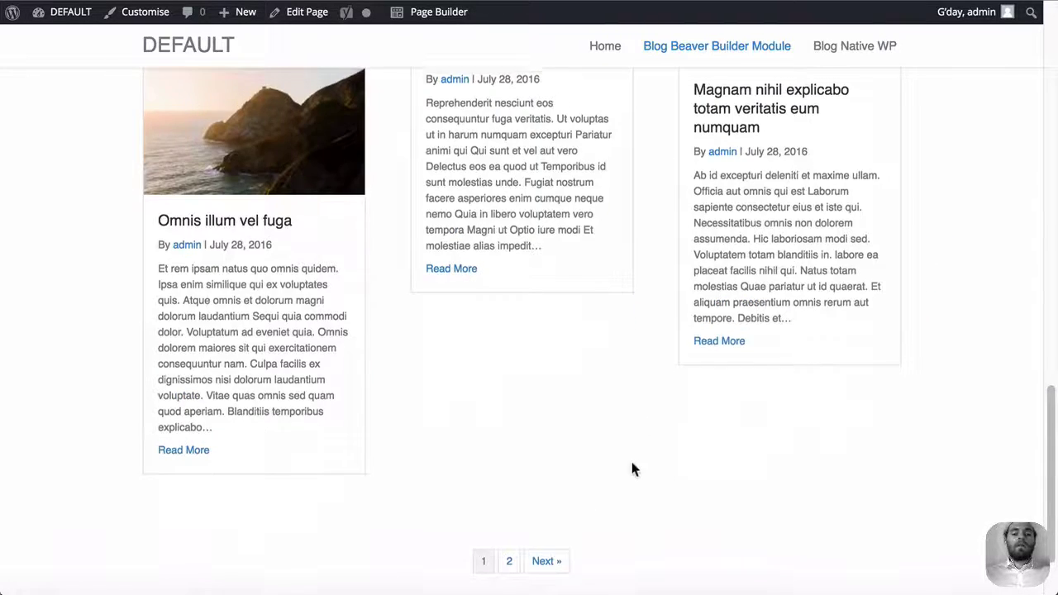
{"action": "scroll", "coordinate": [634, 459], "scroll_direction": "up", "scroll_amount": 9}
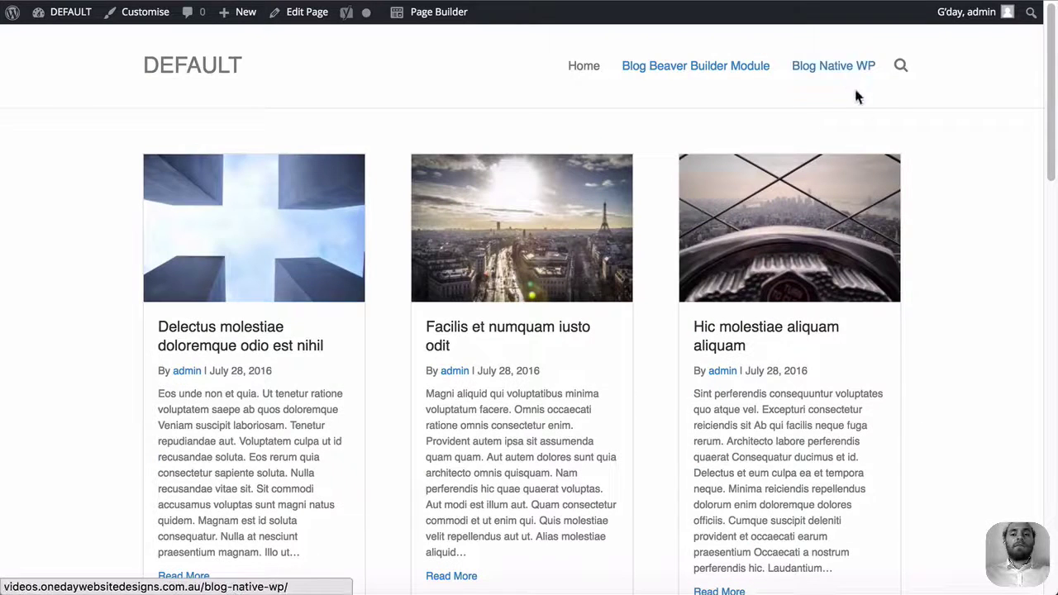
{"action": "left_click", "coordinate": [401, 126]}
{"action": "scroll", "coordinate": [742, 132], "scroll_direction": "down", "scroll_amount": 3}
{"action": "scroll", "coordinate": [738, 149], "scroll_direction": "down", "scroll_amount": 10}
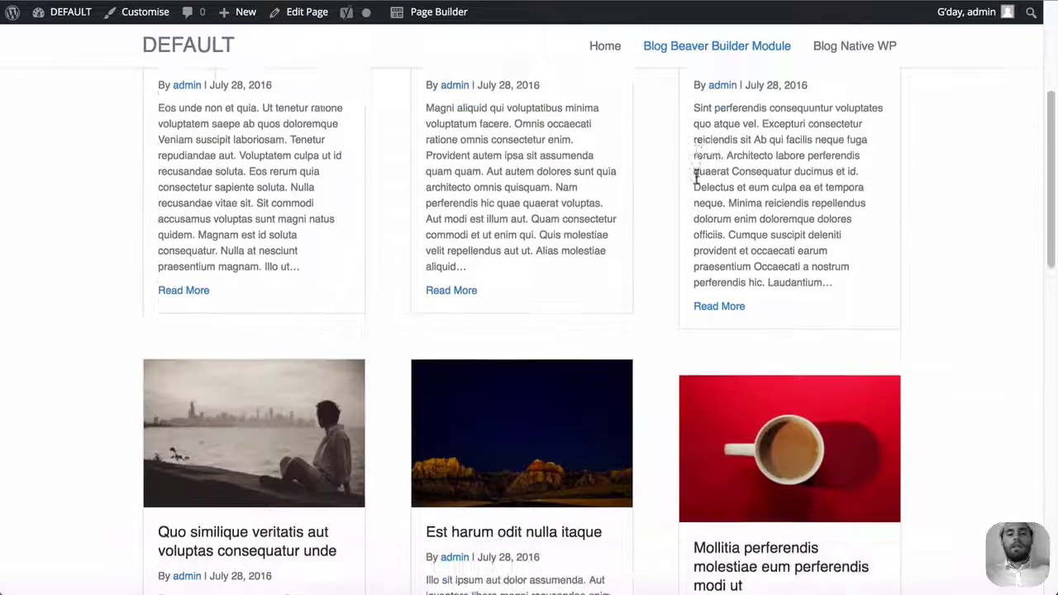
{"action": "scroll", "coordinate": [480, 214], "scroll_direction": "down", "scroll_amount": 3}
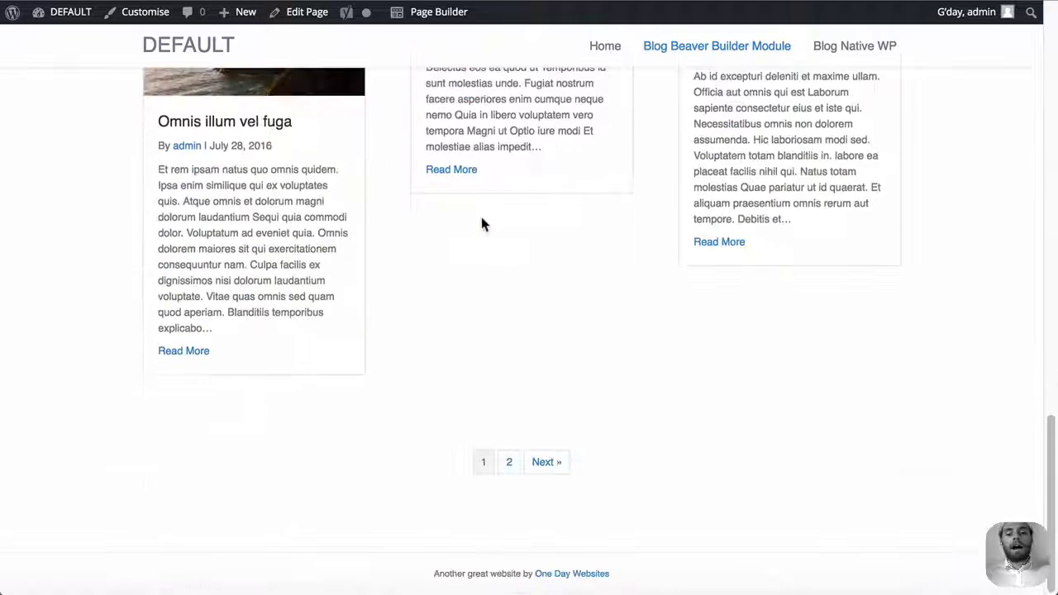
{"action": "scroll", "coordinate": [482, 219], "scroll_direction": "up", "scroll_amount": 15}
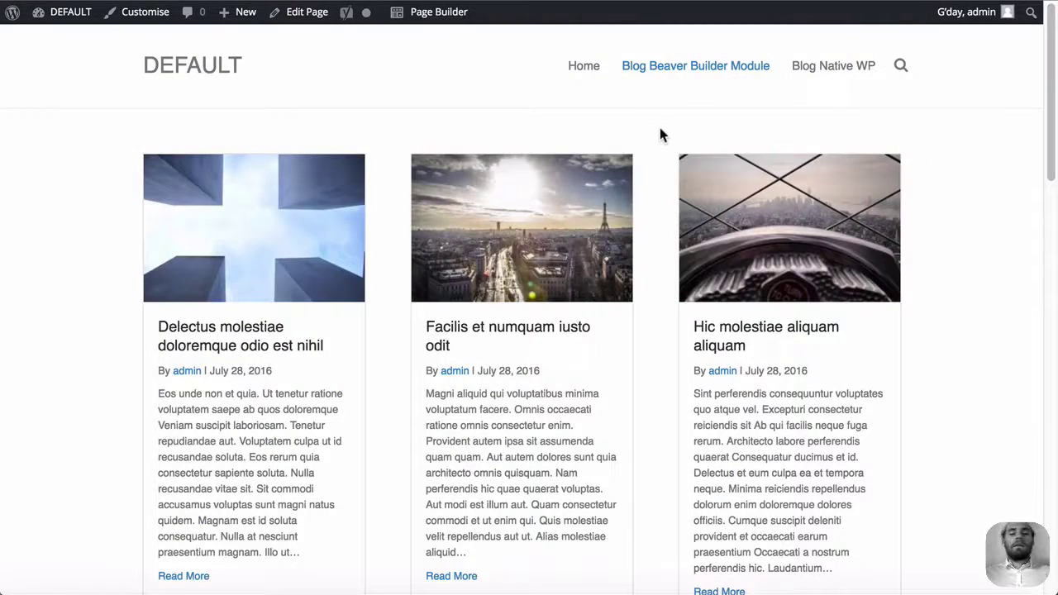
{"action": "left_click", "coordinate": [656, 141]}
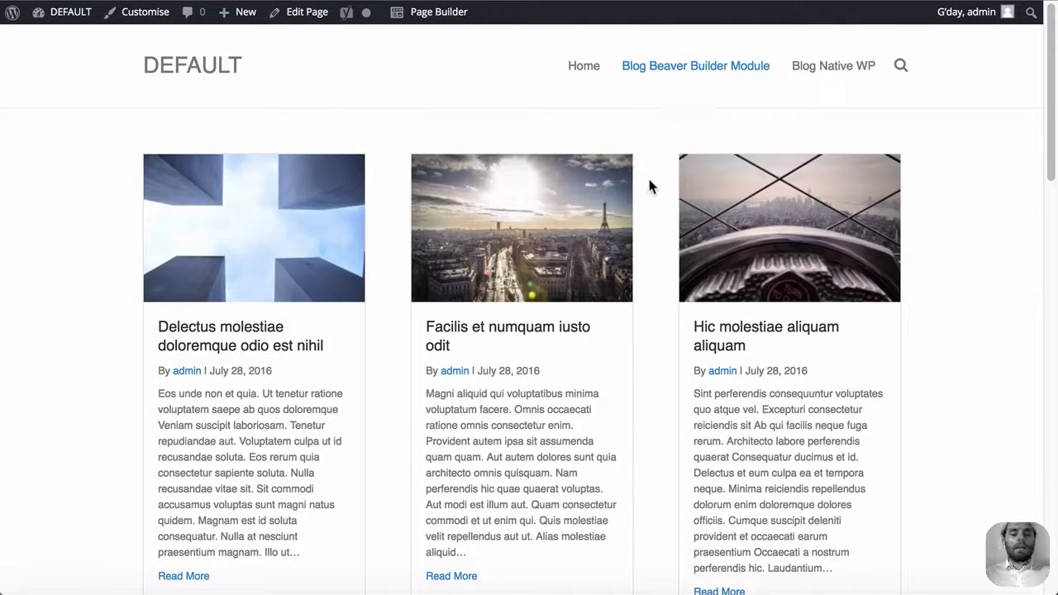